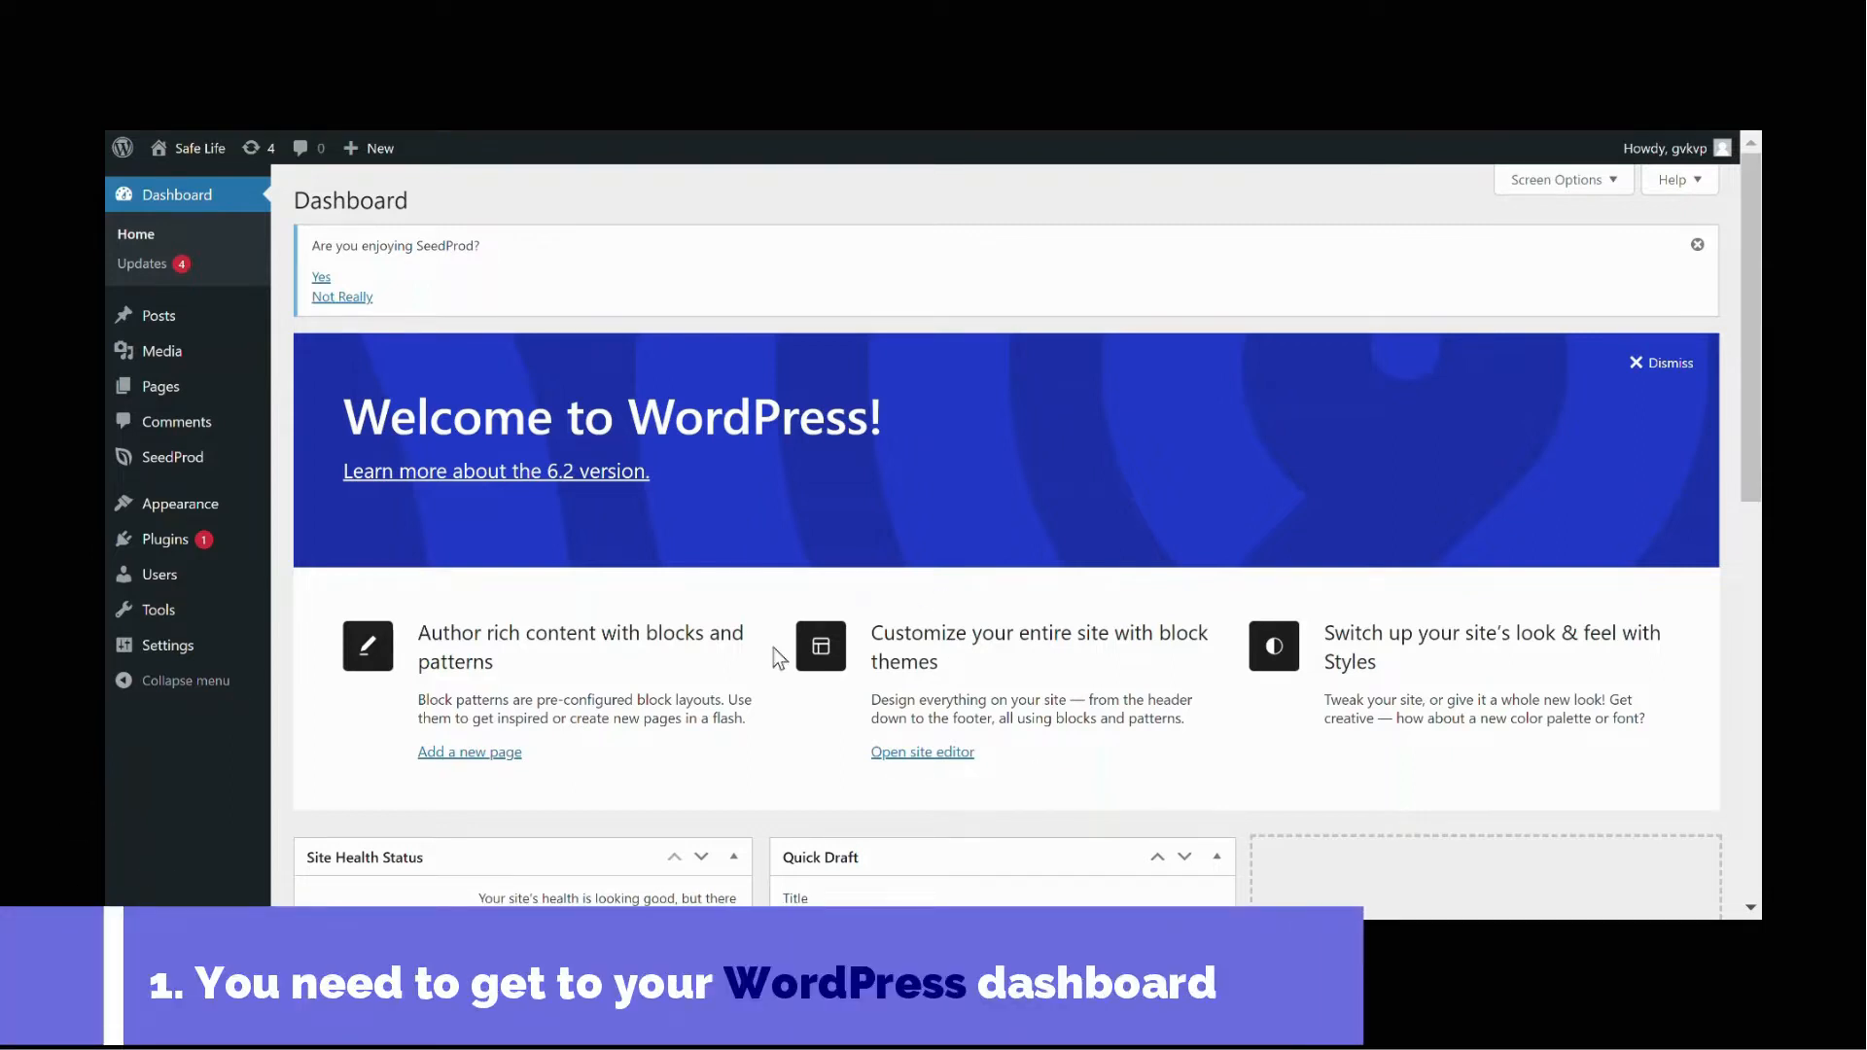
Step: Install and activate the URL Params plugin from the plugin directory
mouse_move(235, 551)
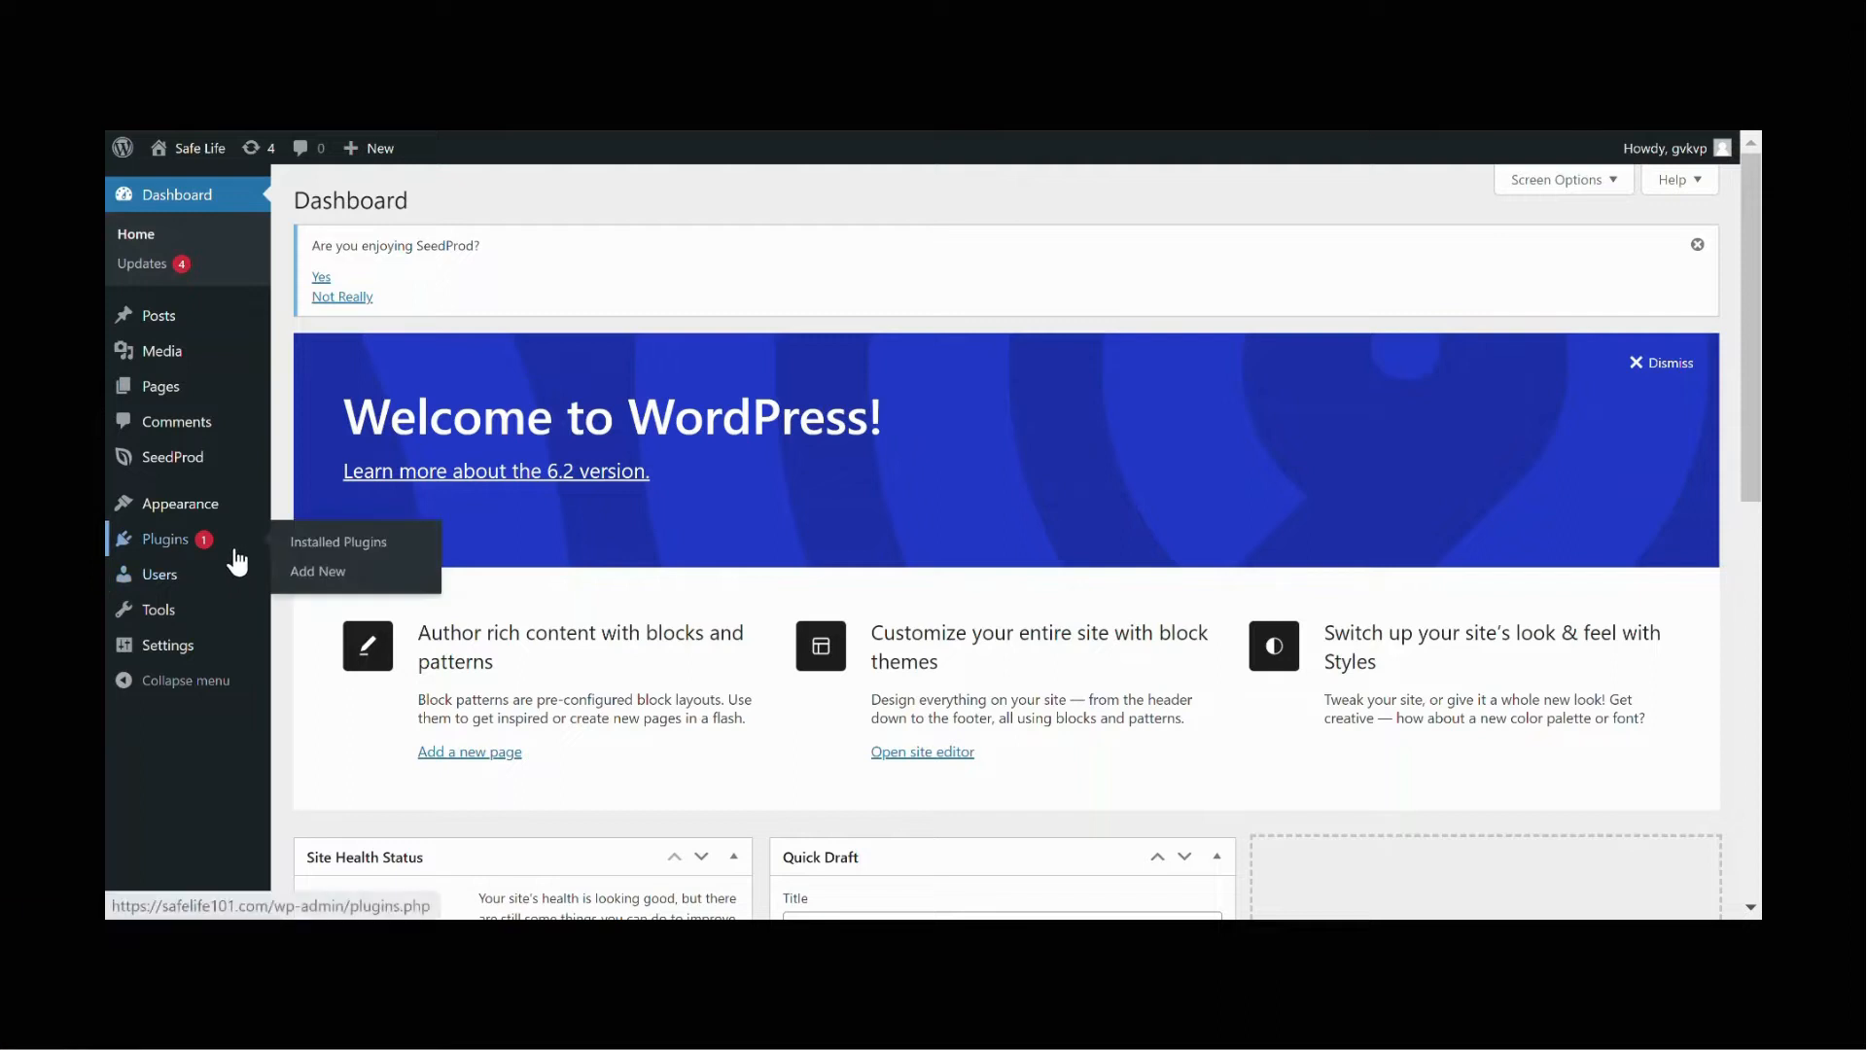
left_click(370, 586)
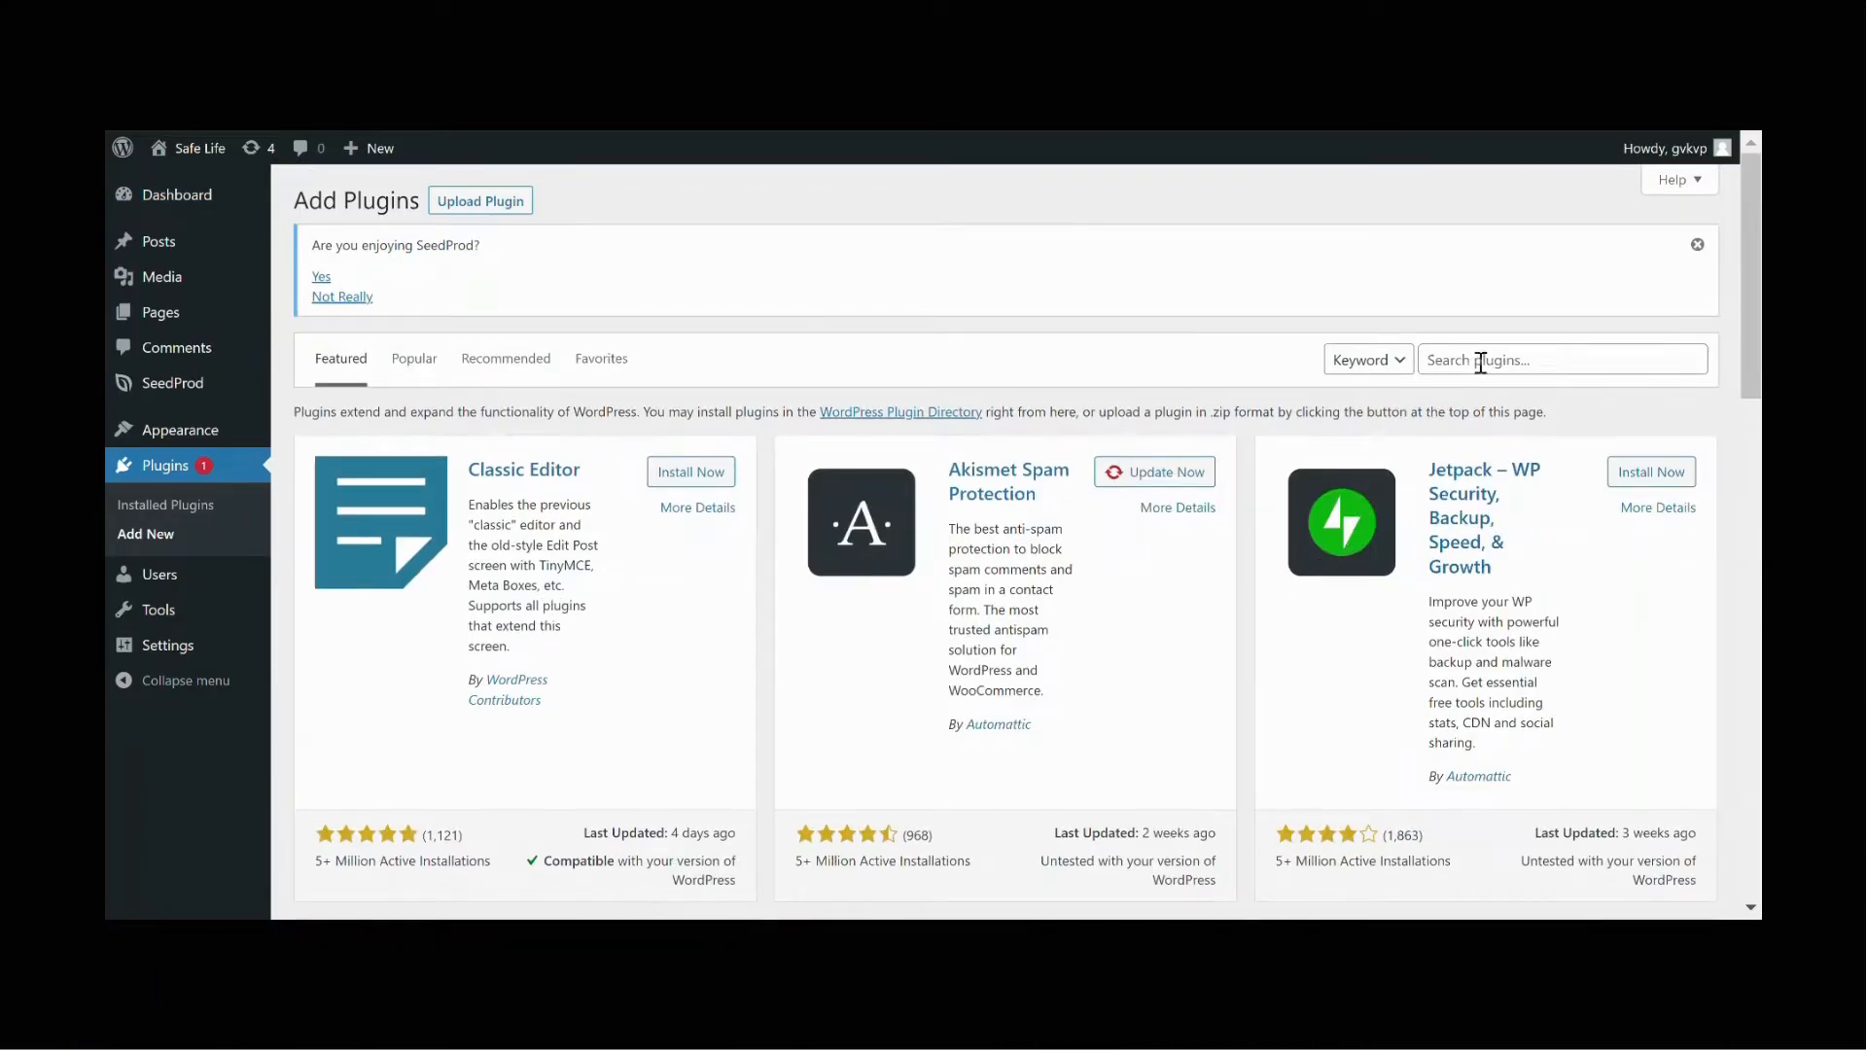
left_click(1639, 360)
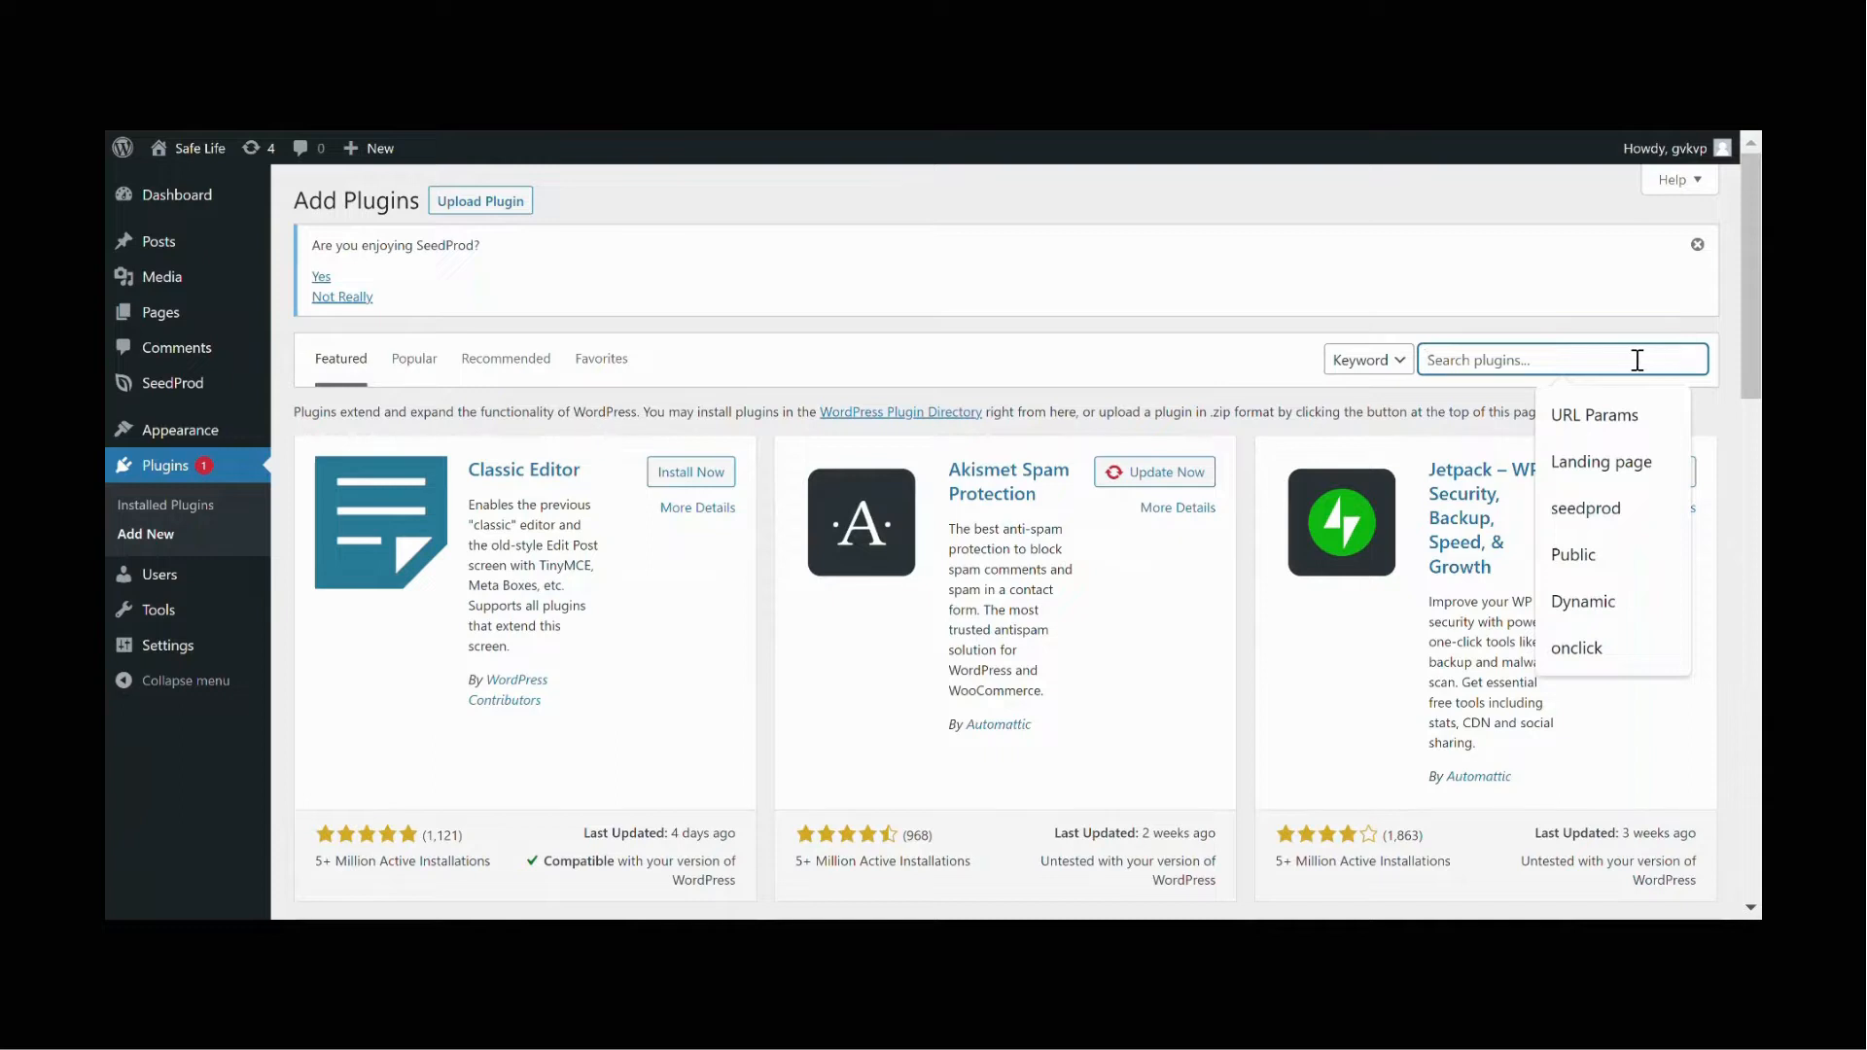
left_click(1665, 418)
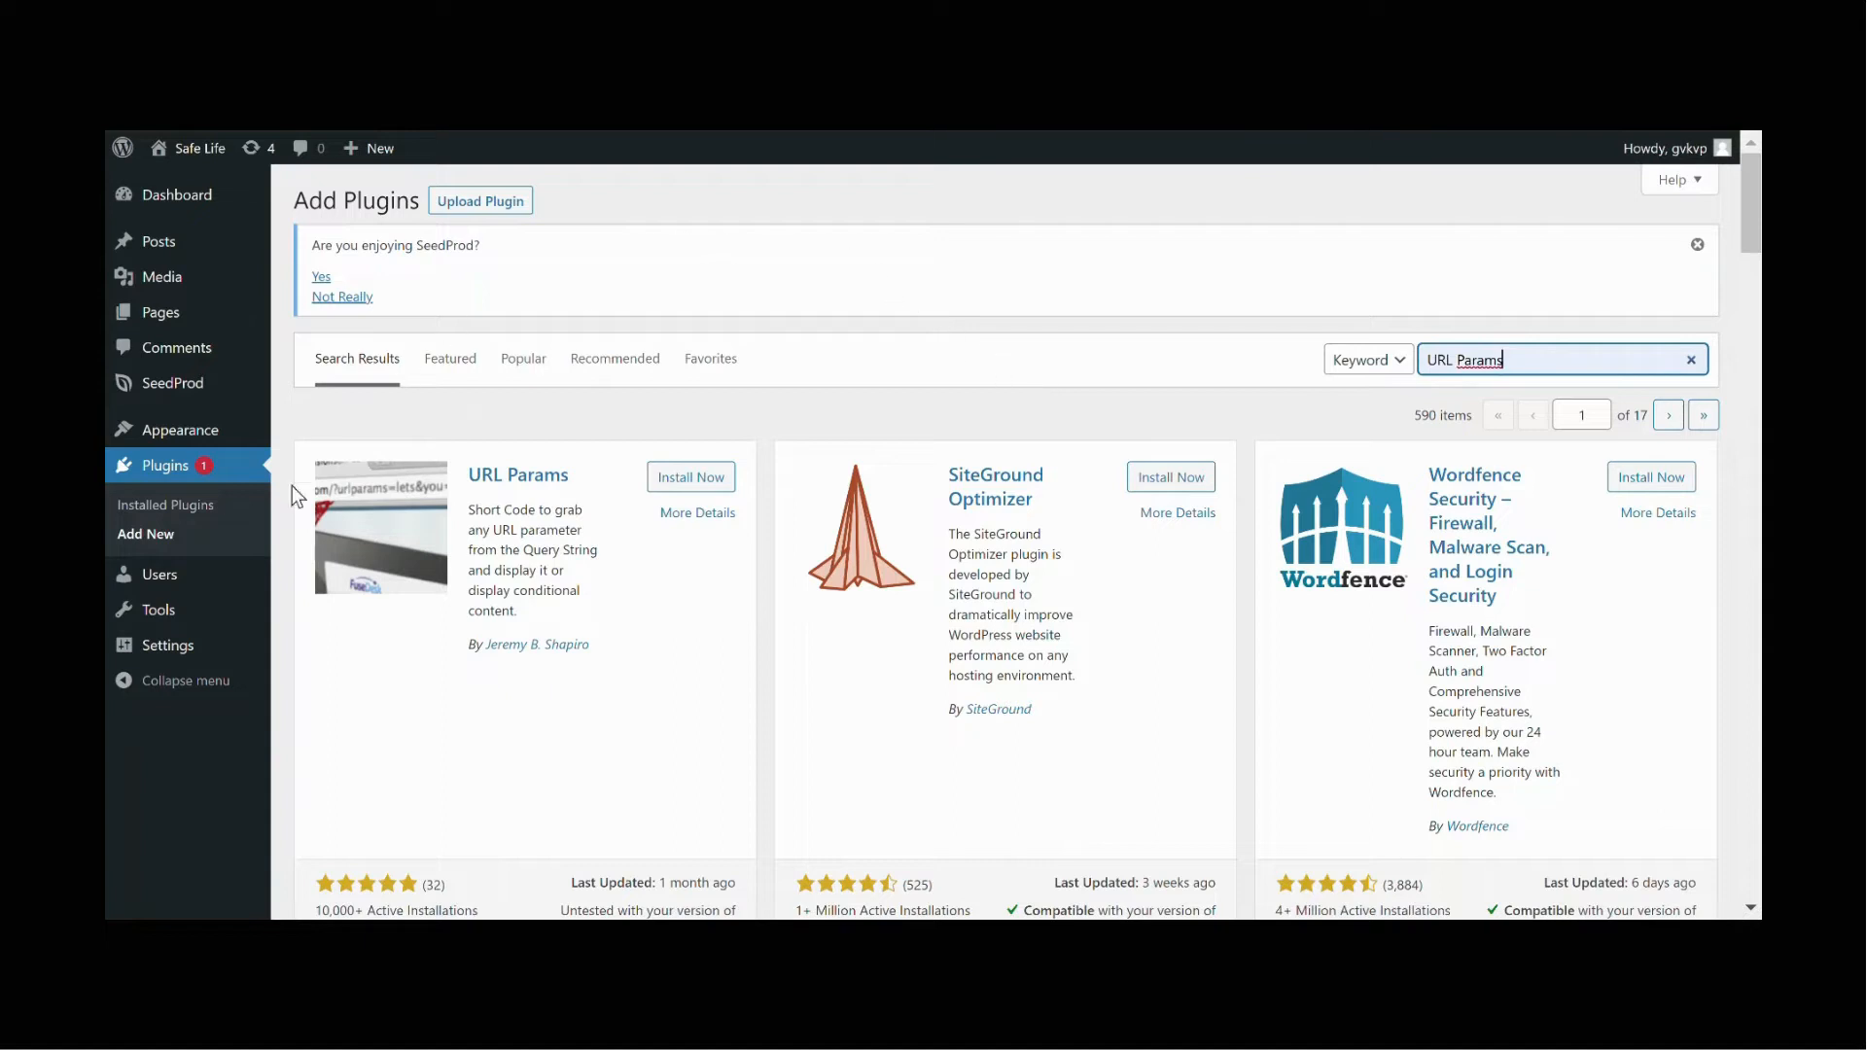
left_click(727, 486)
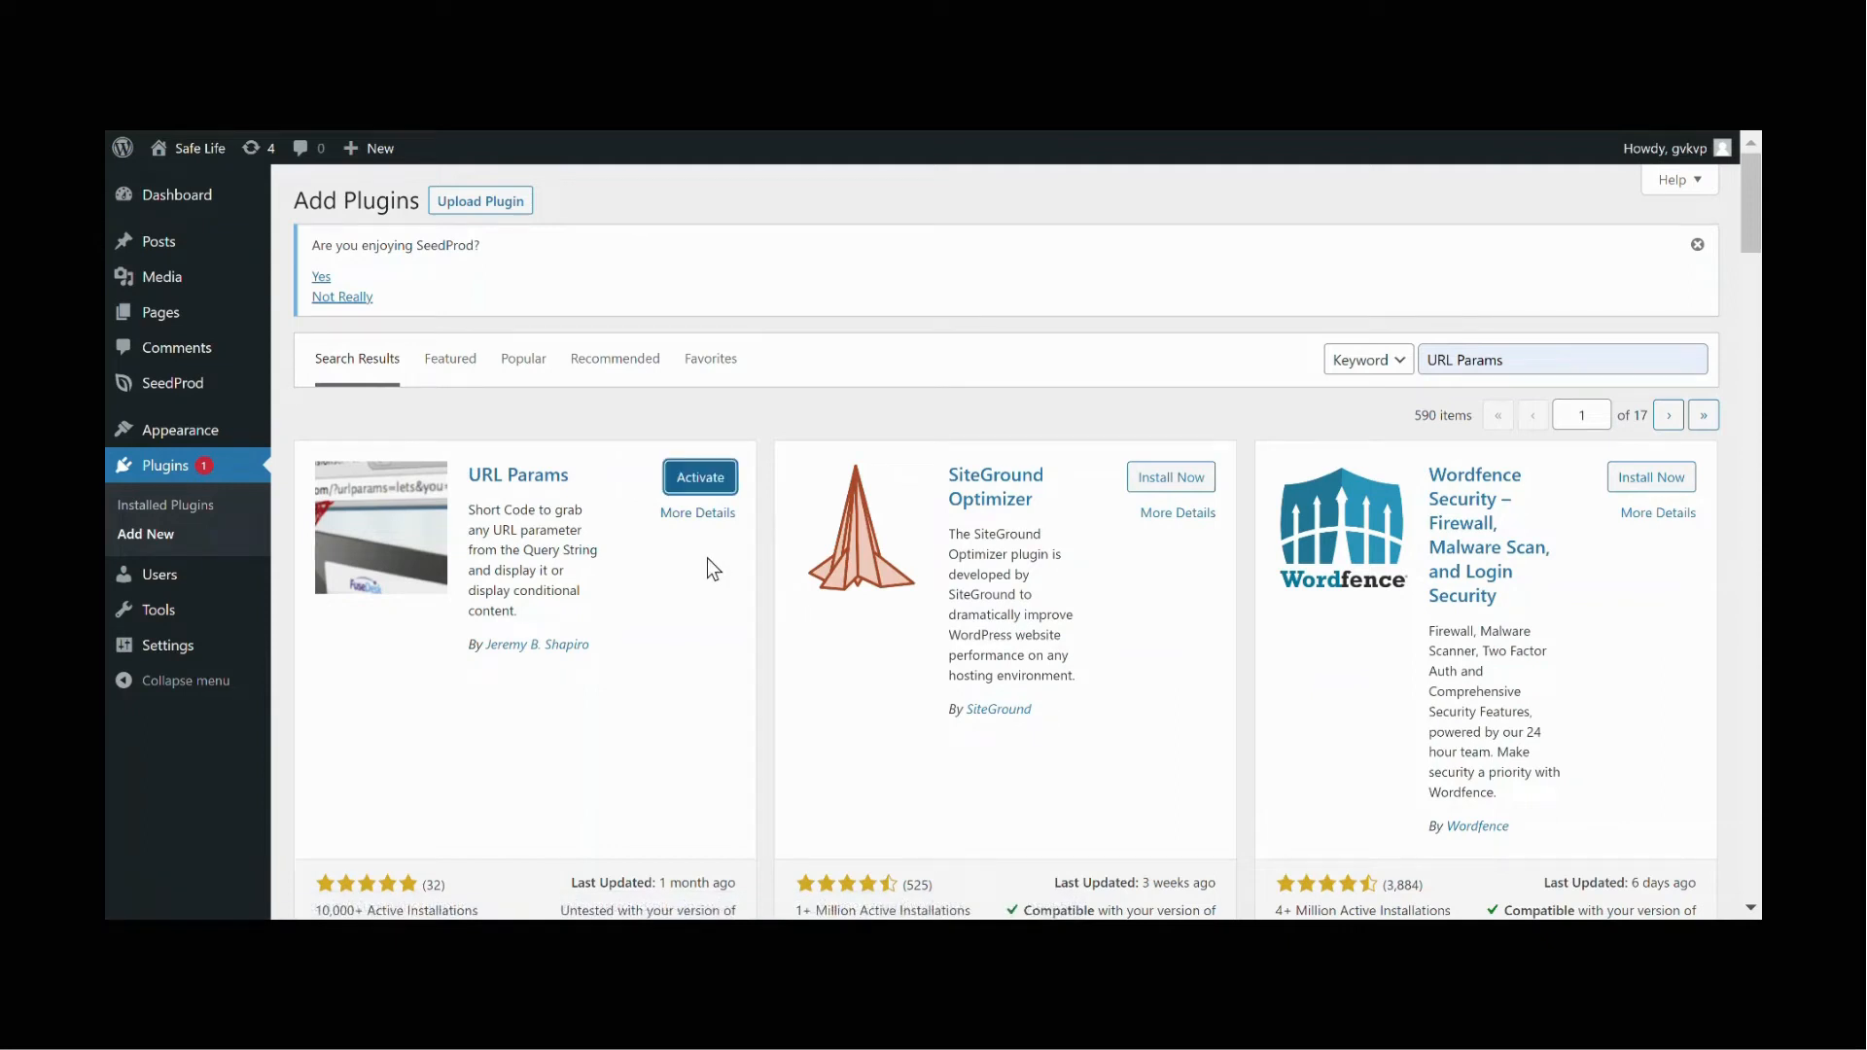
left_click(727, 478)
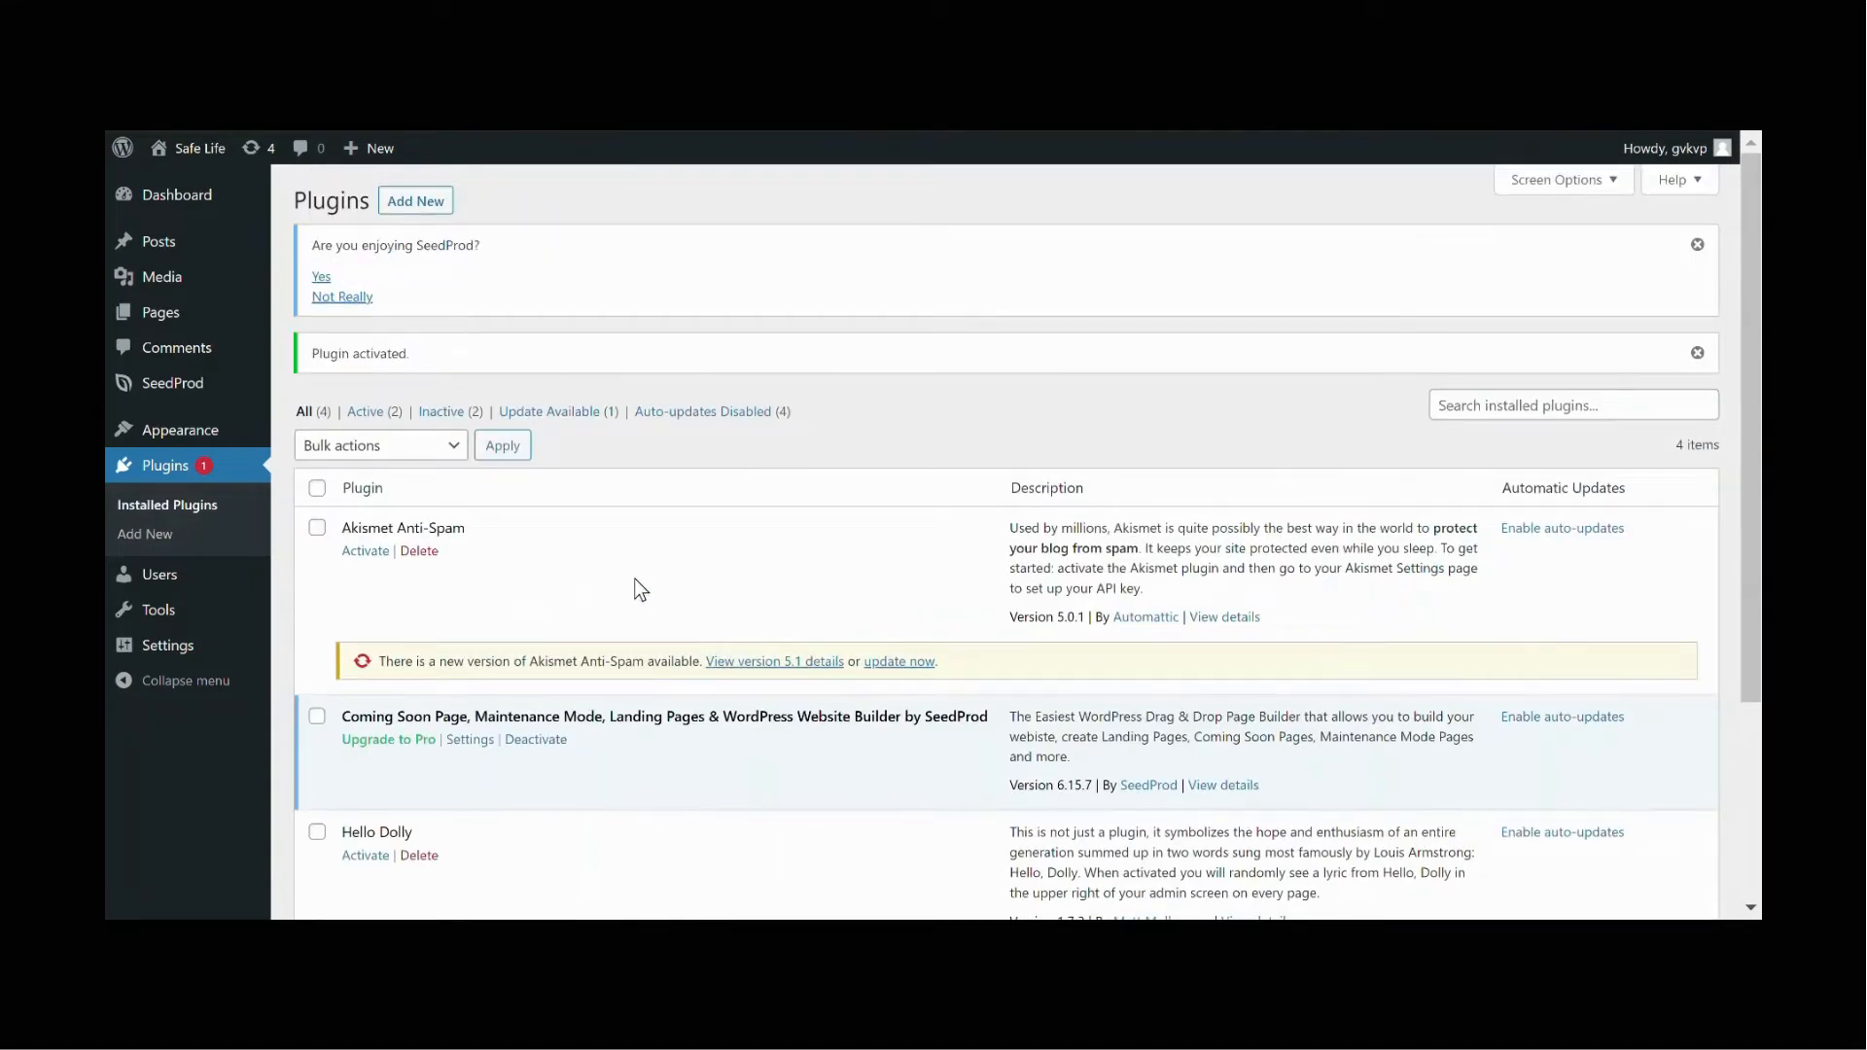
Step: Open the Thank you Page landing page from SeedProd's landing pages for editing
mouse_move(224, 399)
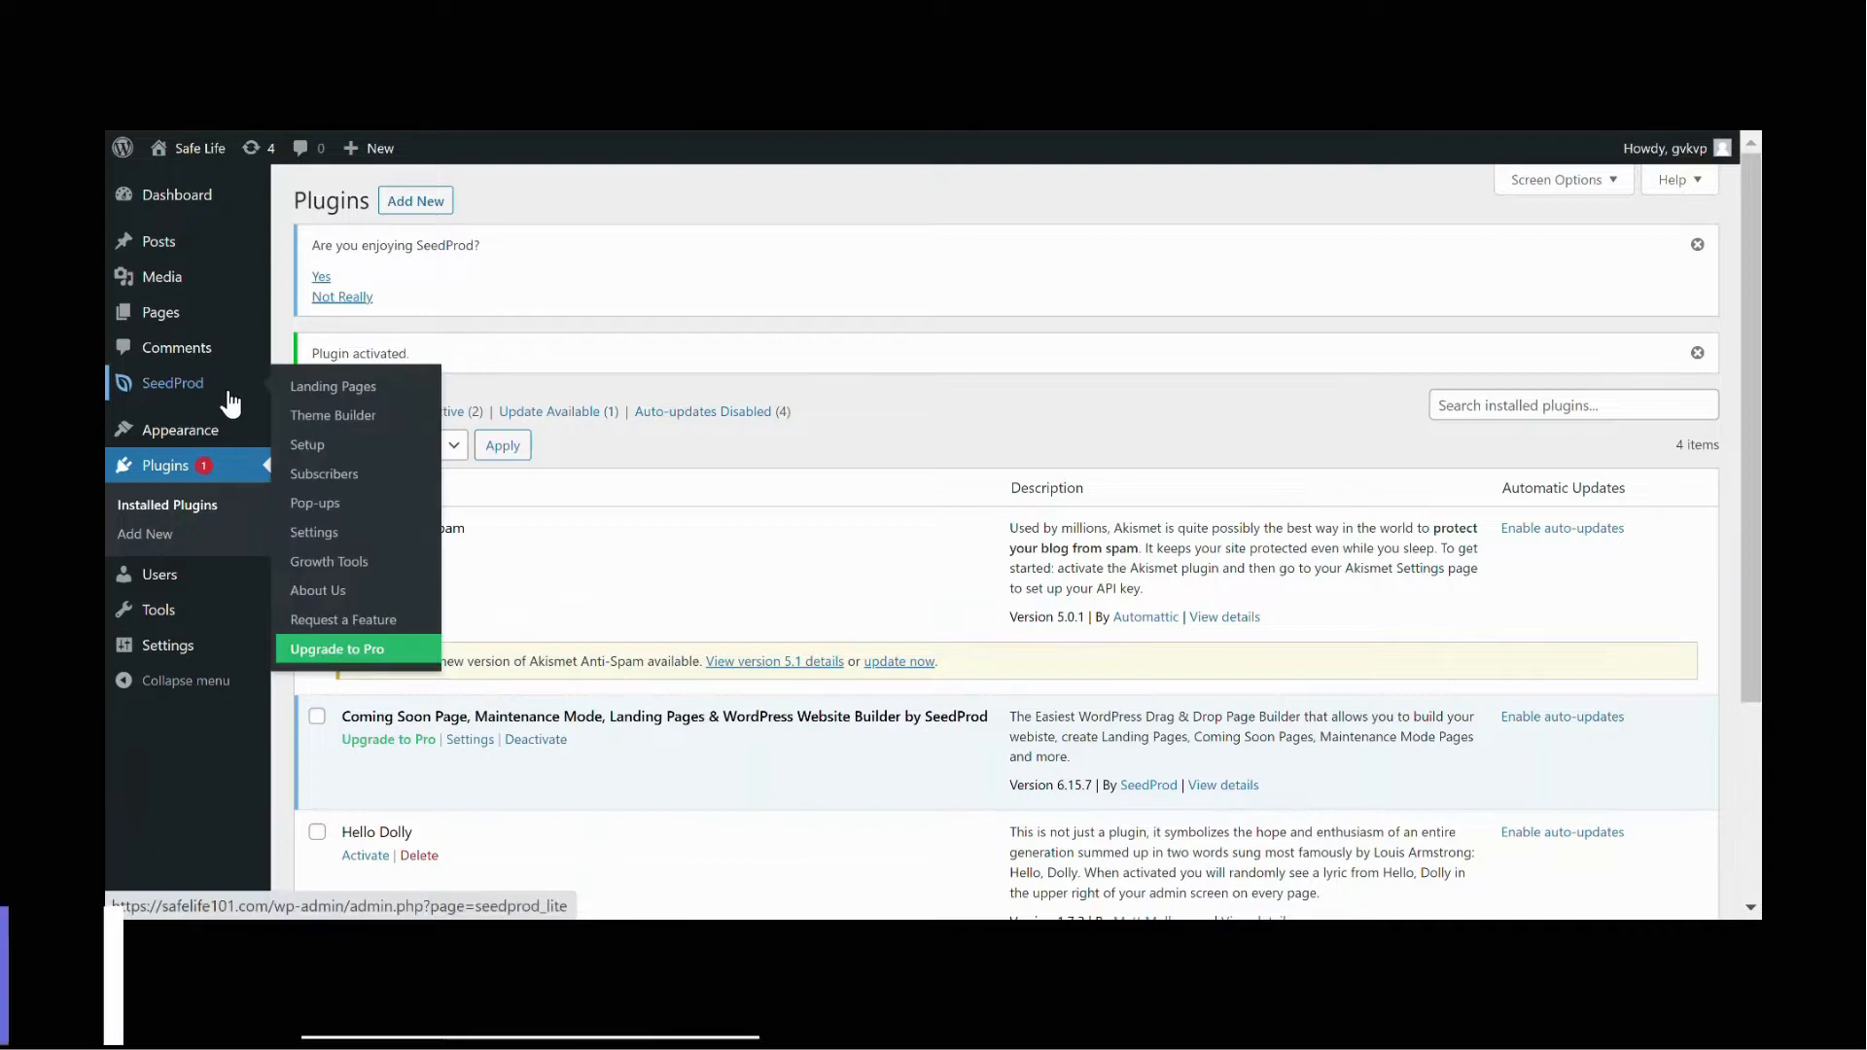
left_click(231, 398)
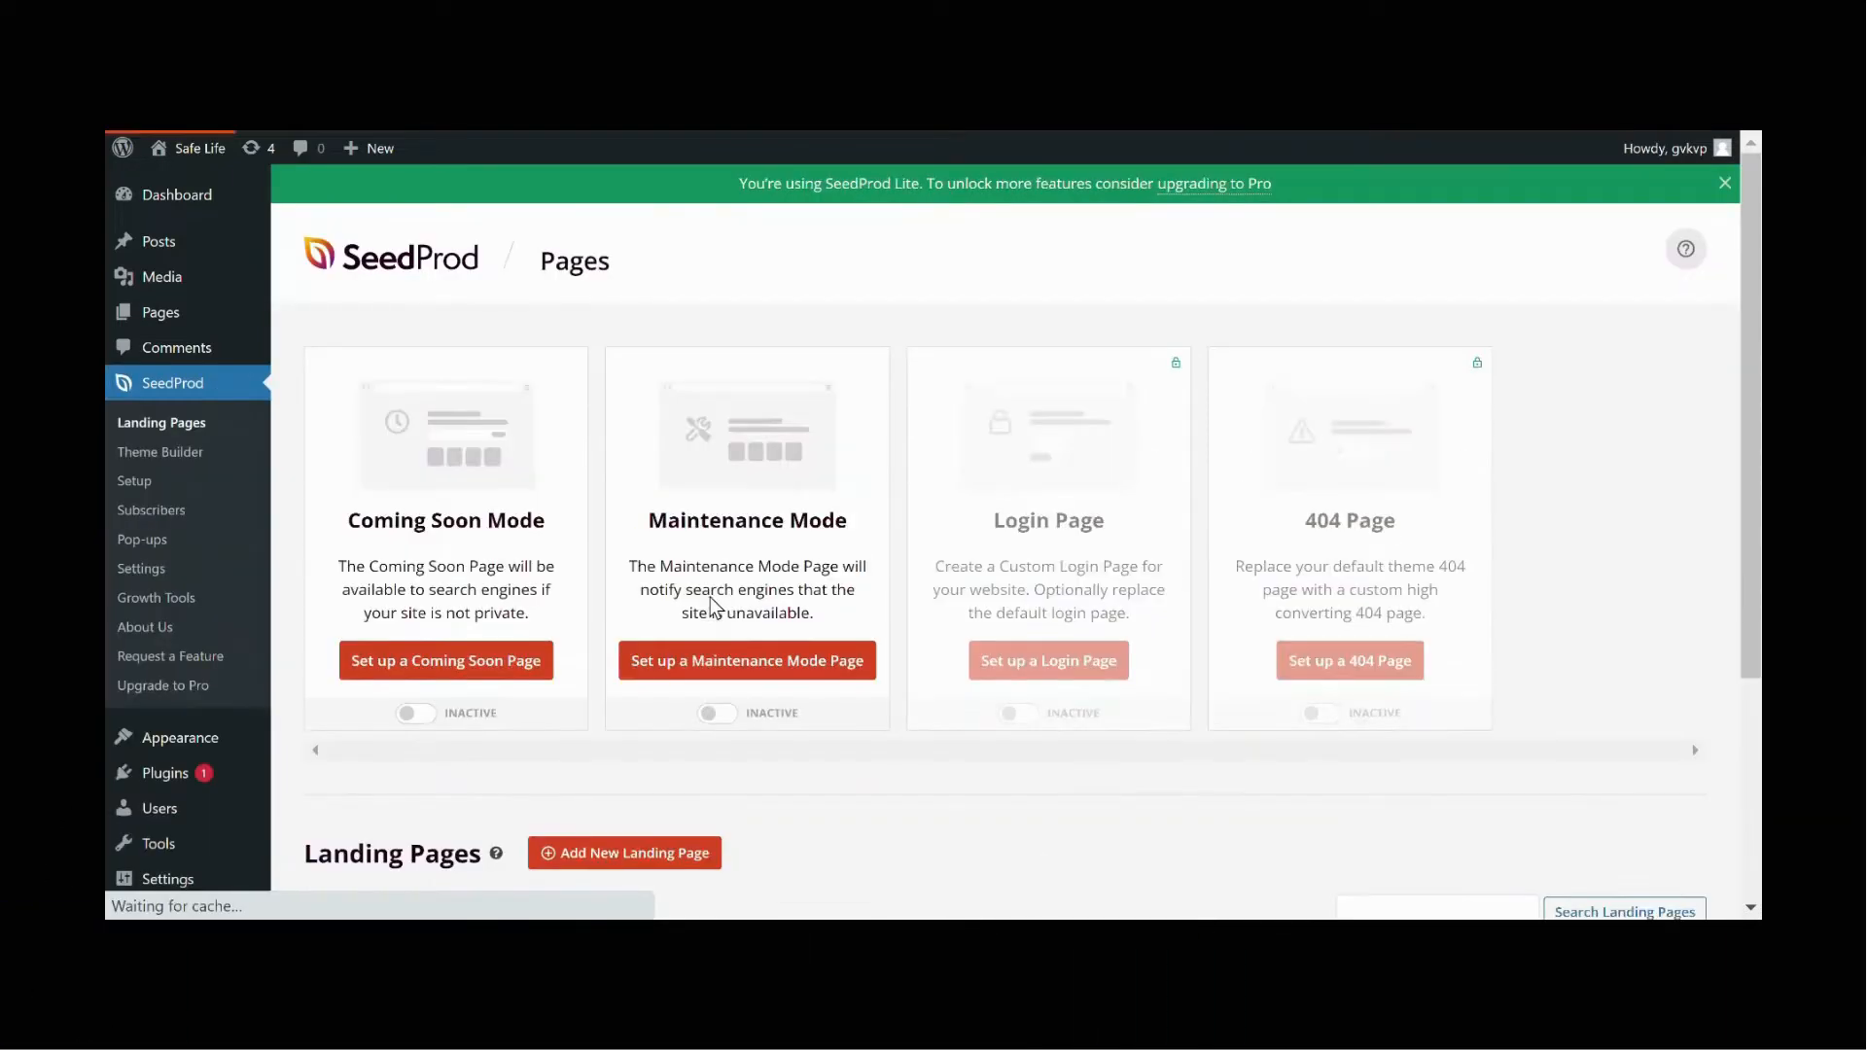
scroll(667, 718, "down", 3)
scroll(667, 718, "down", 1)
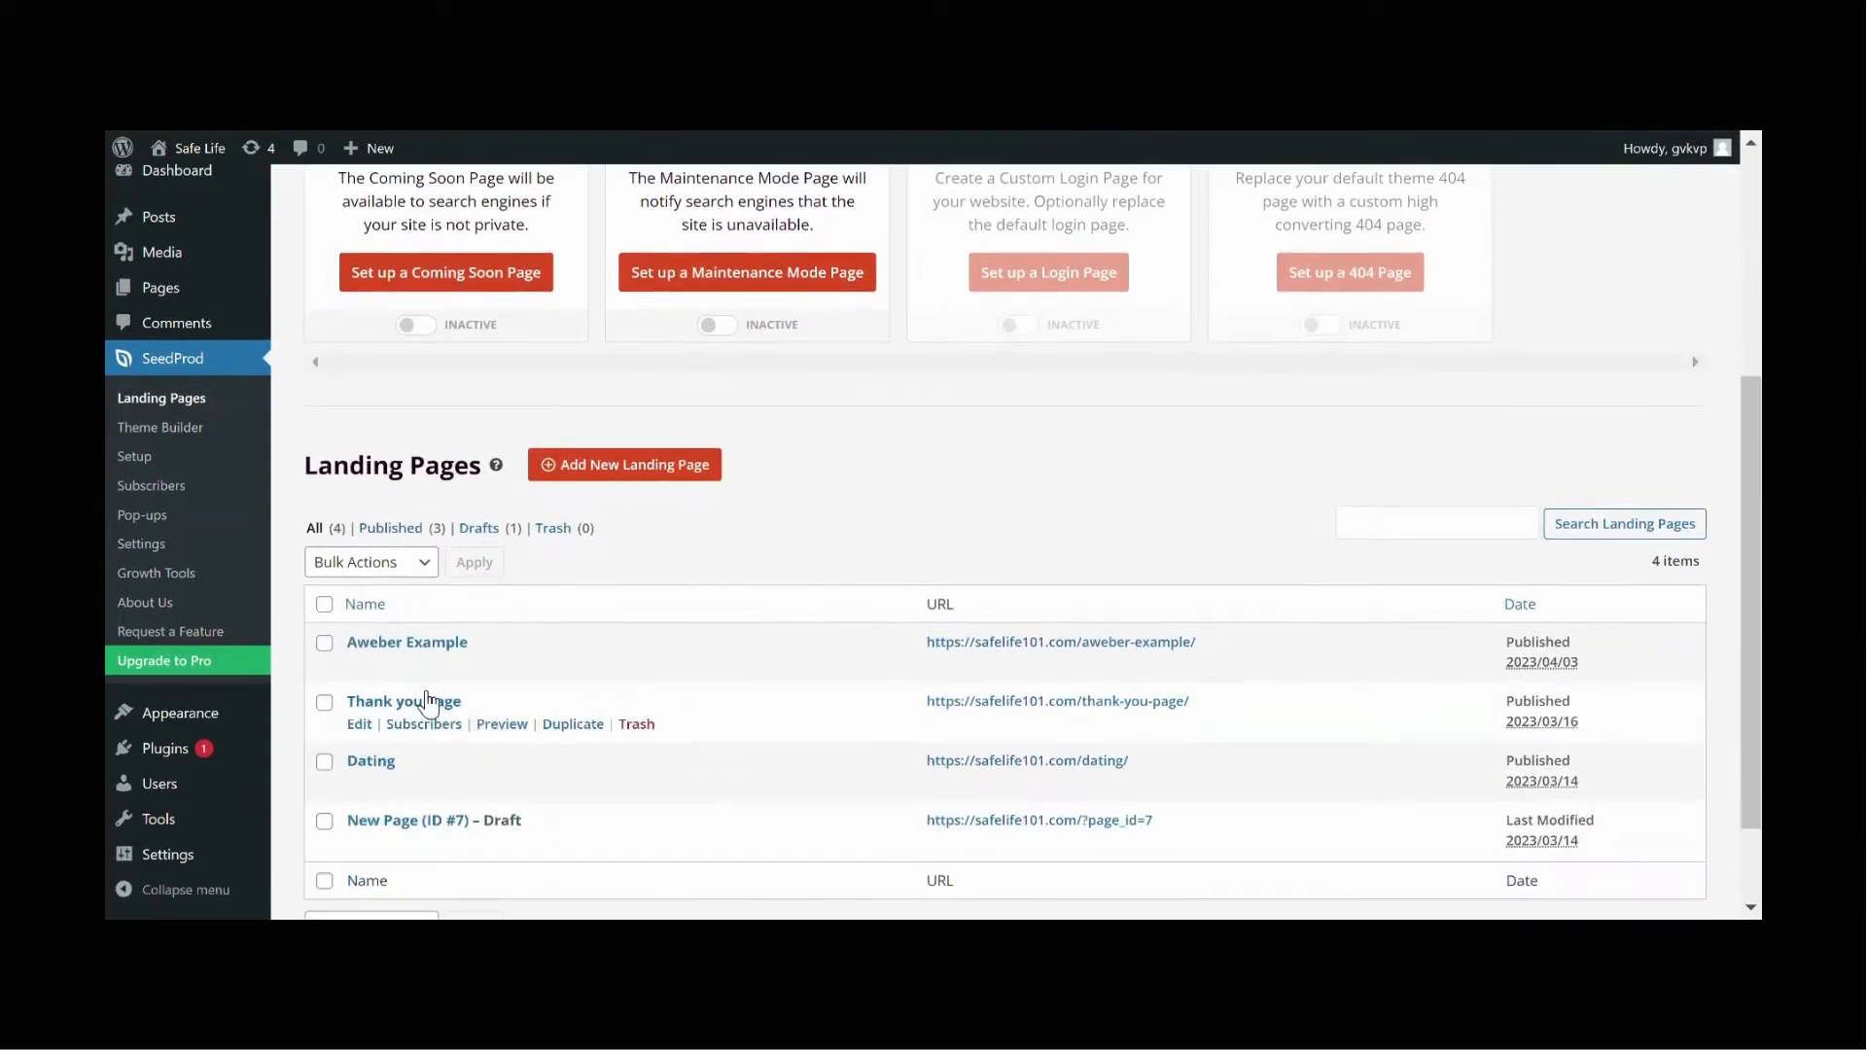
left_click(382, 665)
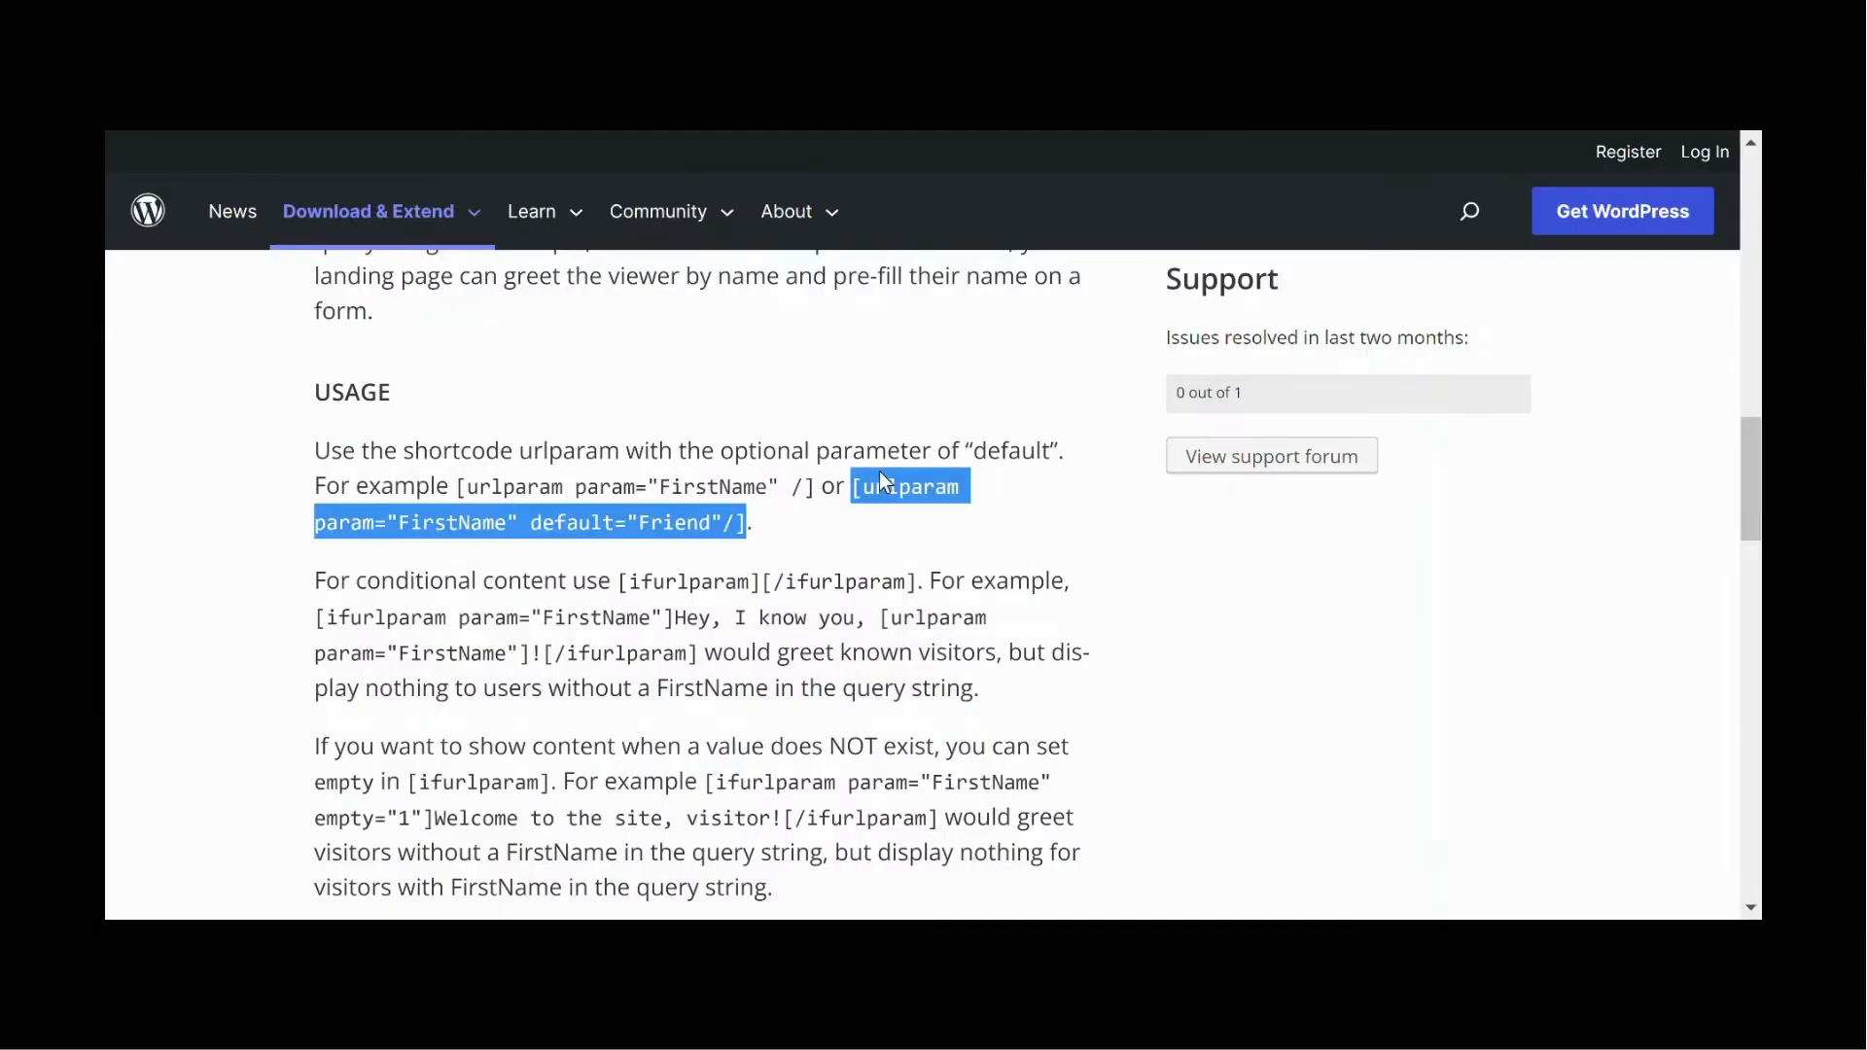
Step: Copy the shortcode [urlparam param="FirstName" default="Friend"/] from the plugin's usage notes and paste it at the start of the headline
right_click(878, 476)
left_click(920, 498)
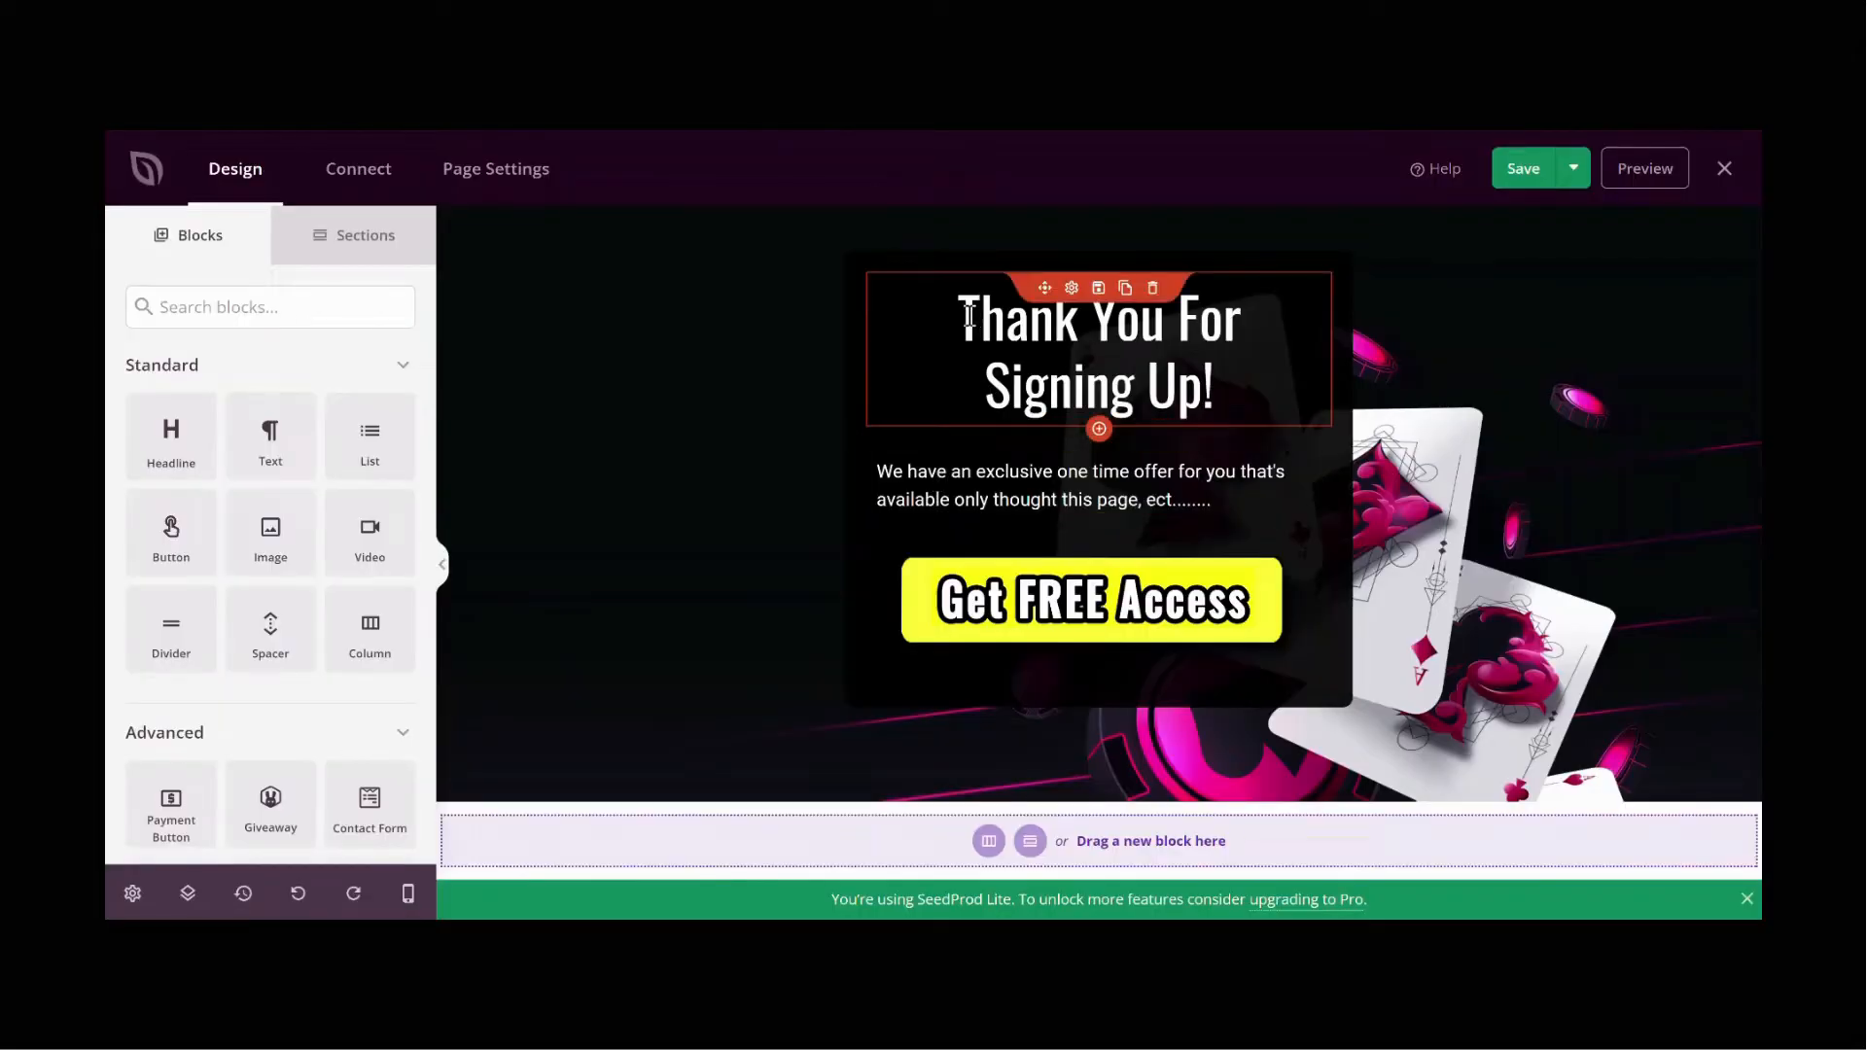
left_click(969, 314)
type("[urlparam param=\"FirstName\" default=\"Friend\"/]")
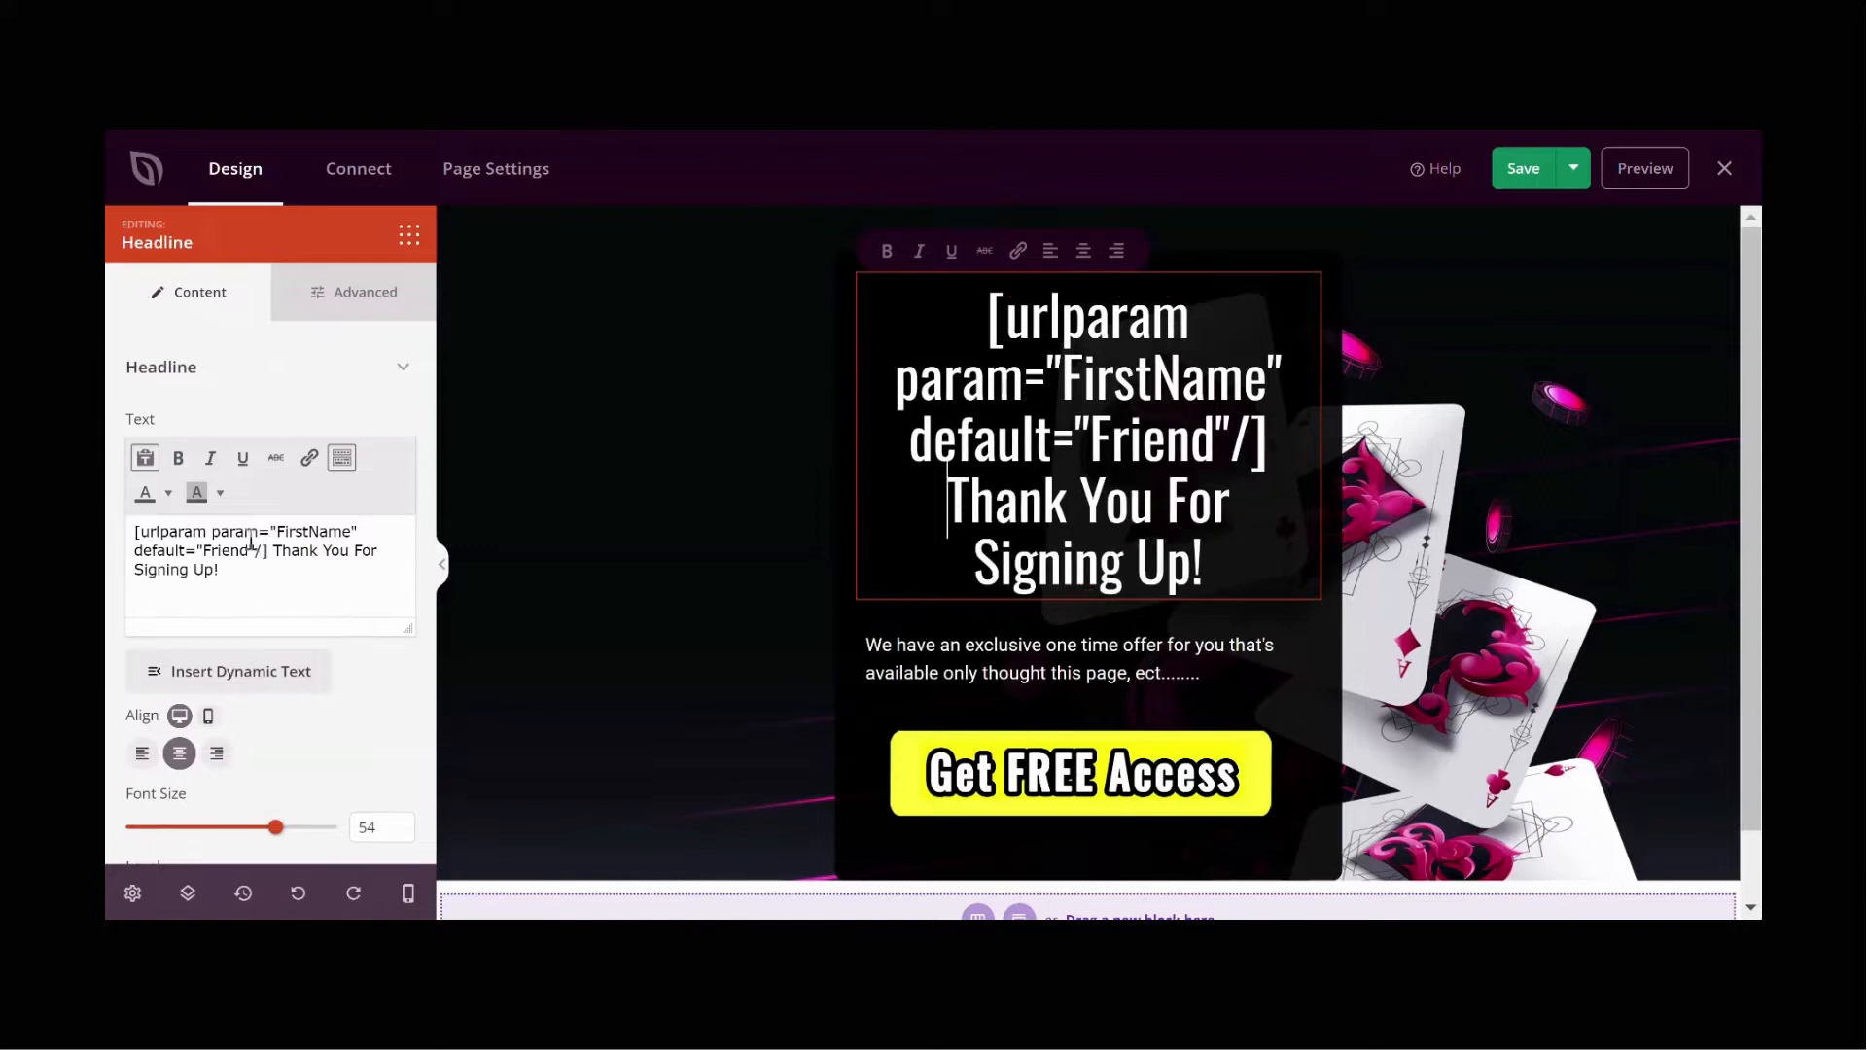
Step: Color the shortcode part of the headline yellow
left_click_drag(268, 552, 113, 535)
key("ctrl+c")
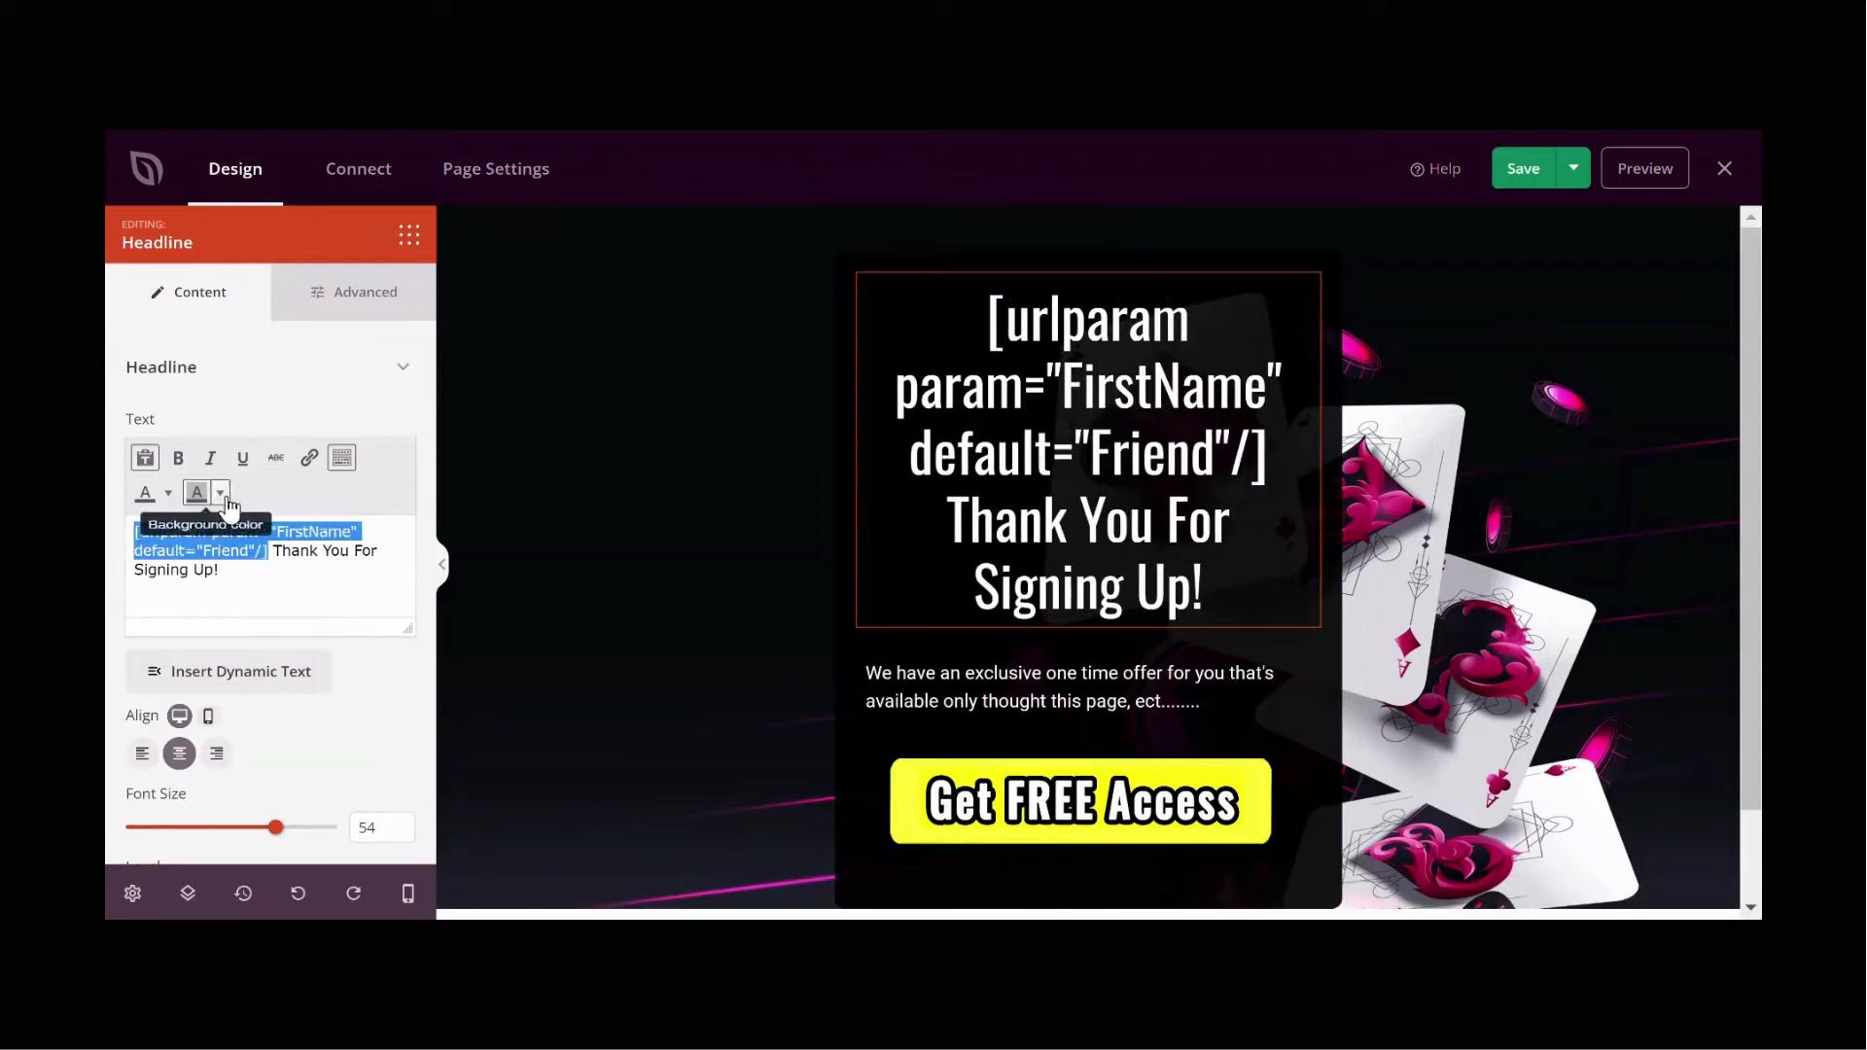
left_click(169, 497)
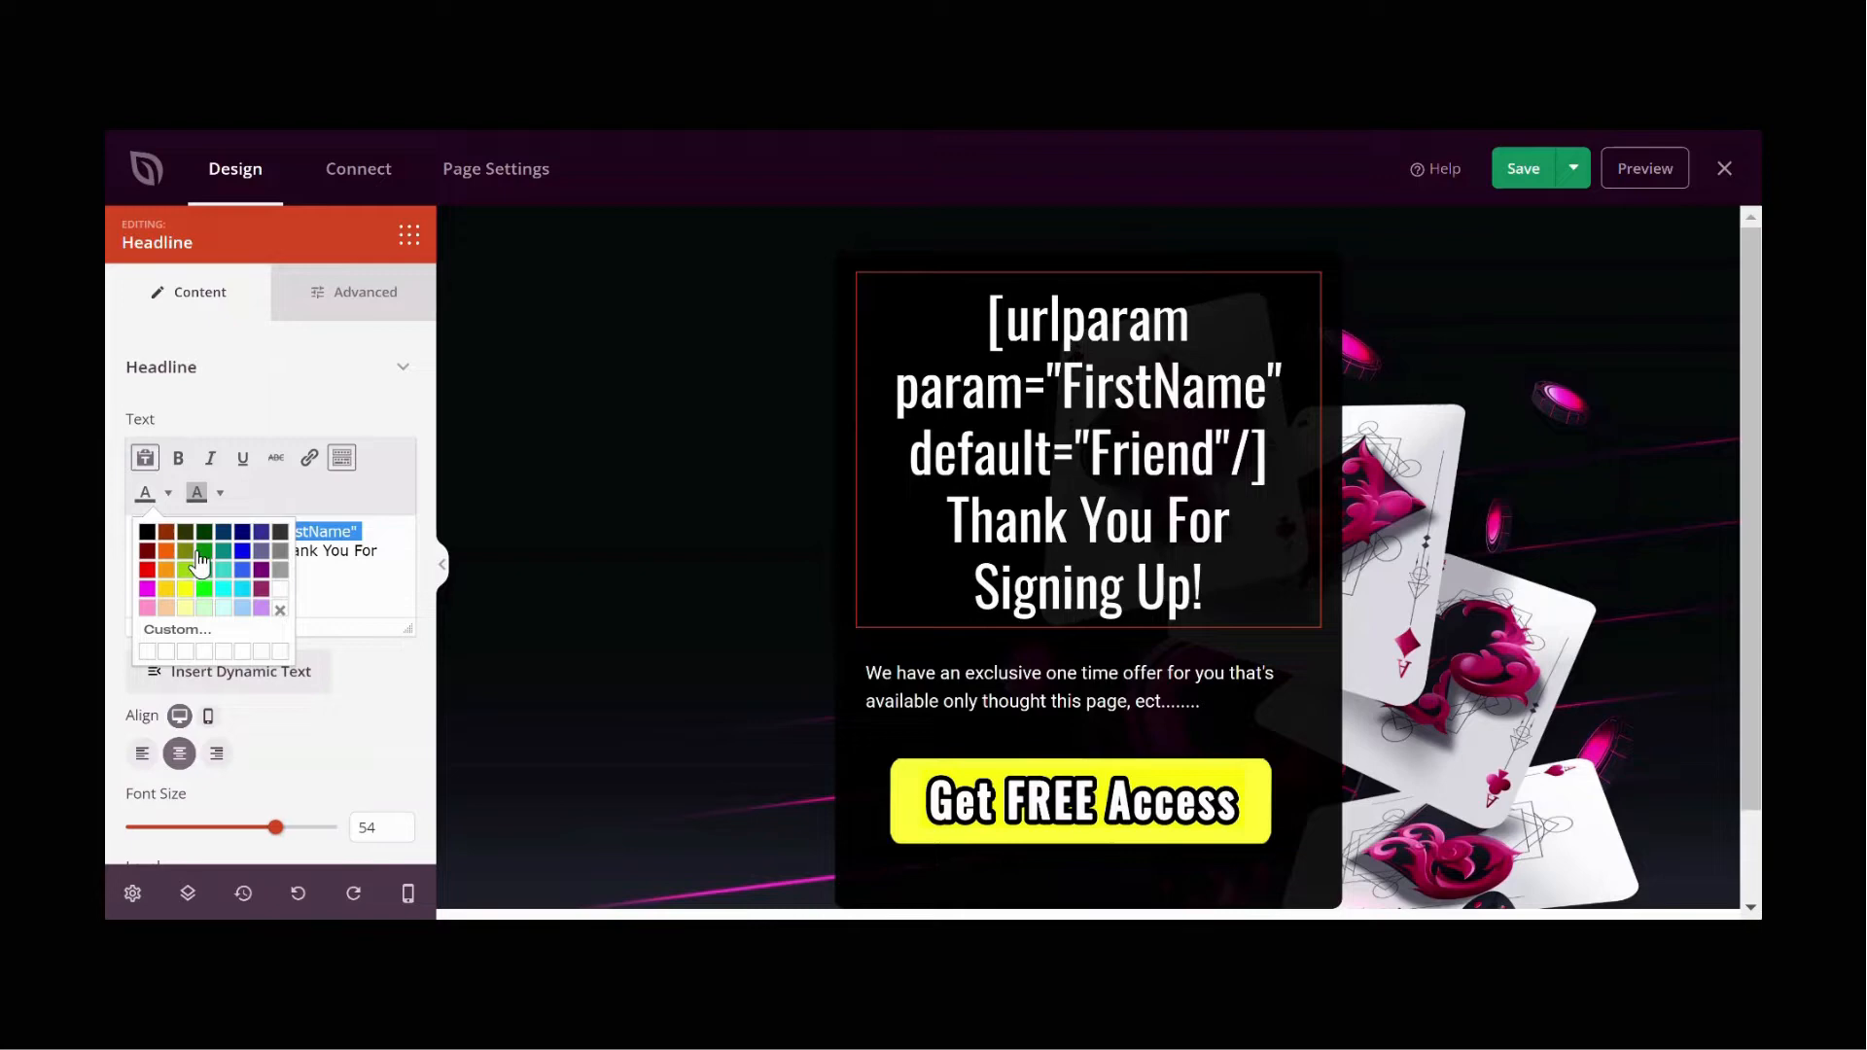
left_click(189, 624)
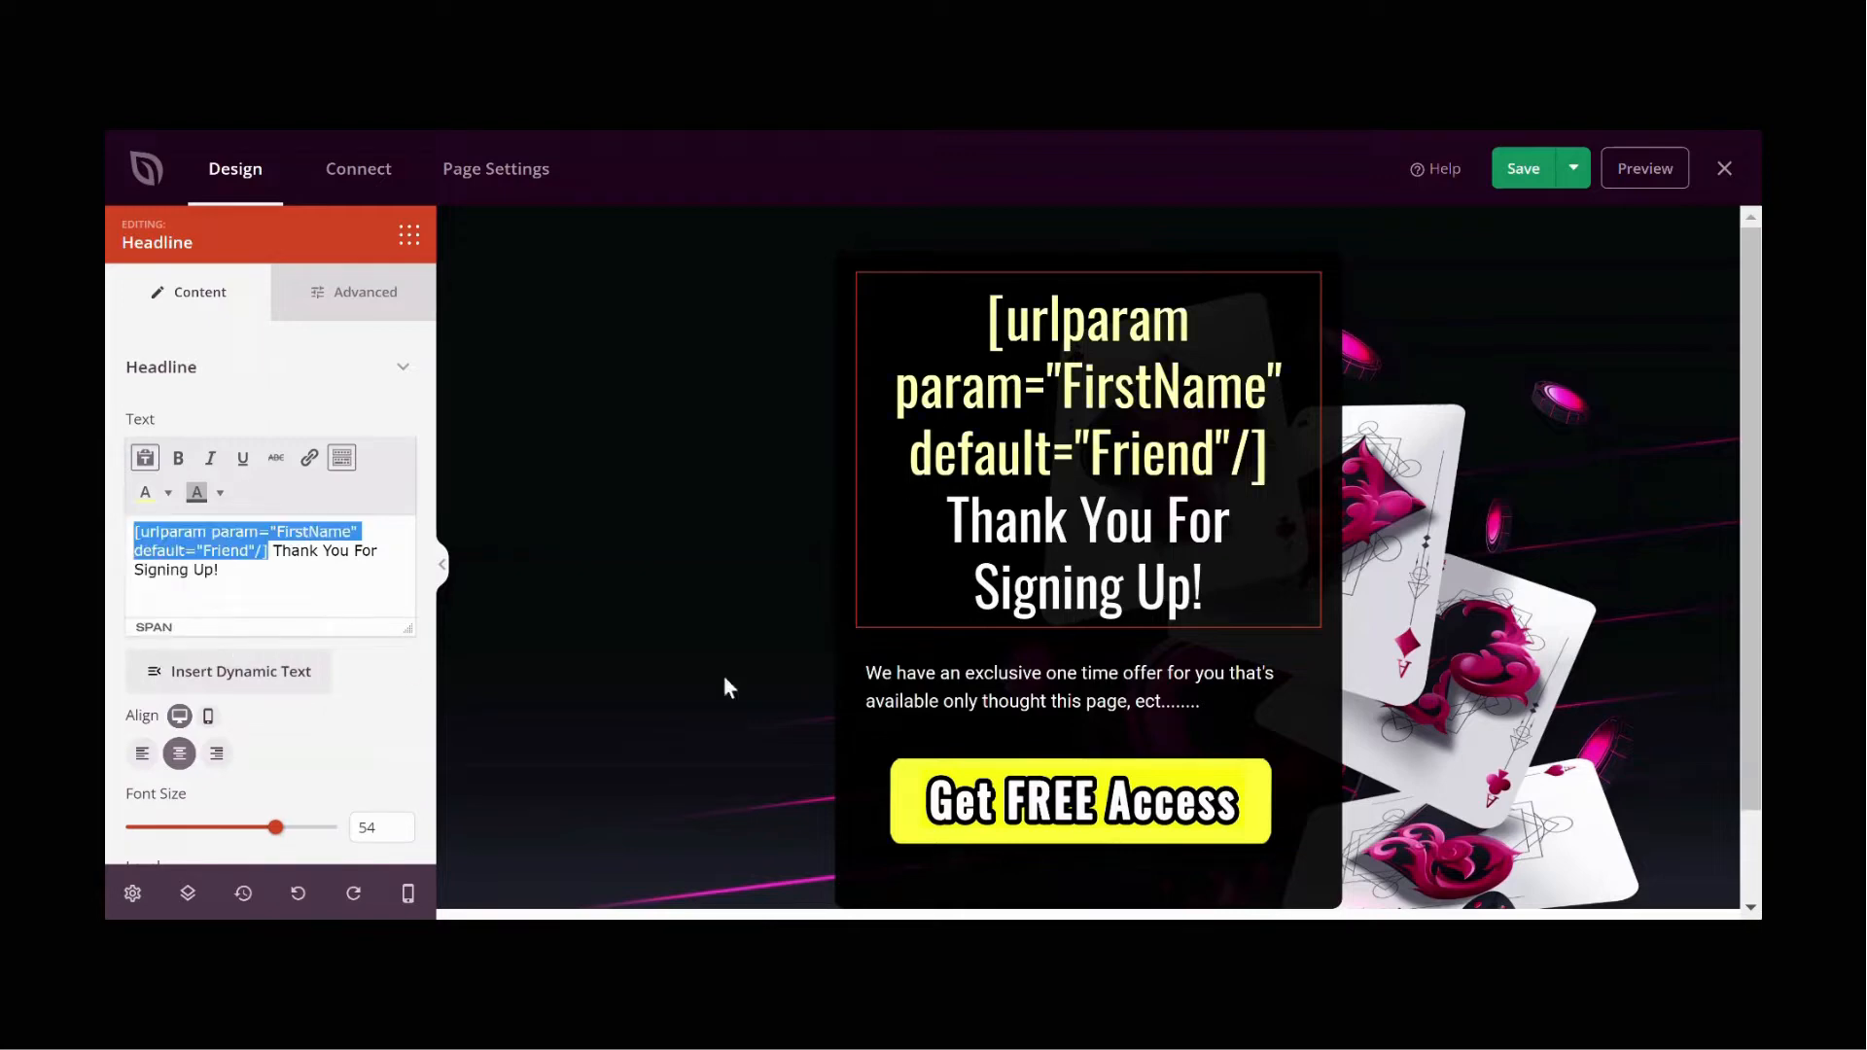
Step: Paste the same shortcode into the paragraph text right after "for you"
left_click(1018, 679)
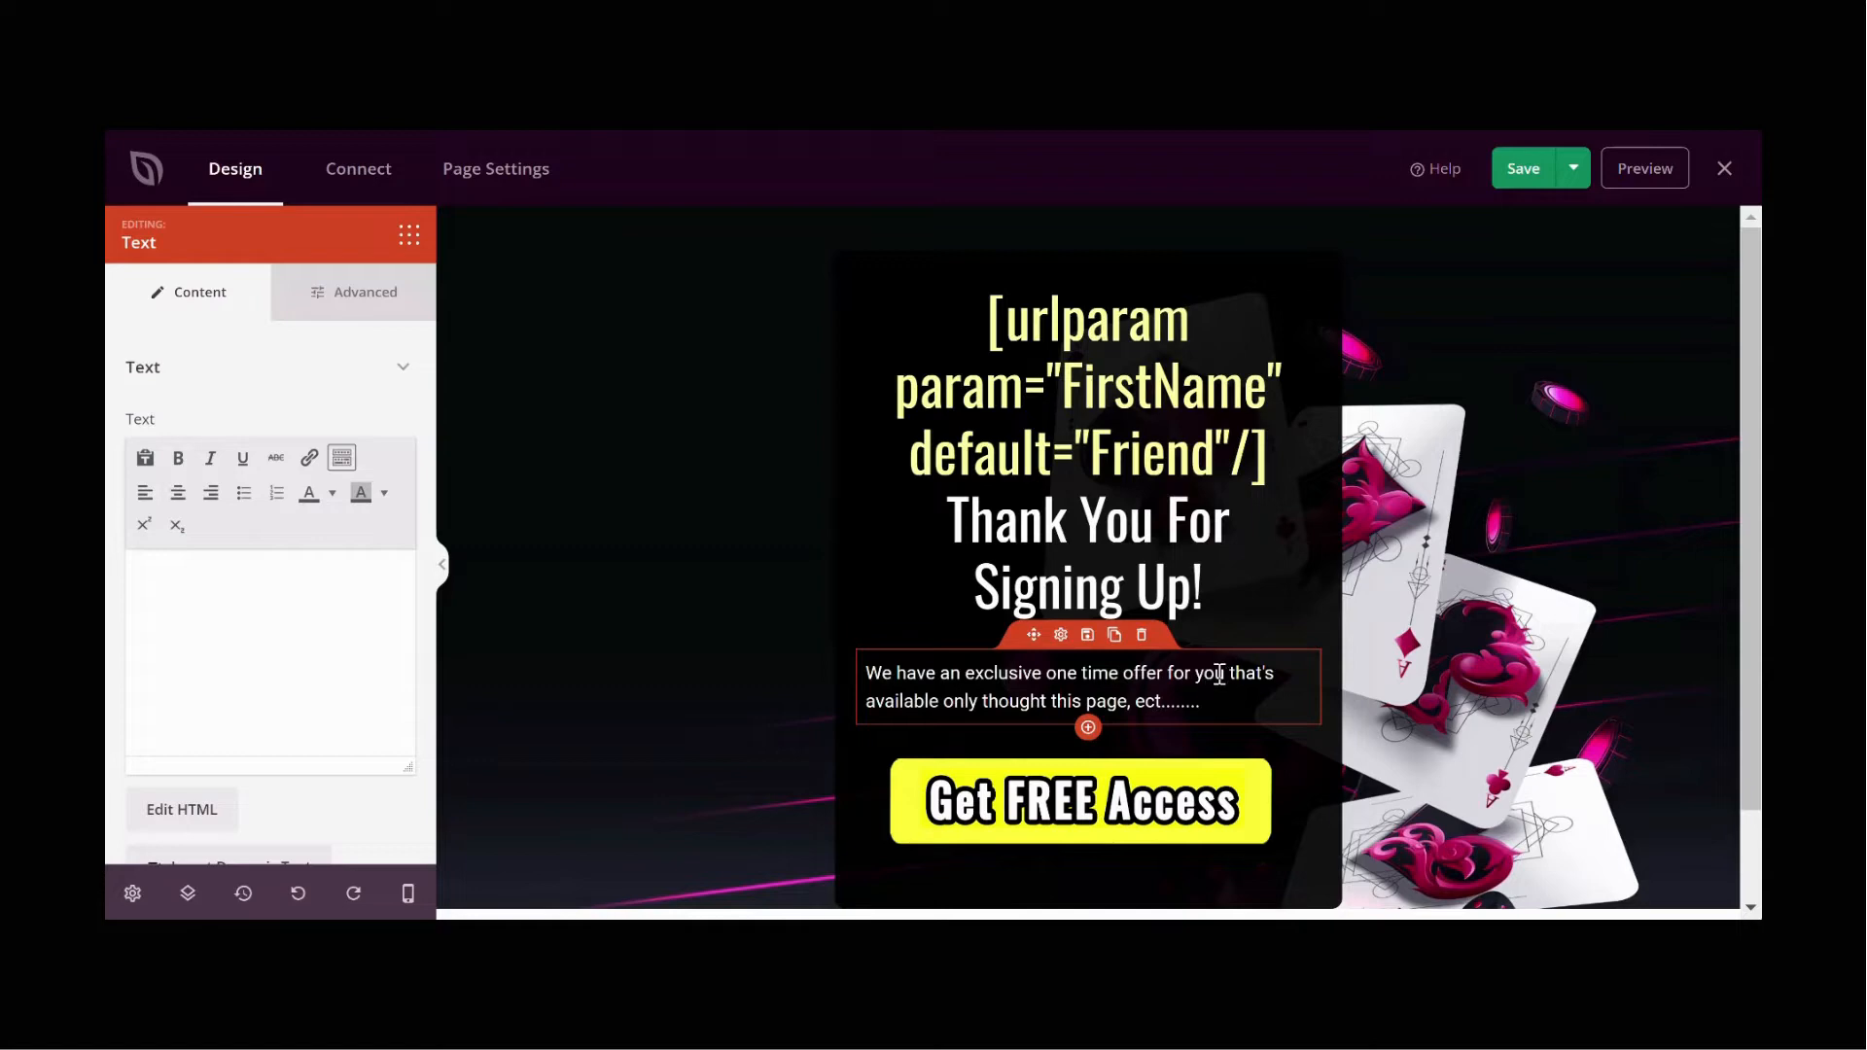
left_click(1230, 676)
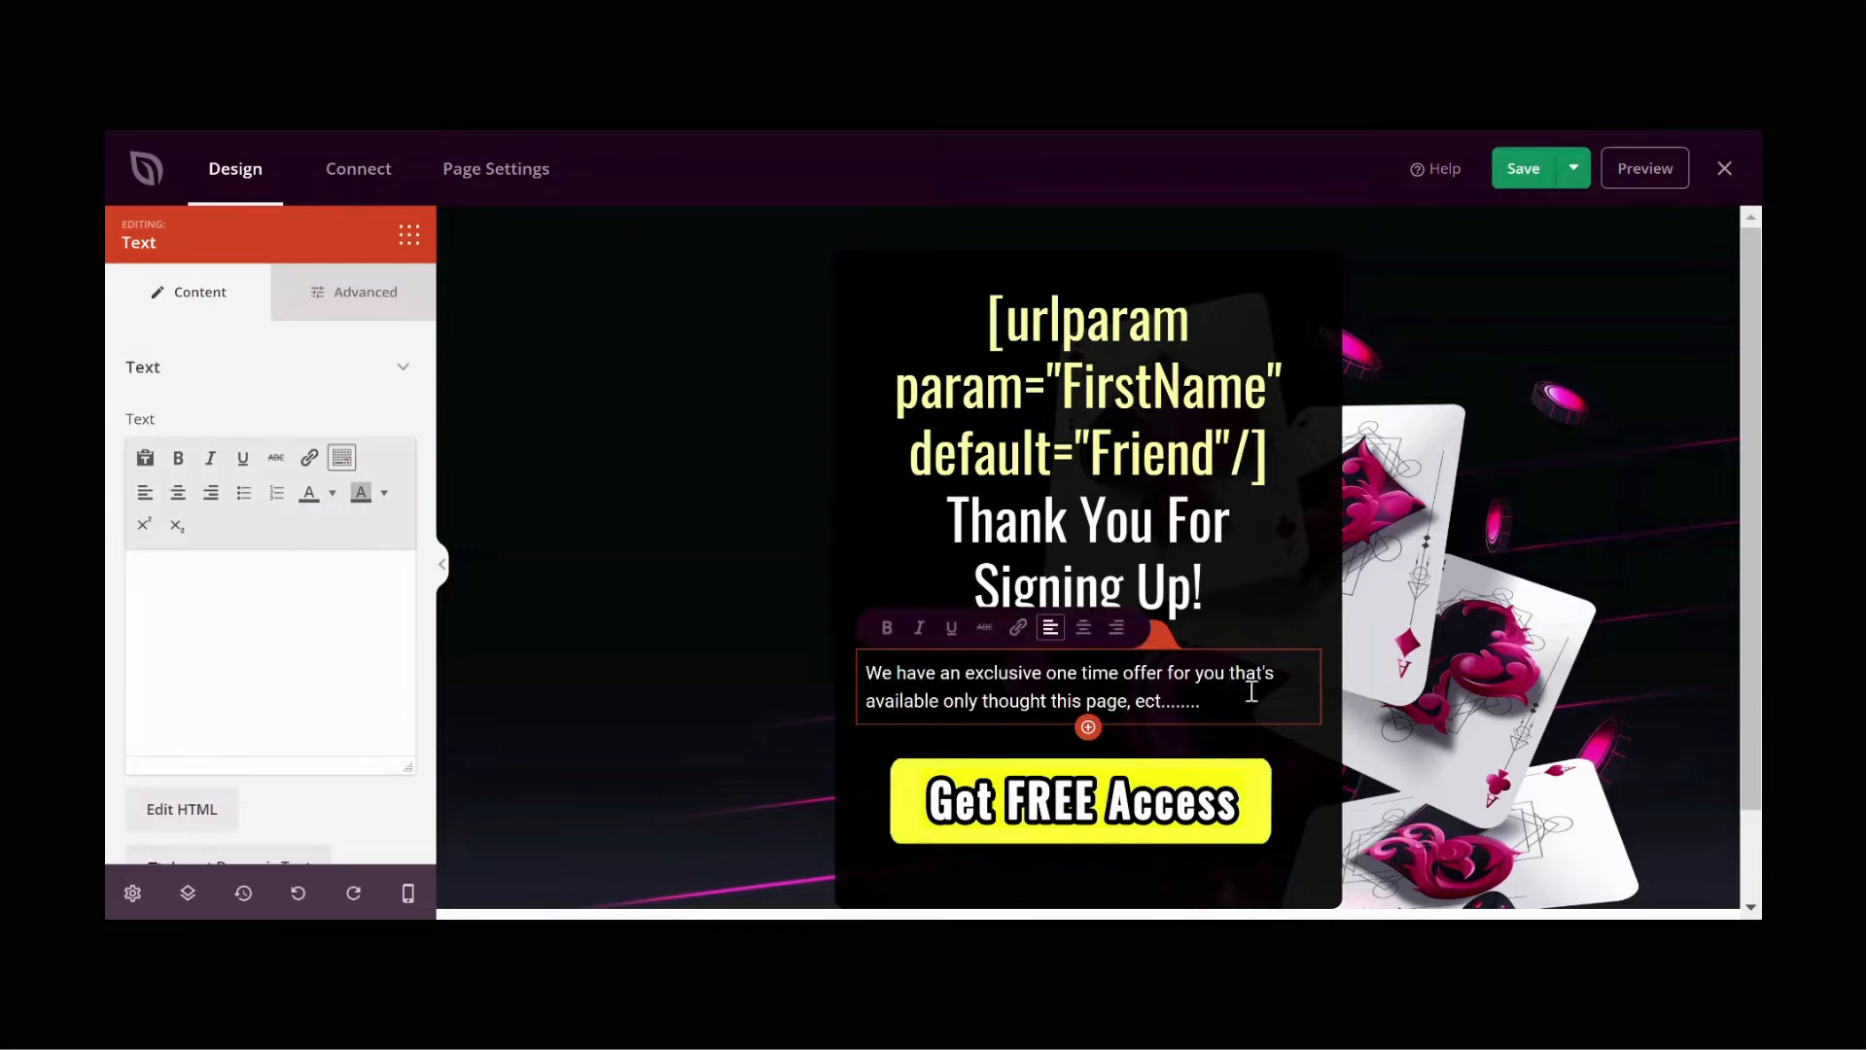
key("ctrl+v")
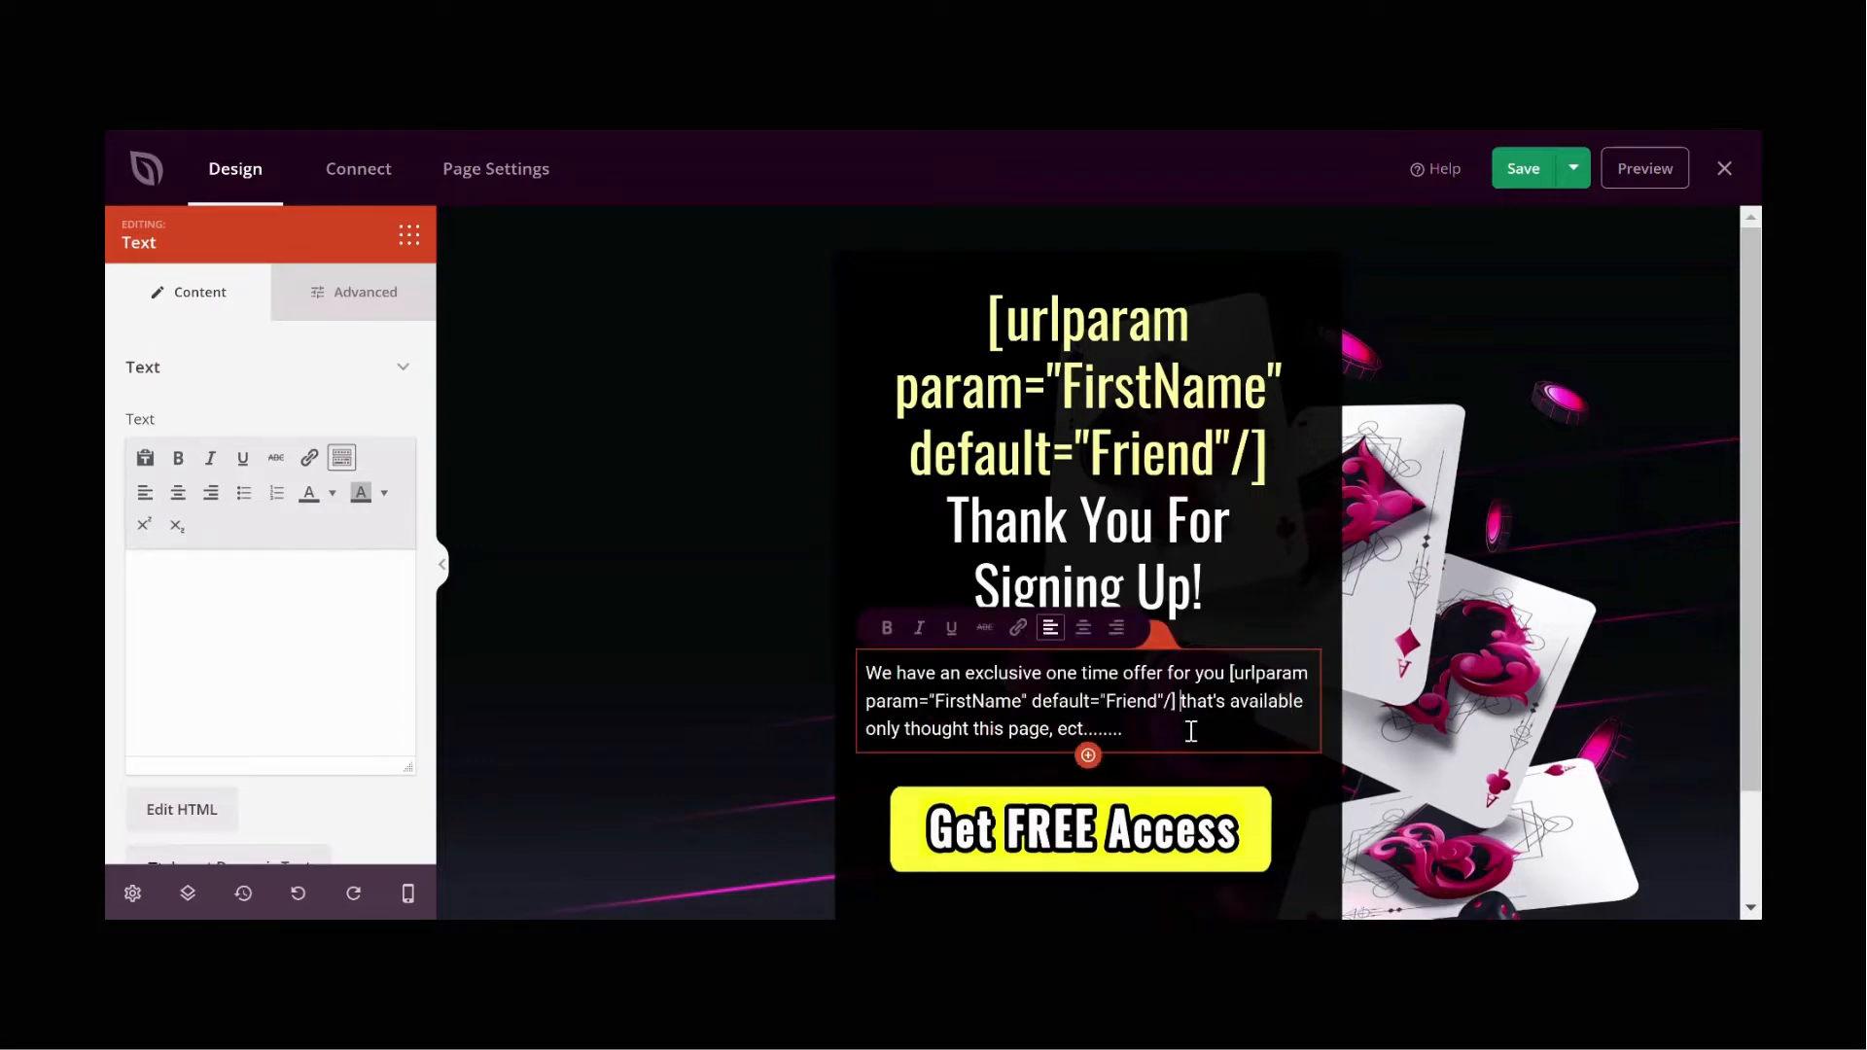
Step: Color the paragraph's shortcode yellow and save the page
left_click_drag(355, 655, 268, 638)
left_click(185, 600)
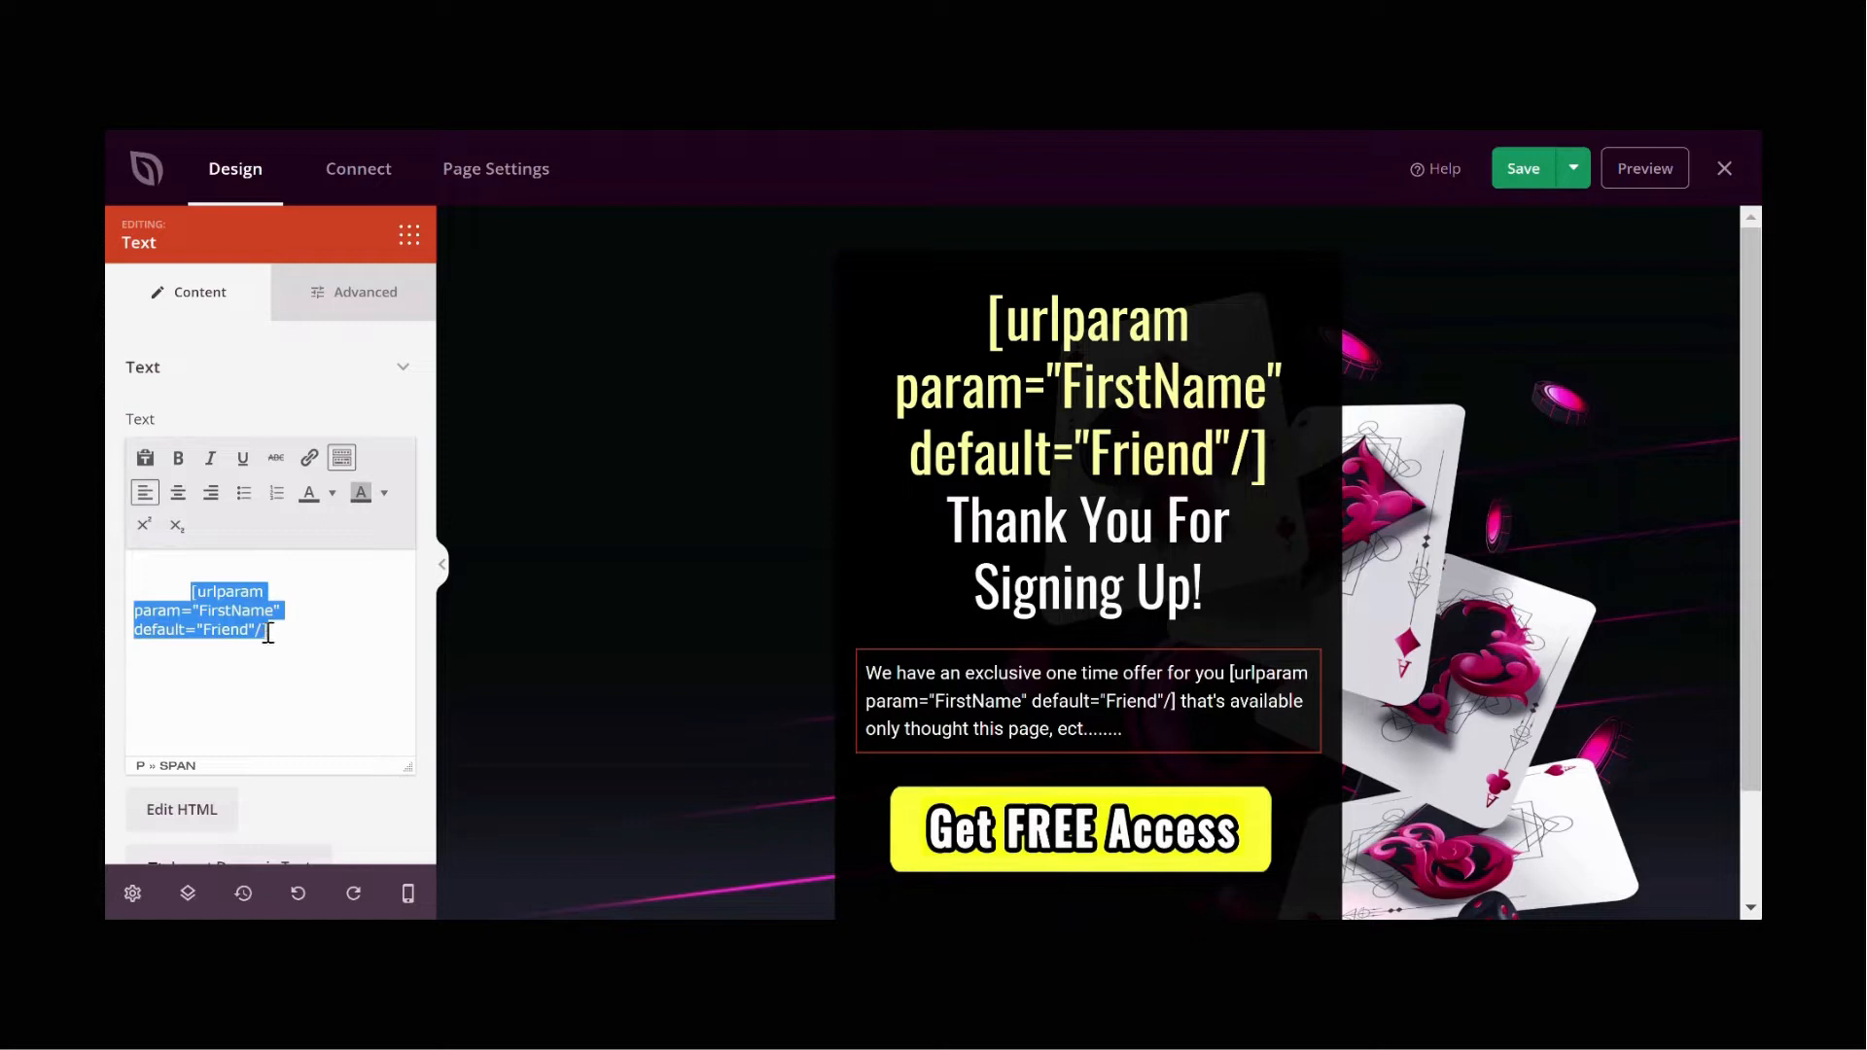
left_click(331, 493)
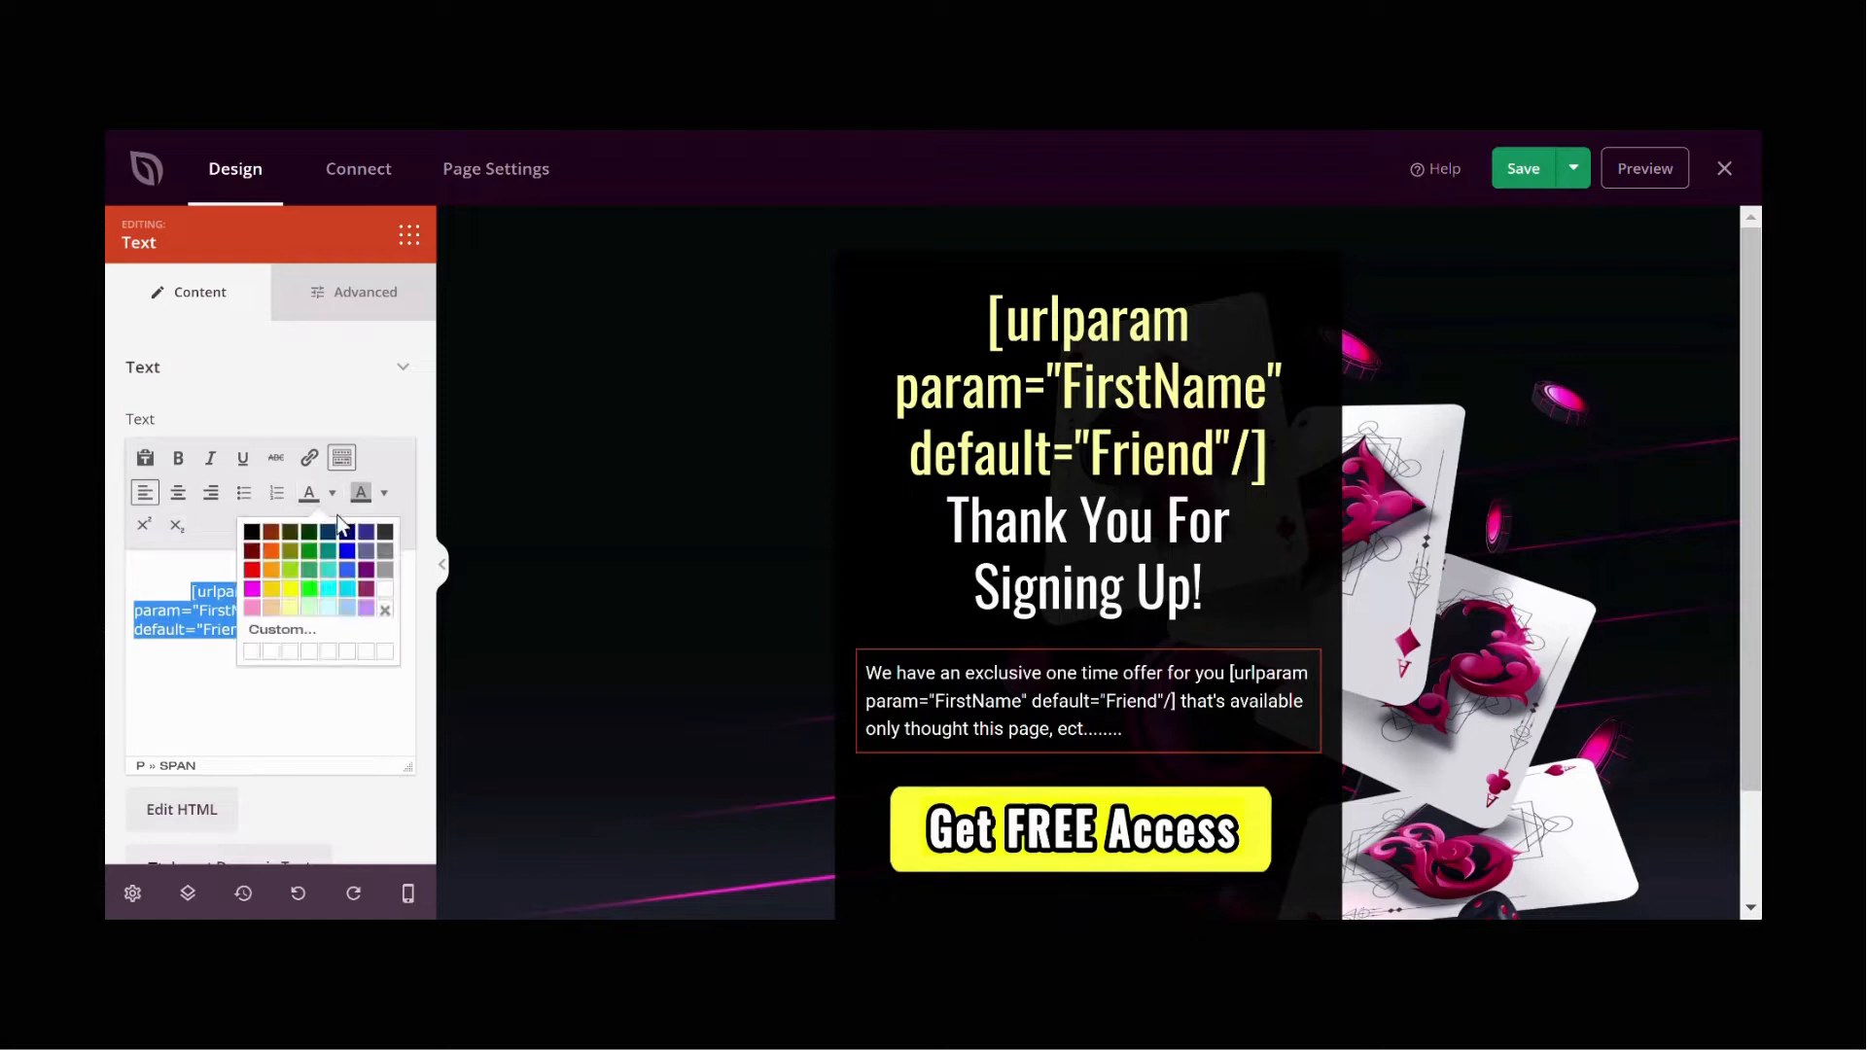
left_click(290, 608)
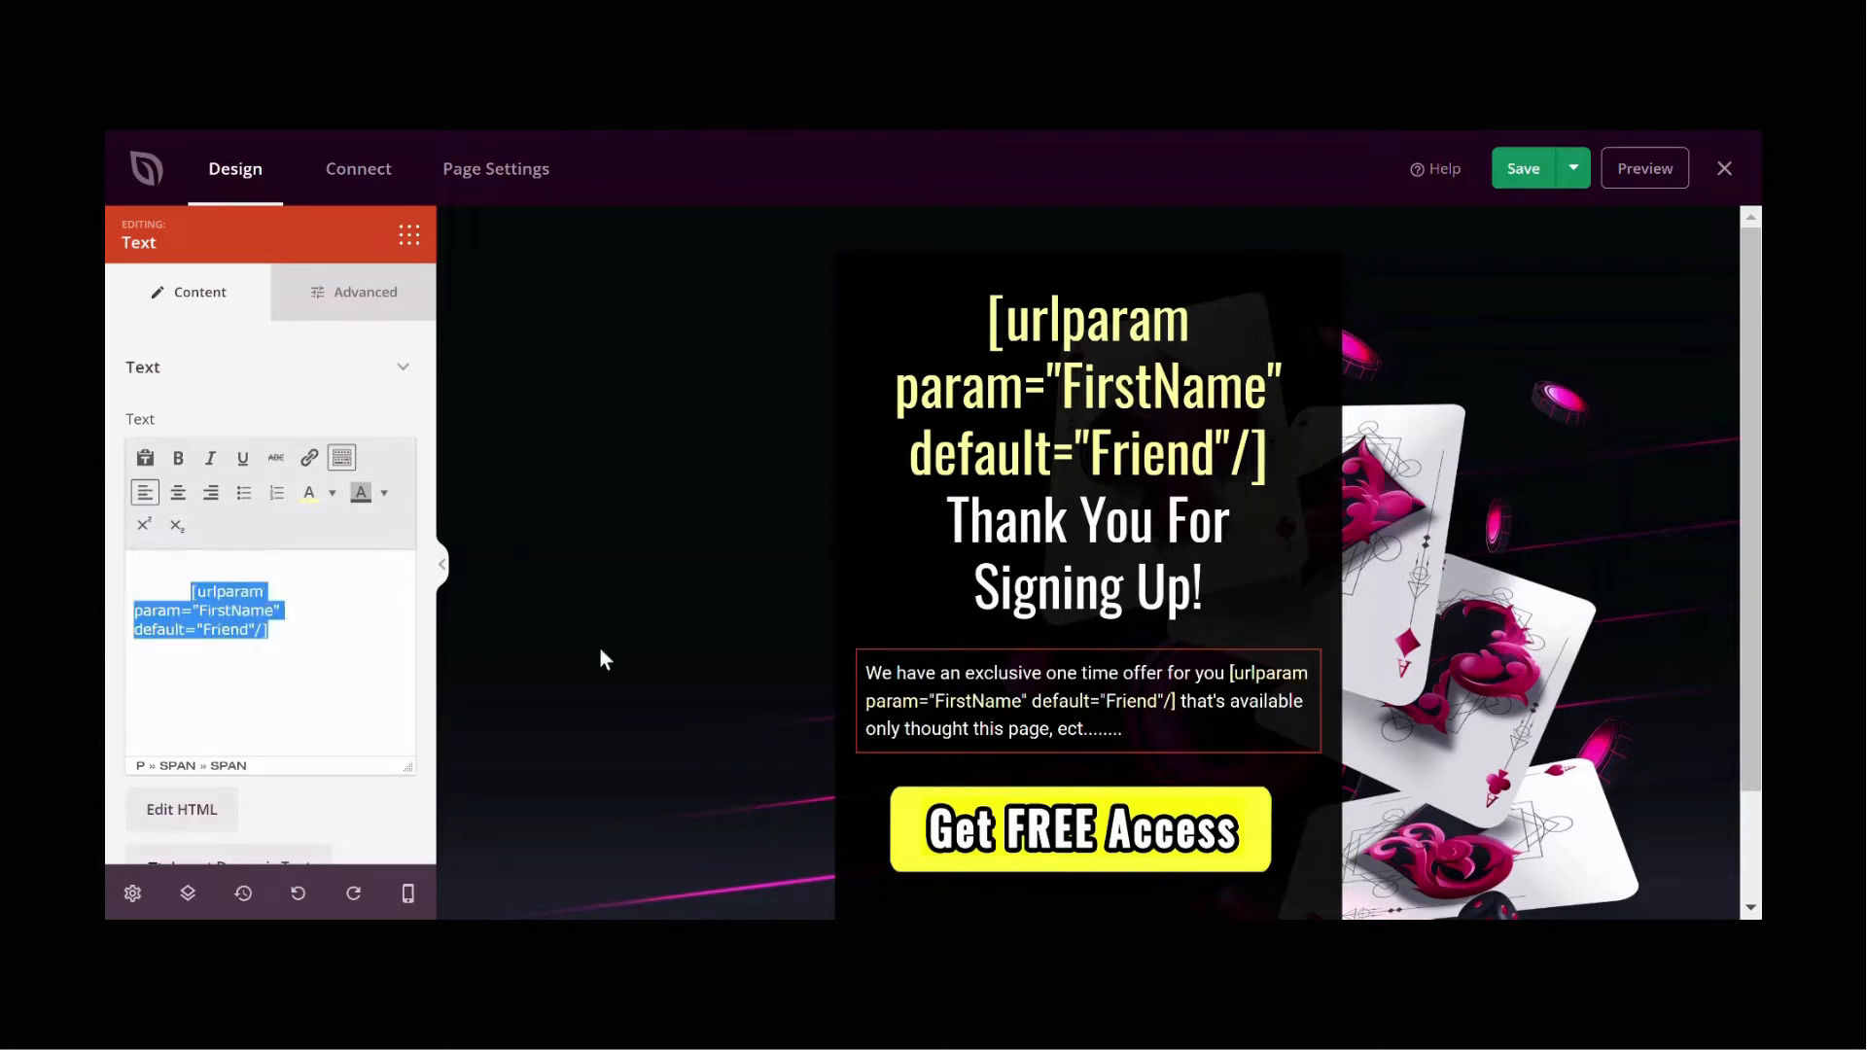
left_click(1543, 192)
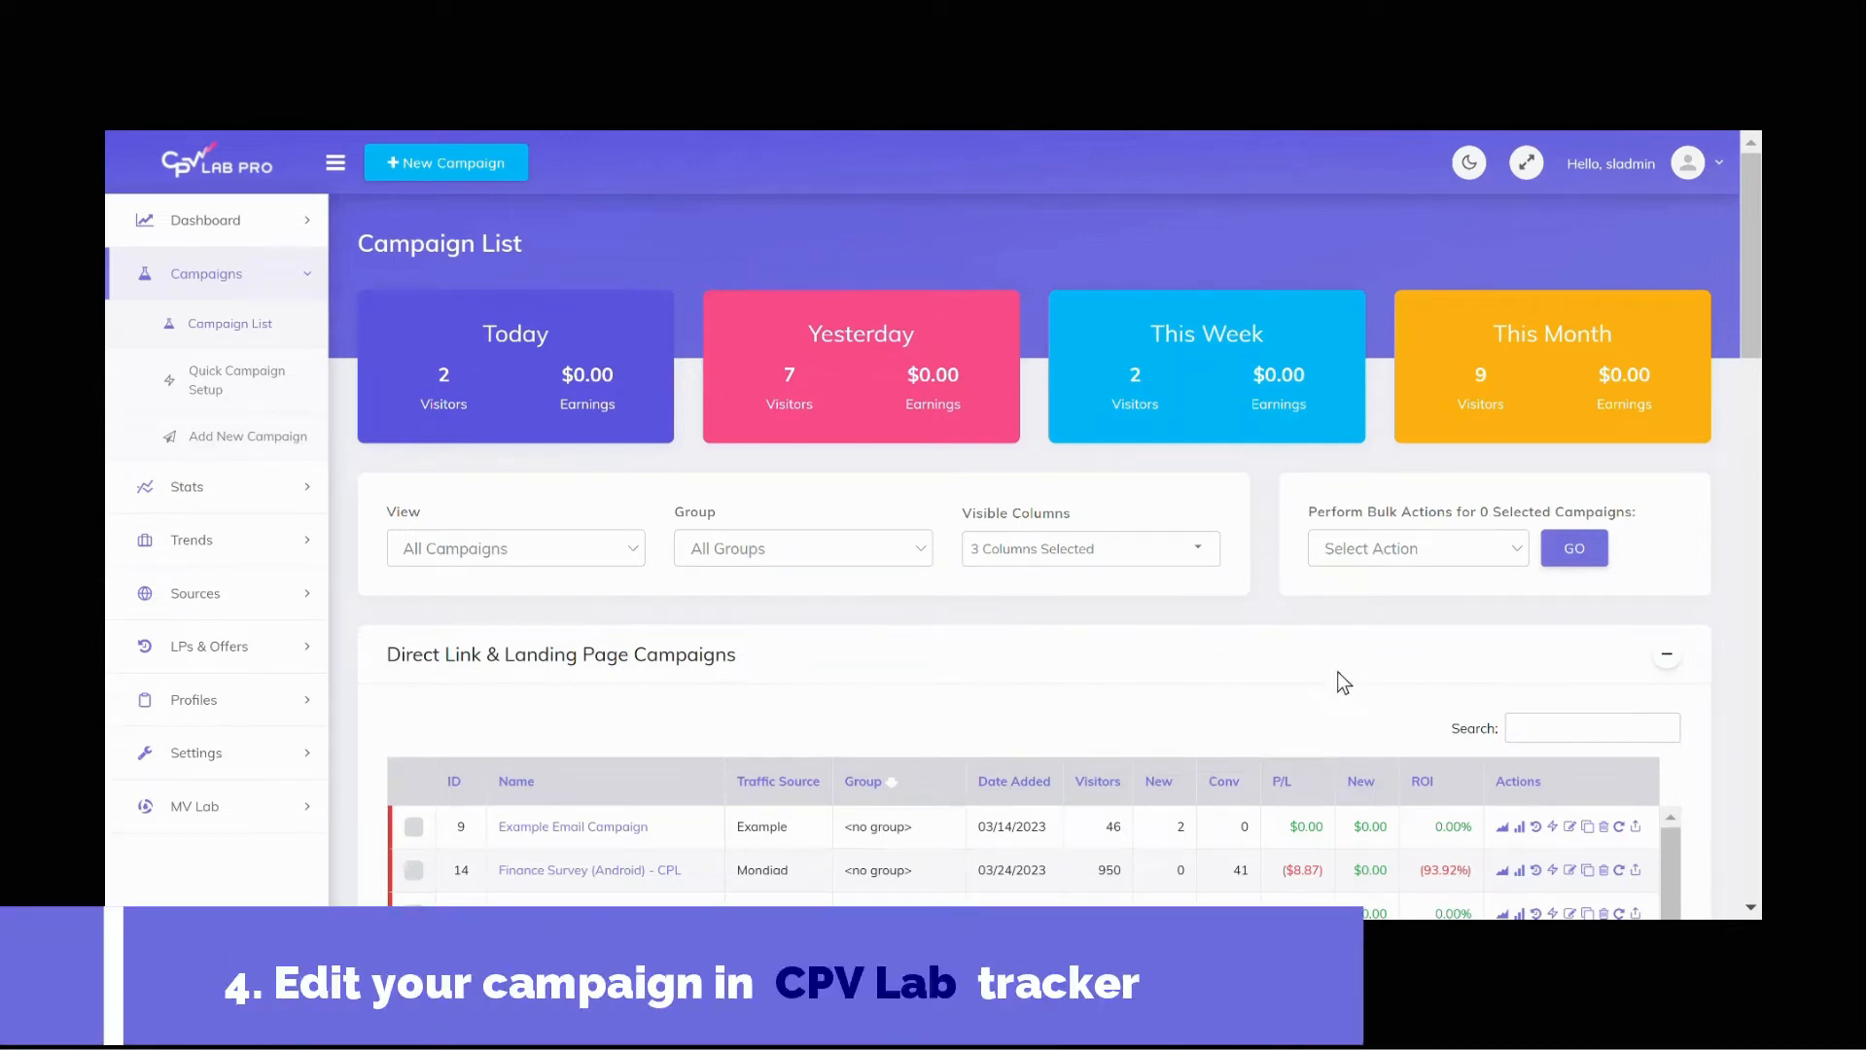
Step: Open the Example Email Campaign for editing and name its Token 1 First Name
left_click(1571, 827)
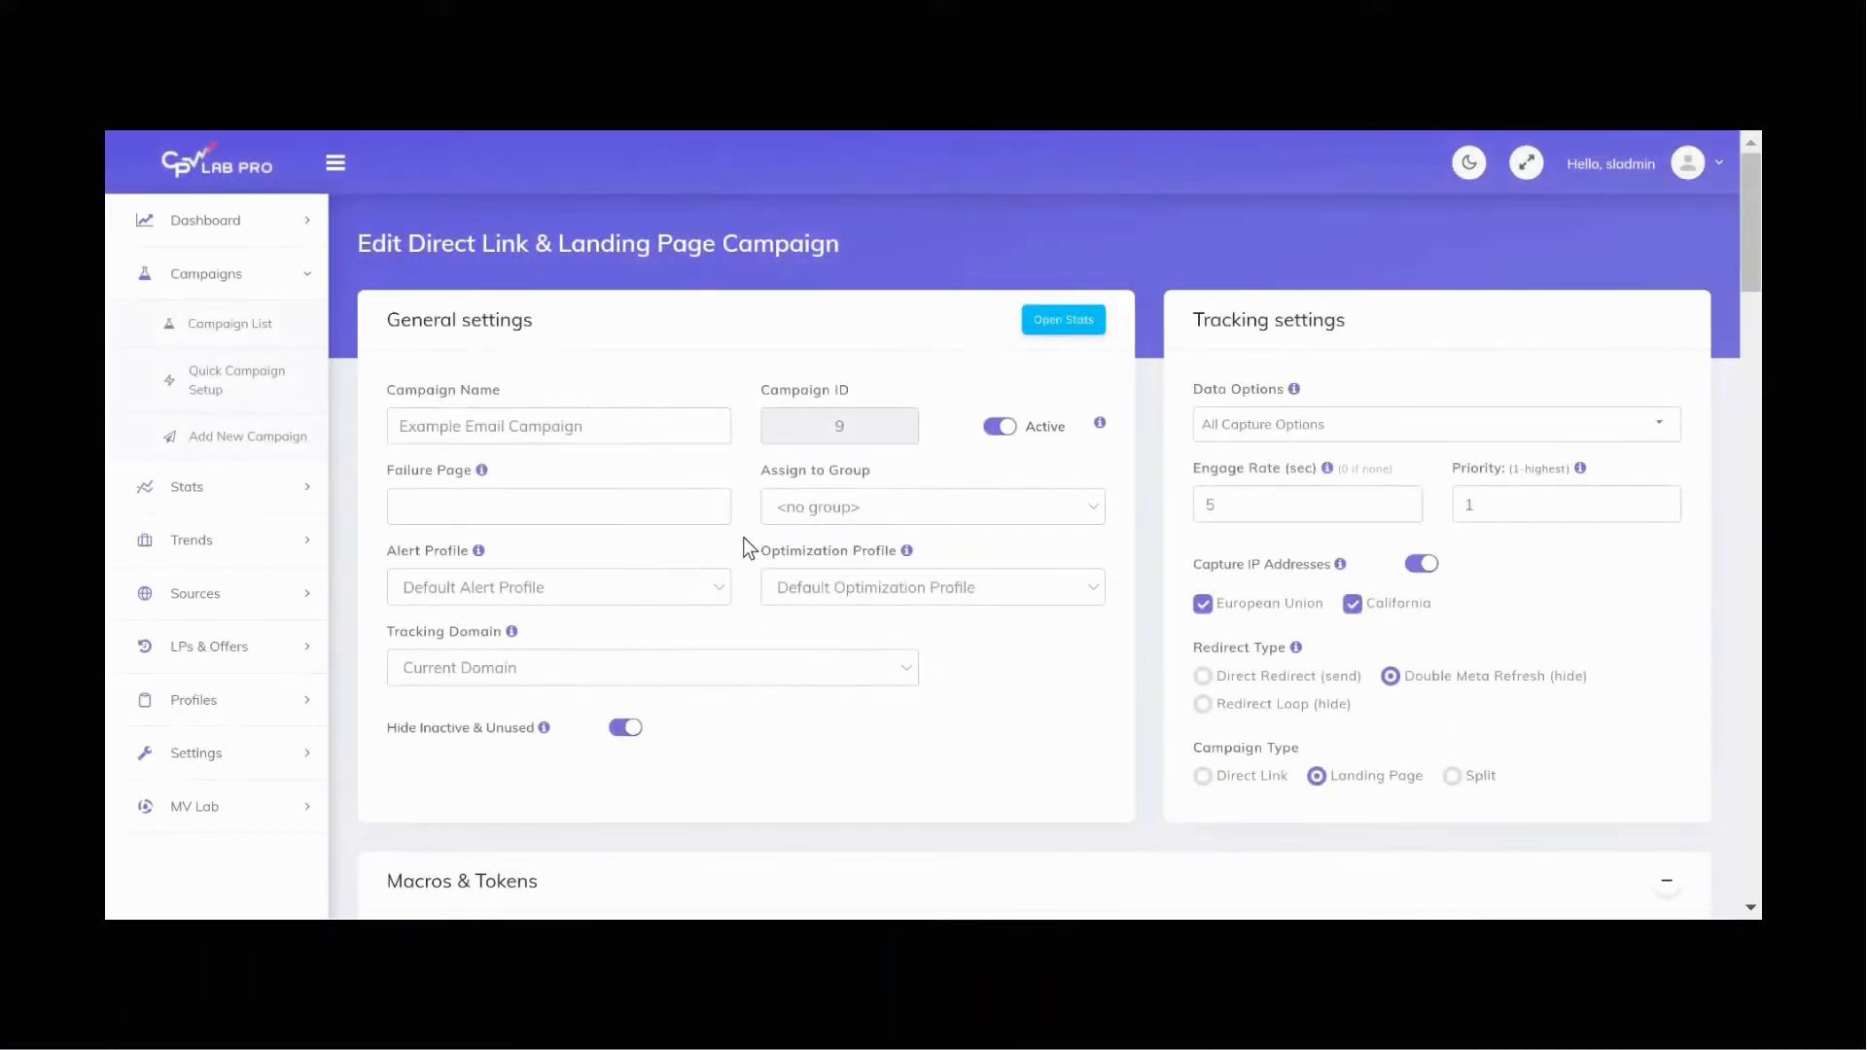
scroll(743, 541, "down", 5)
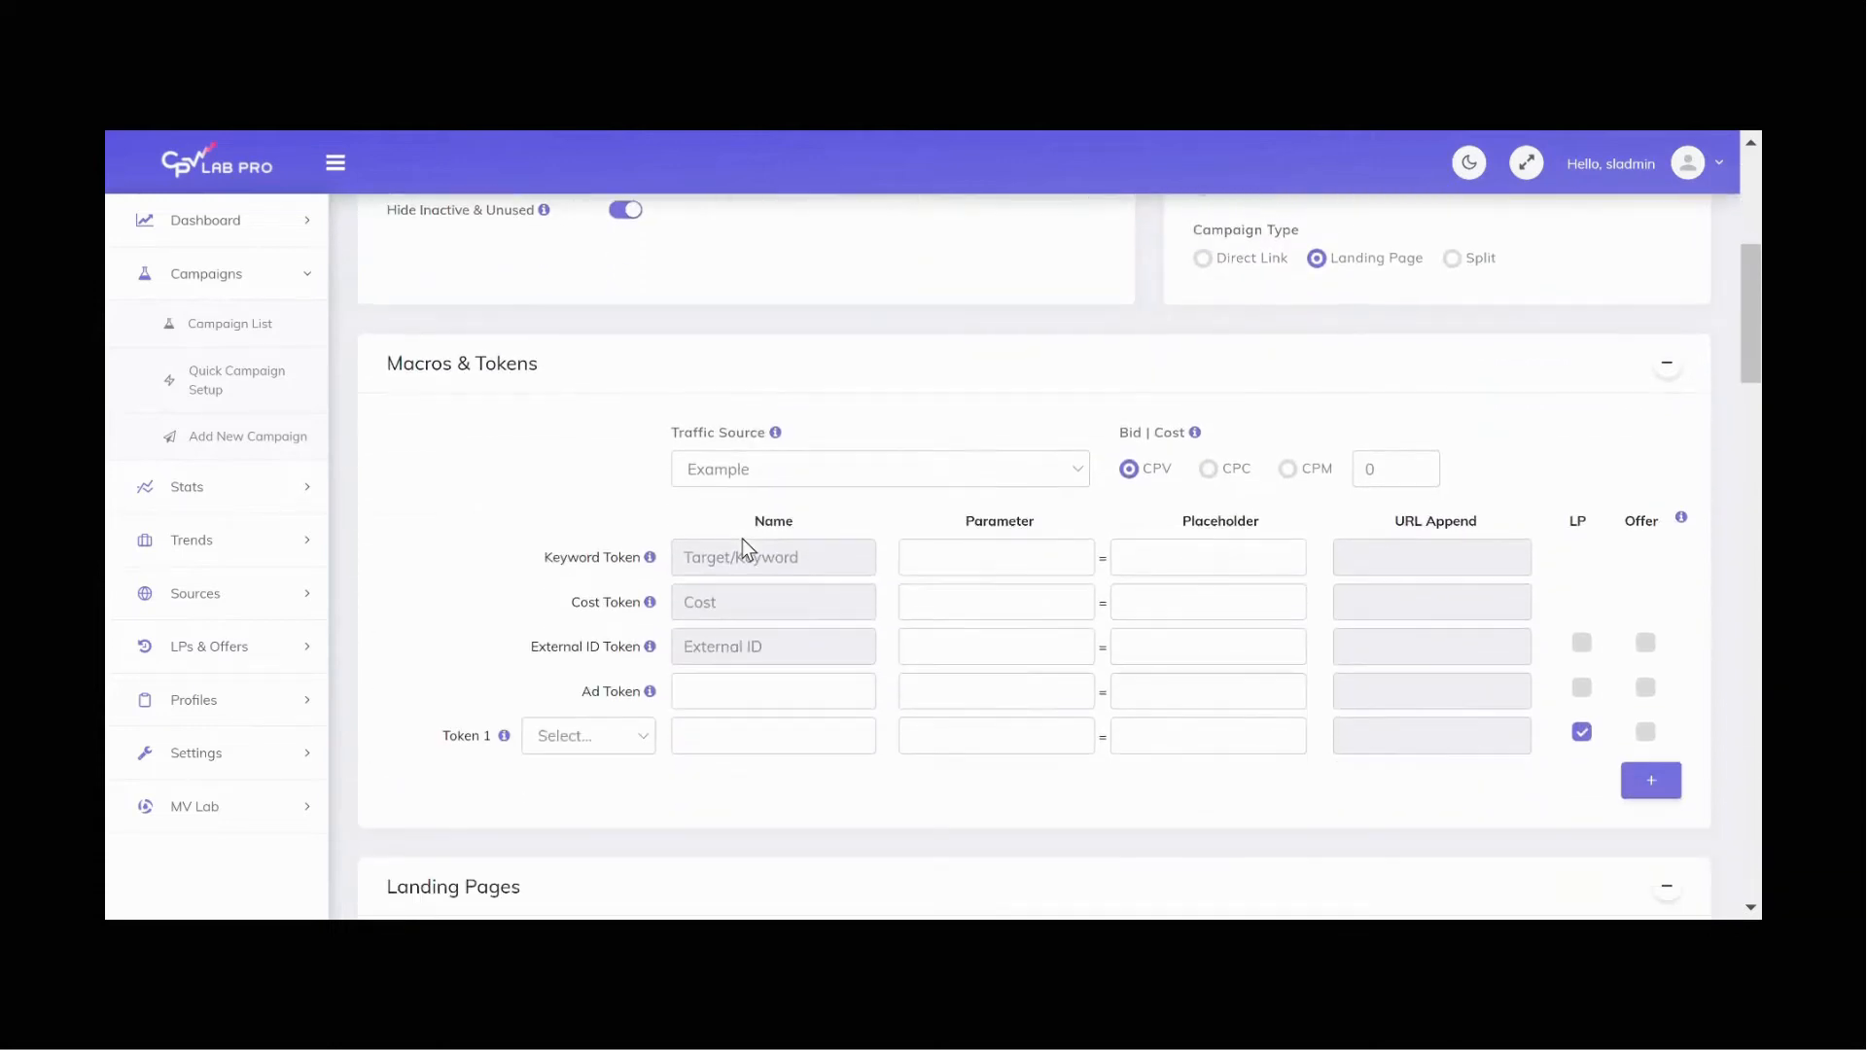
scroll(743, 539, "down", 1)
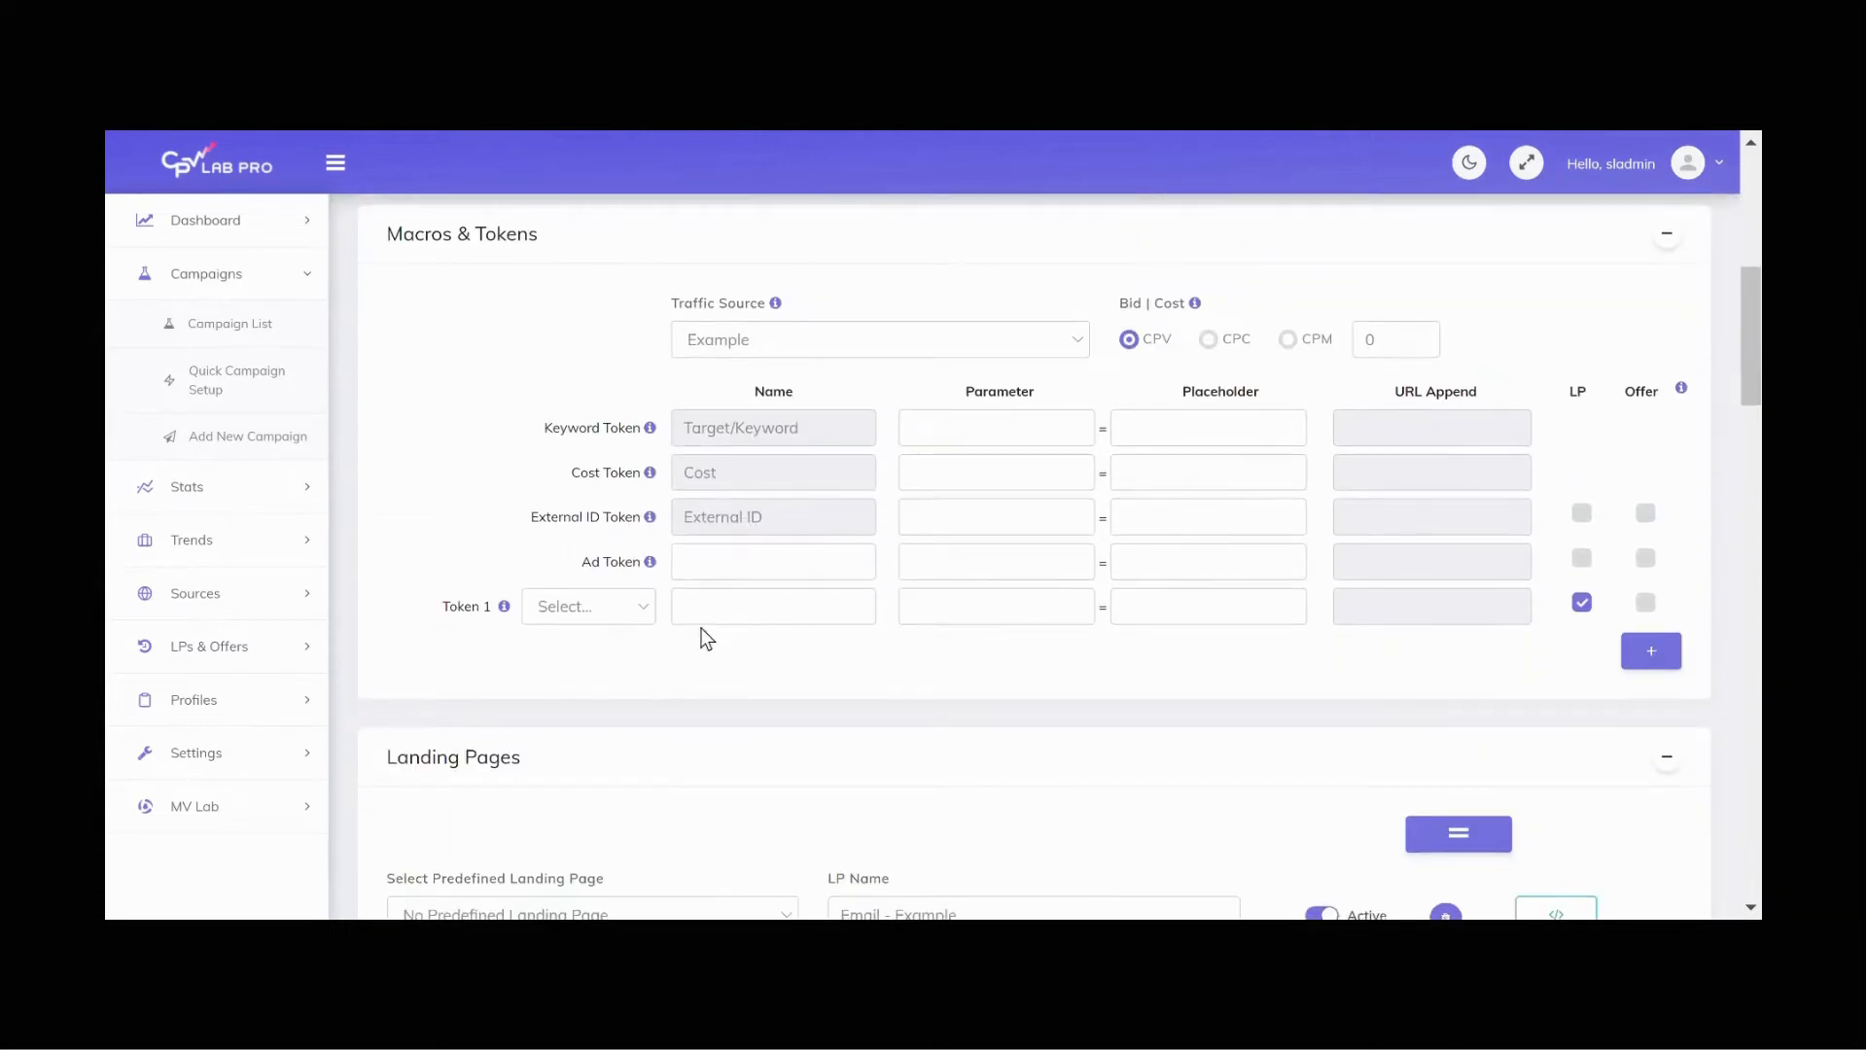
left_click(762, 611)
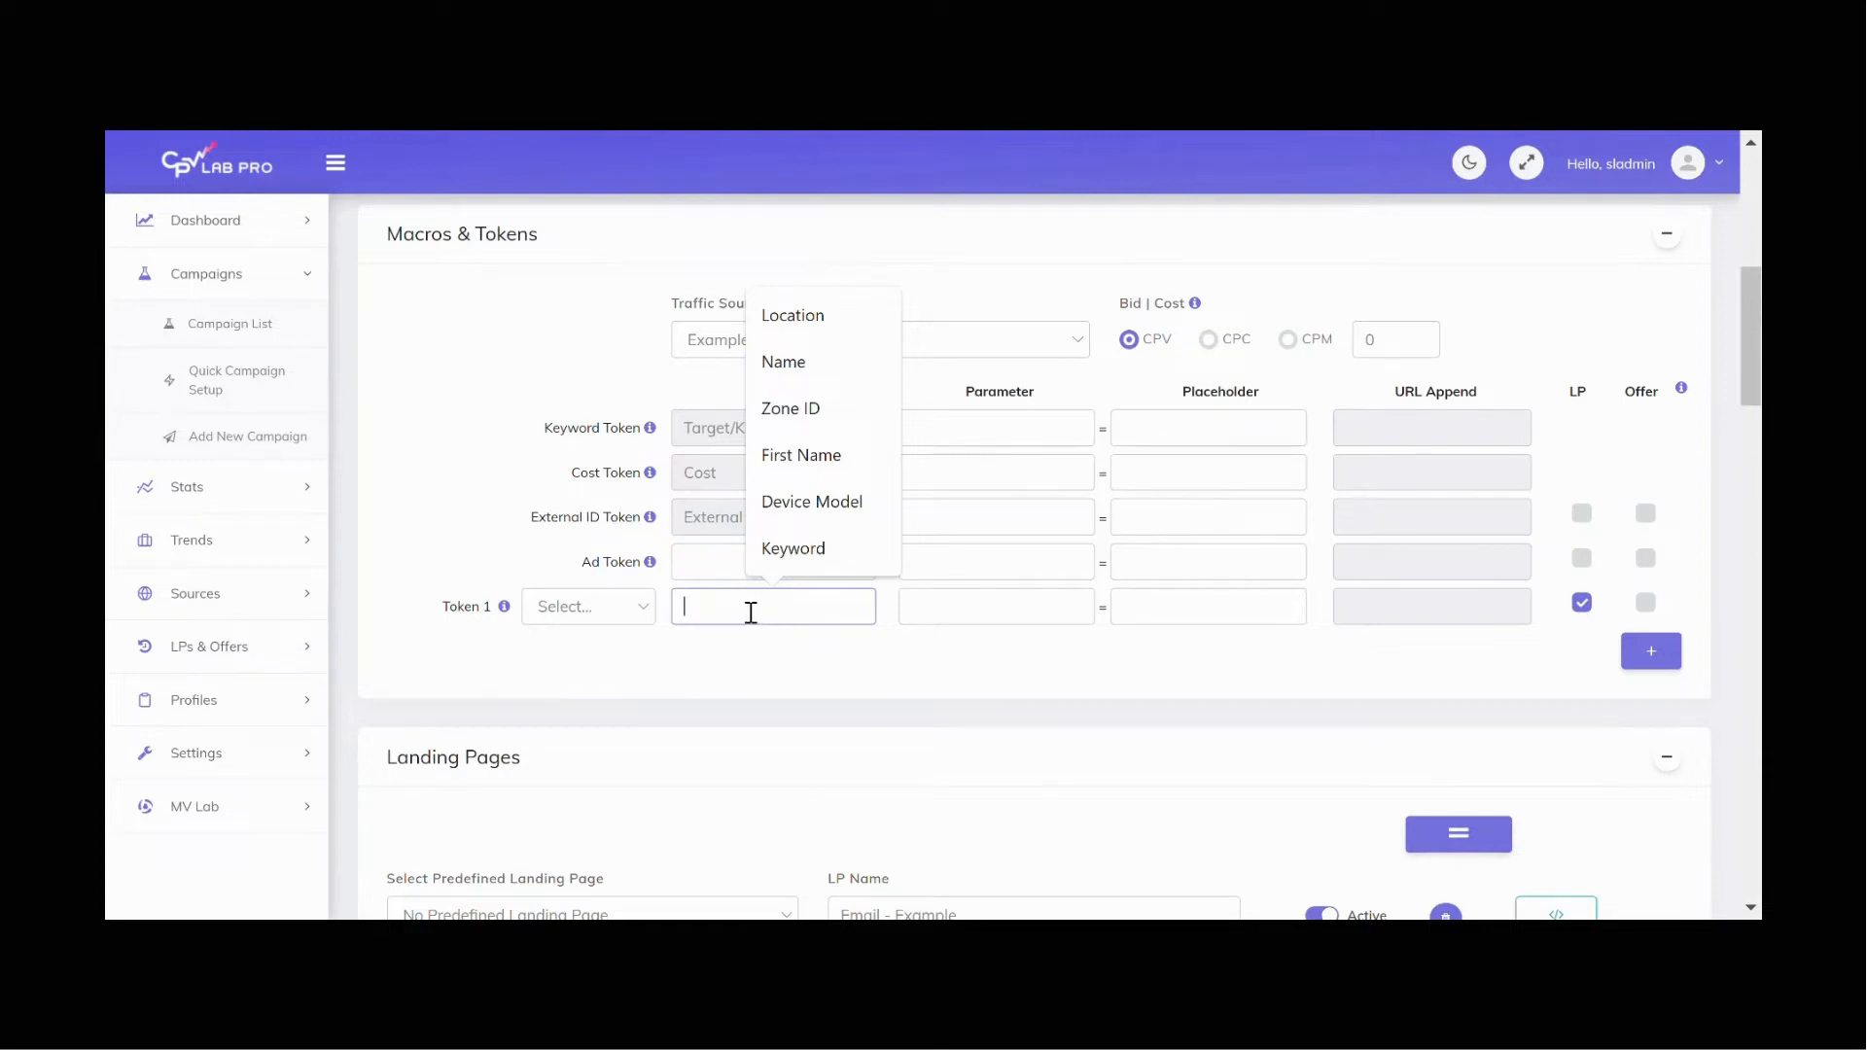
type("F")
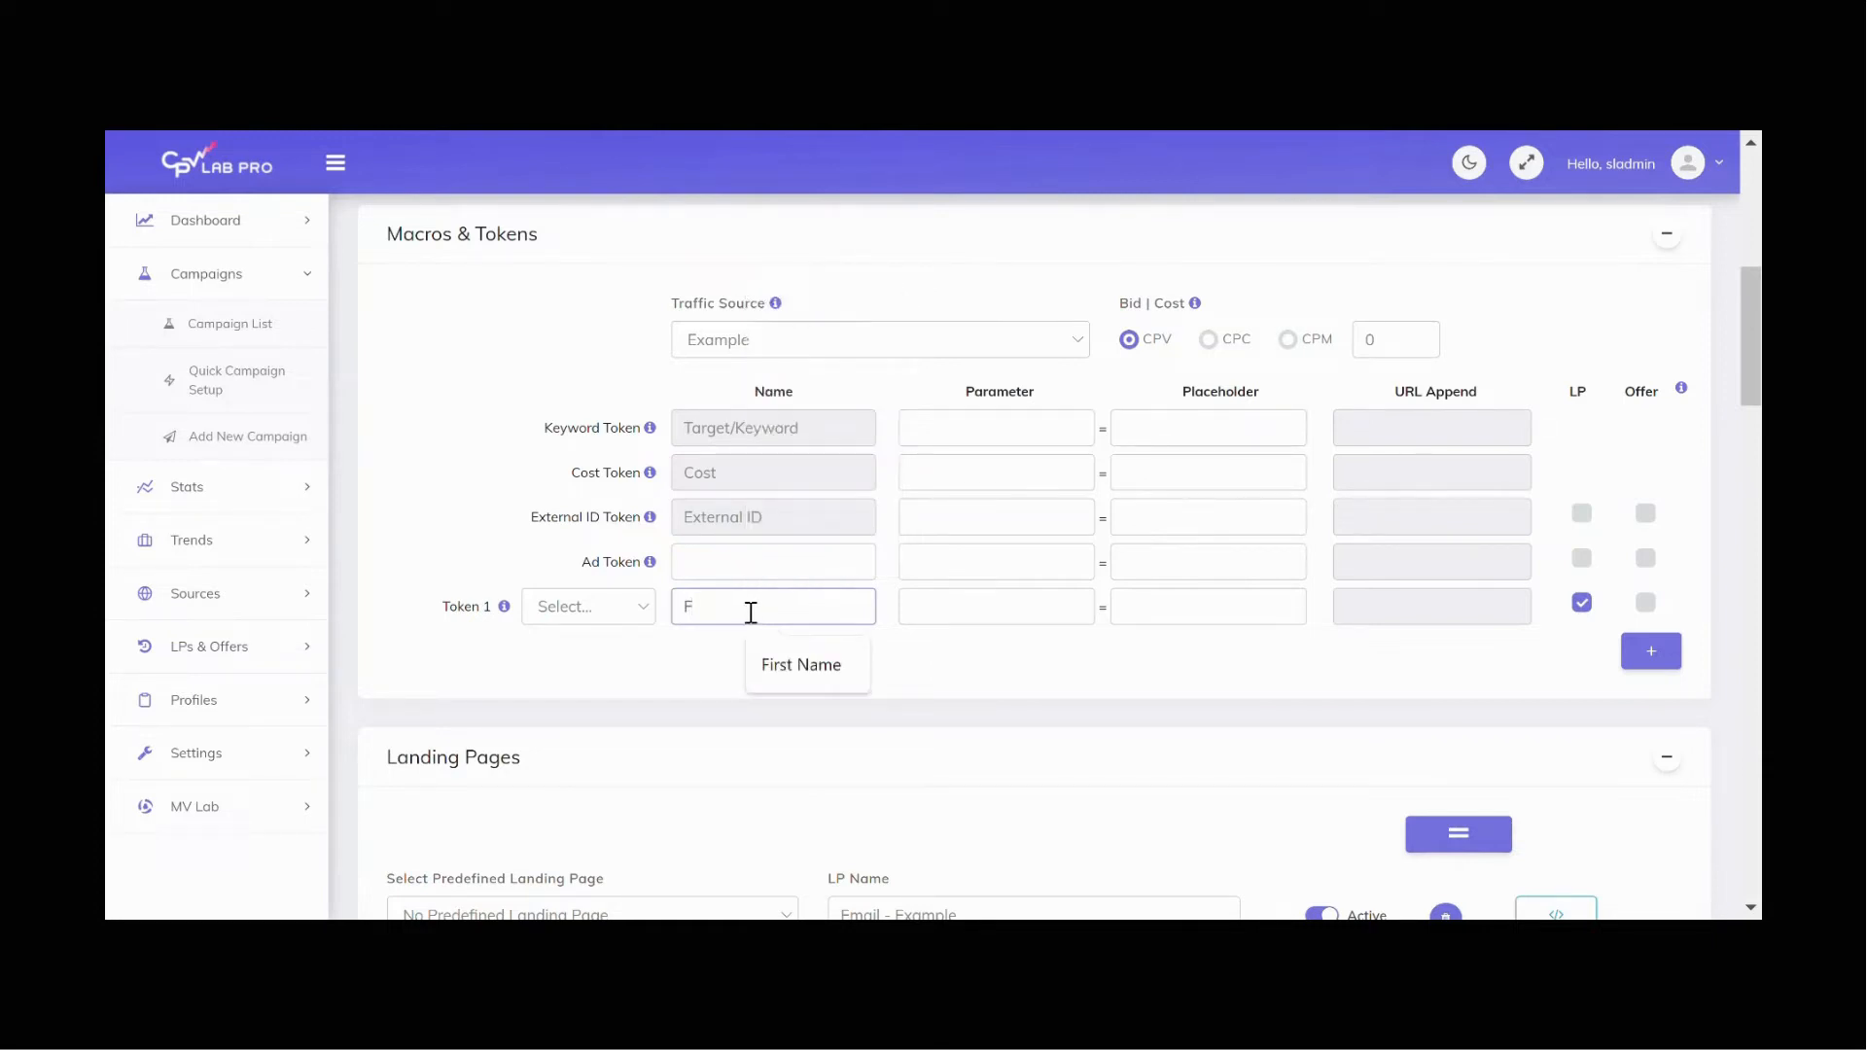
type("irst Name")
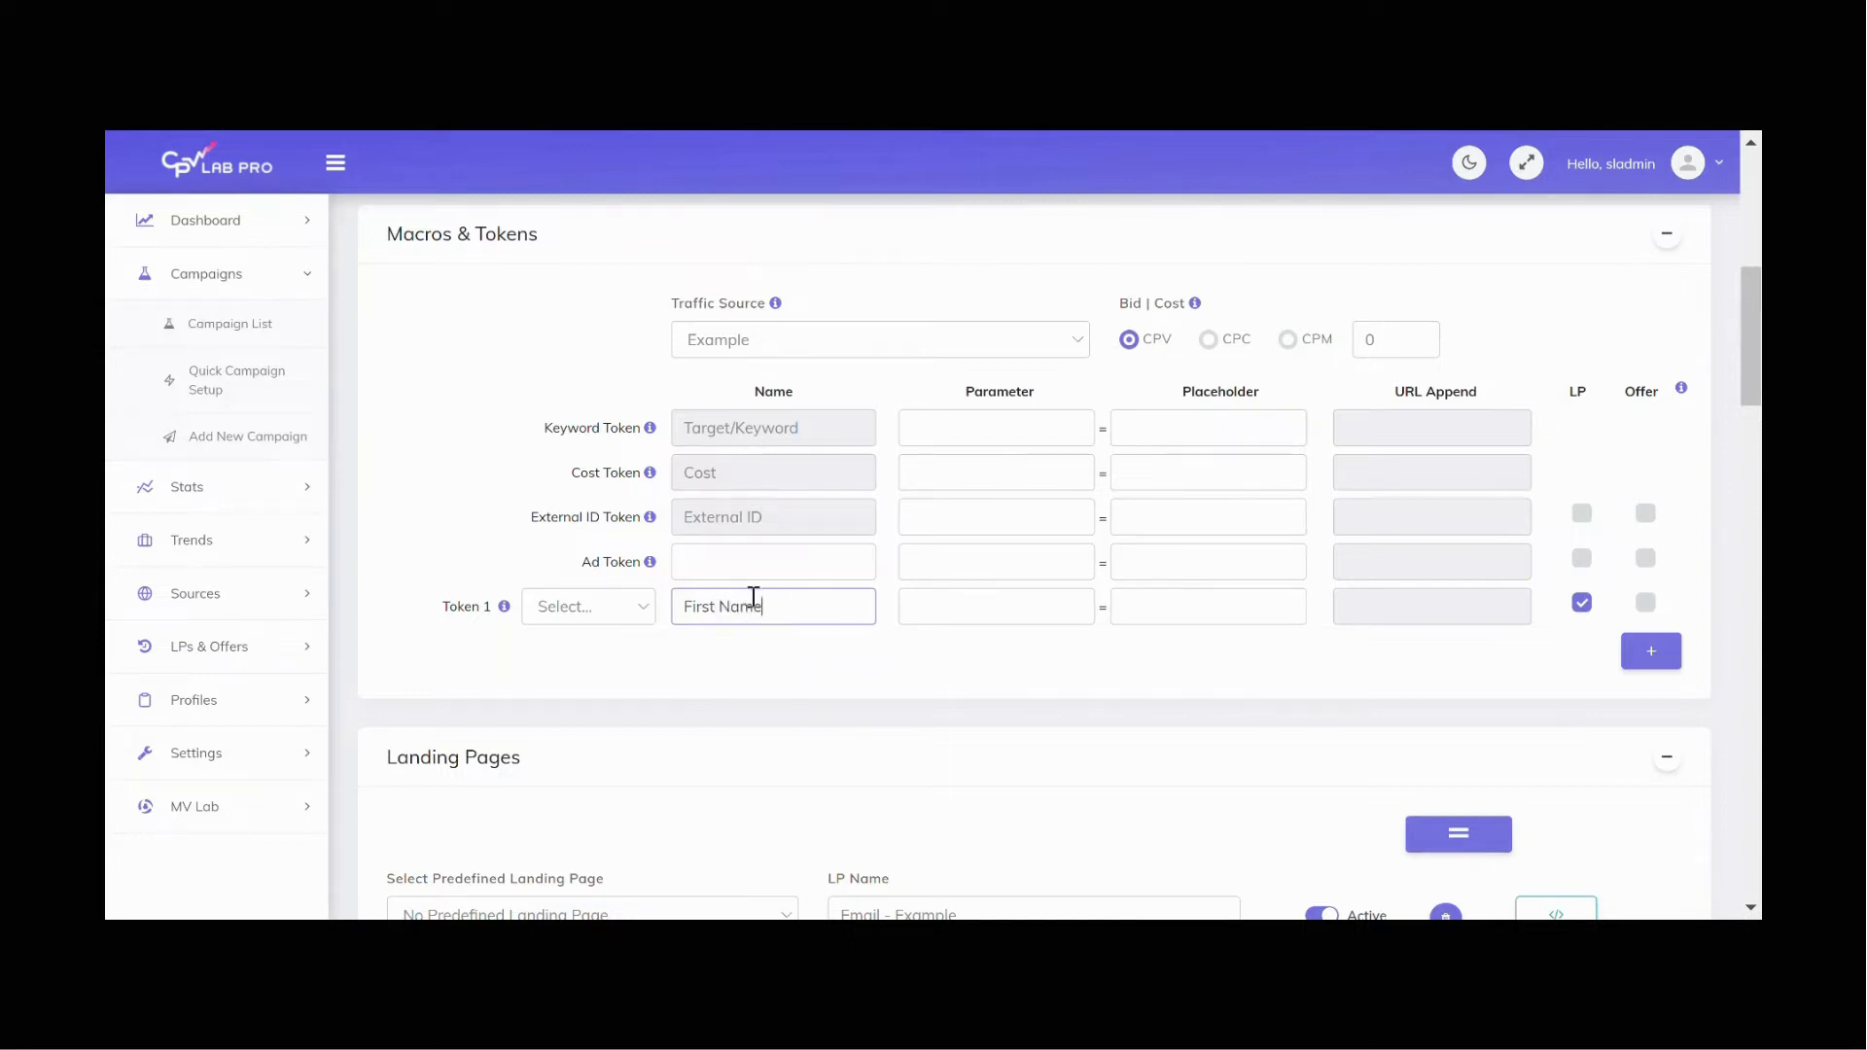
Step: Set Token 1's parameter to fn
left_click(954, 606)
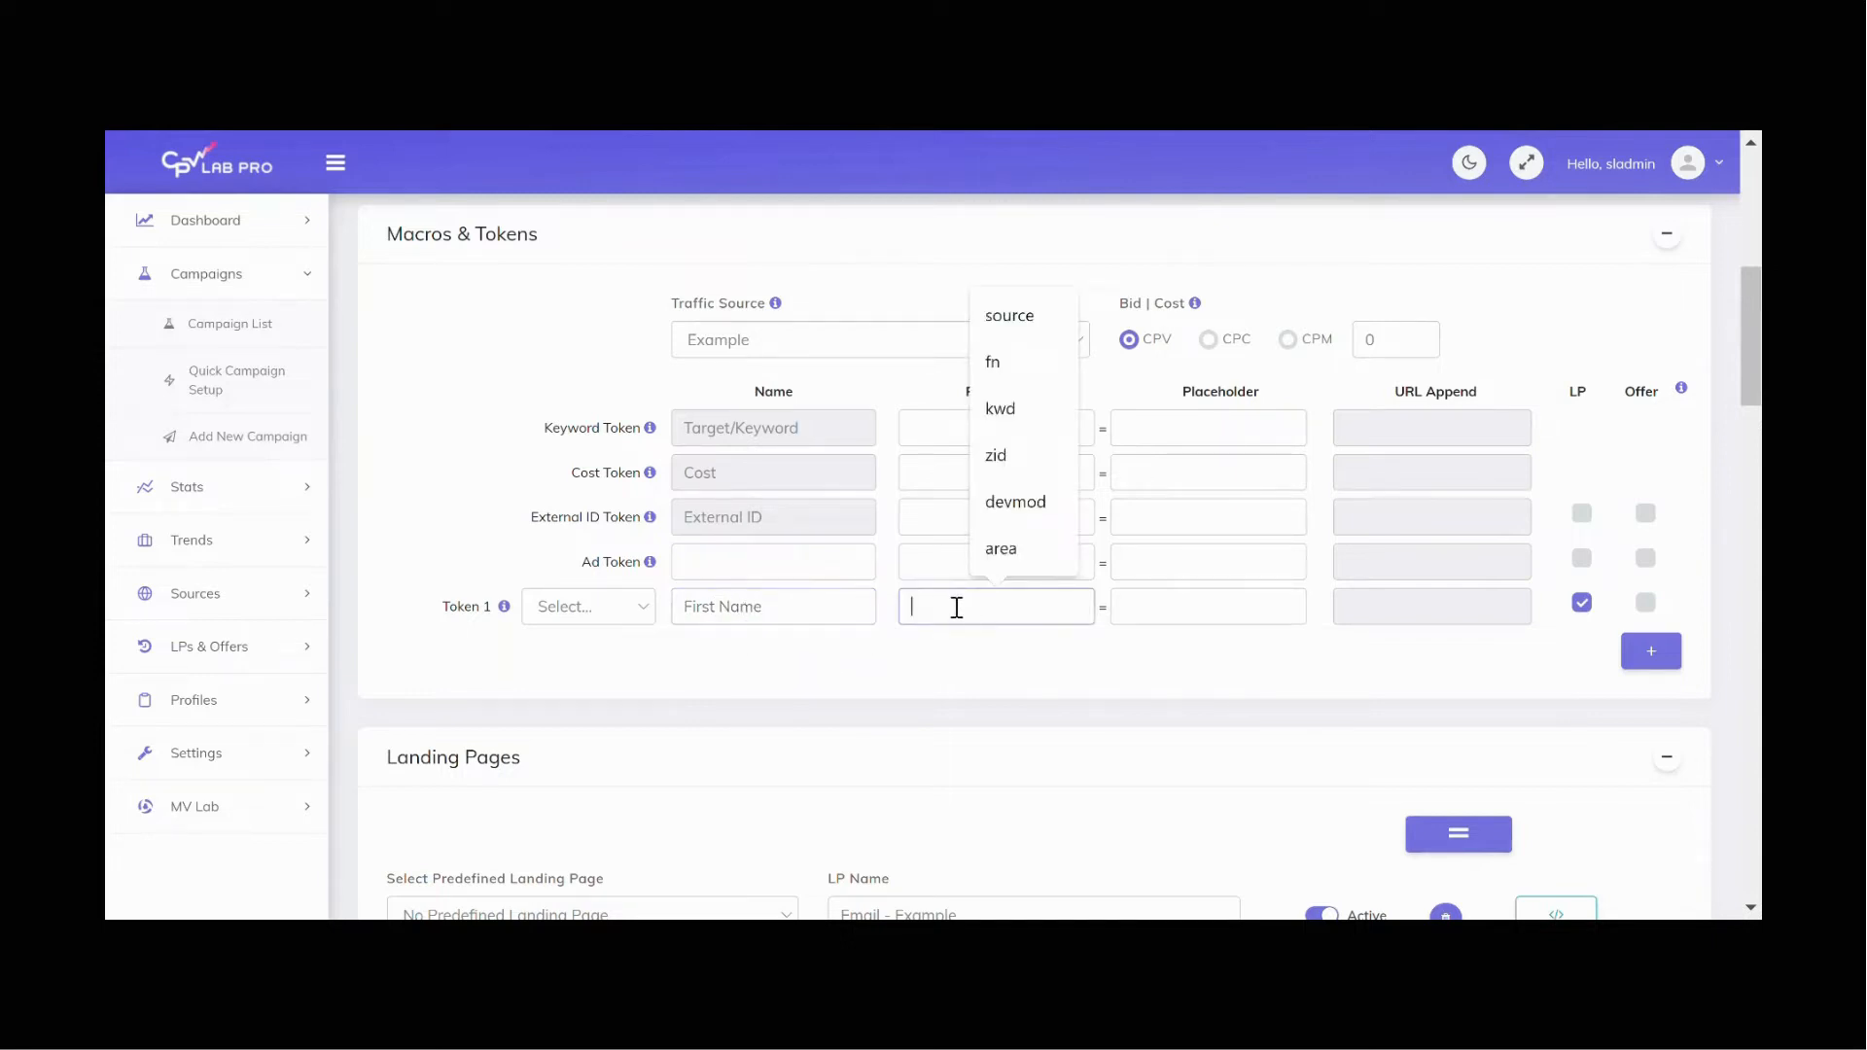
type("fn")
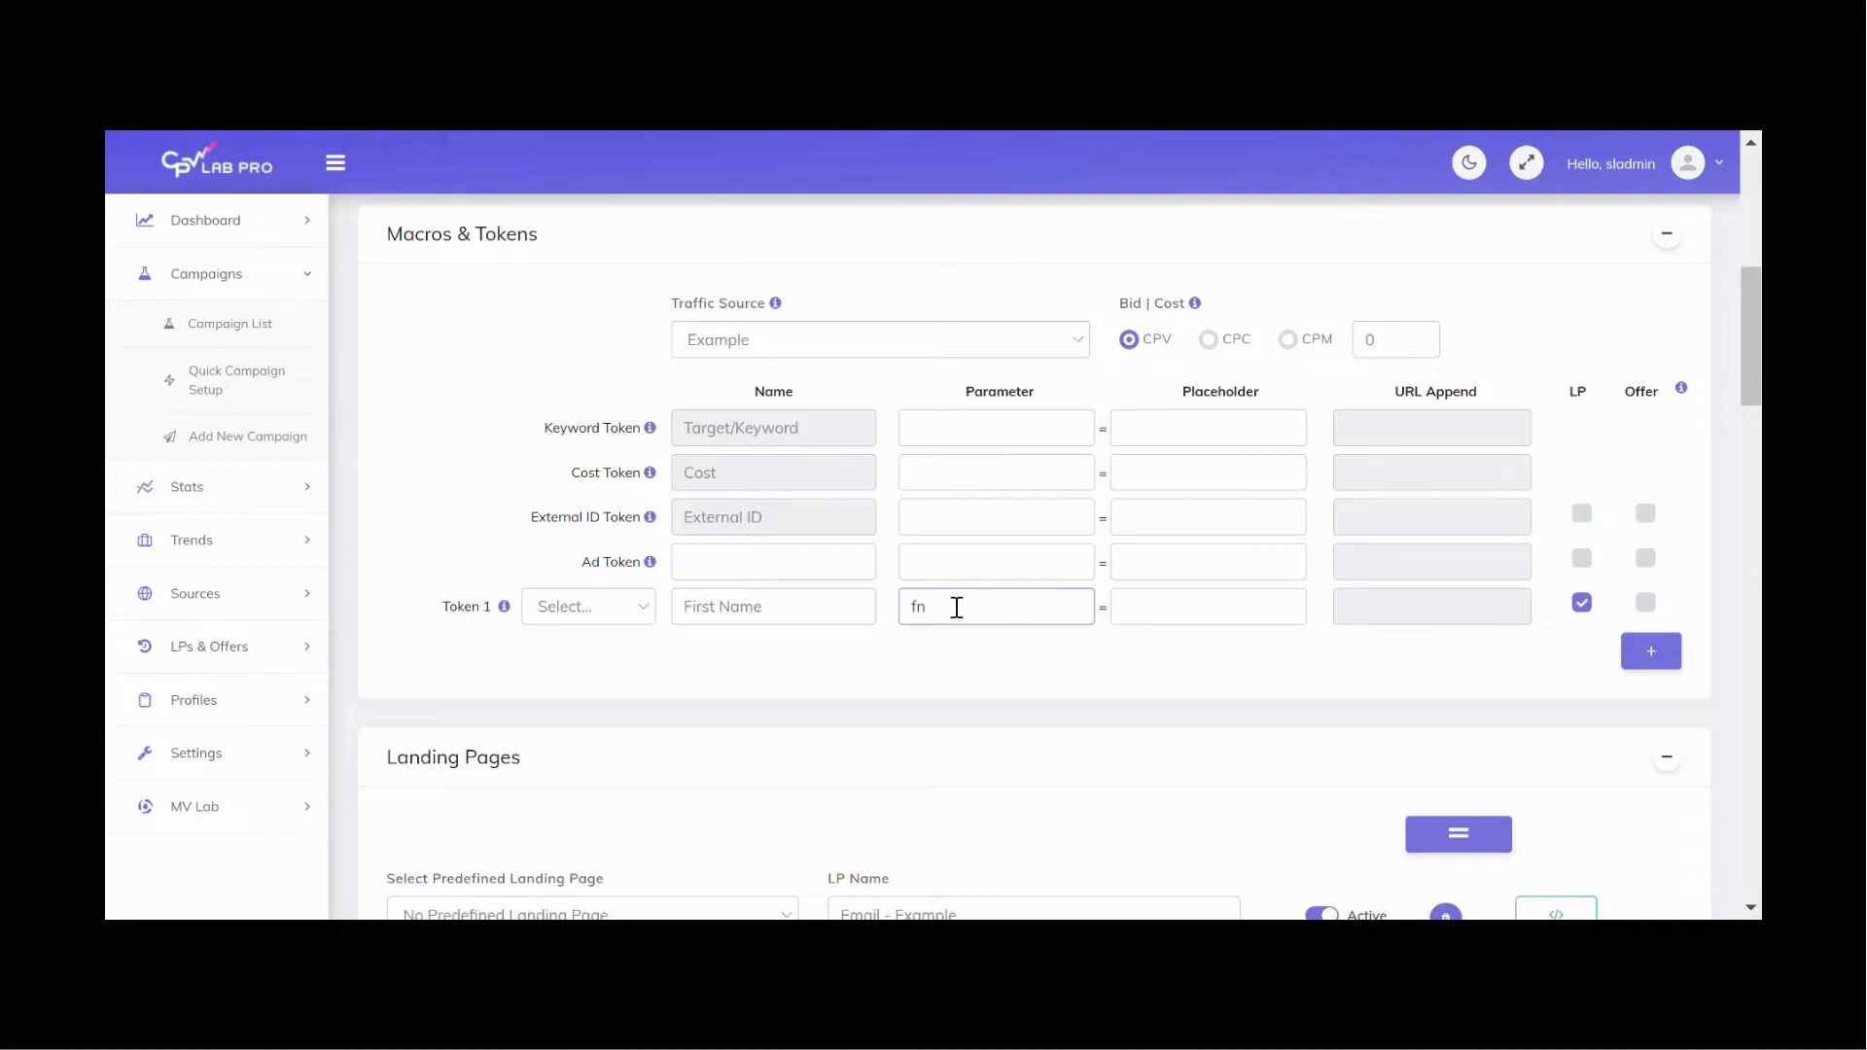
left_click(1213, 661)
Step: Copy the AWeber variable {{ subscriber.first_name }} and paste it as Token 1's placeholder
key("ctrl+Tab")
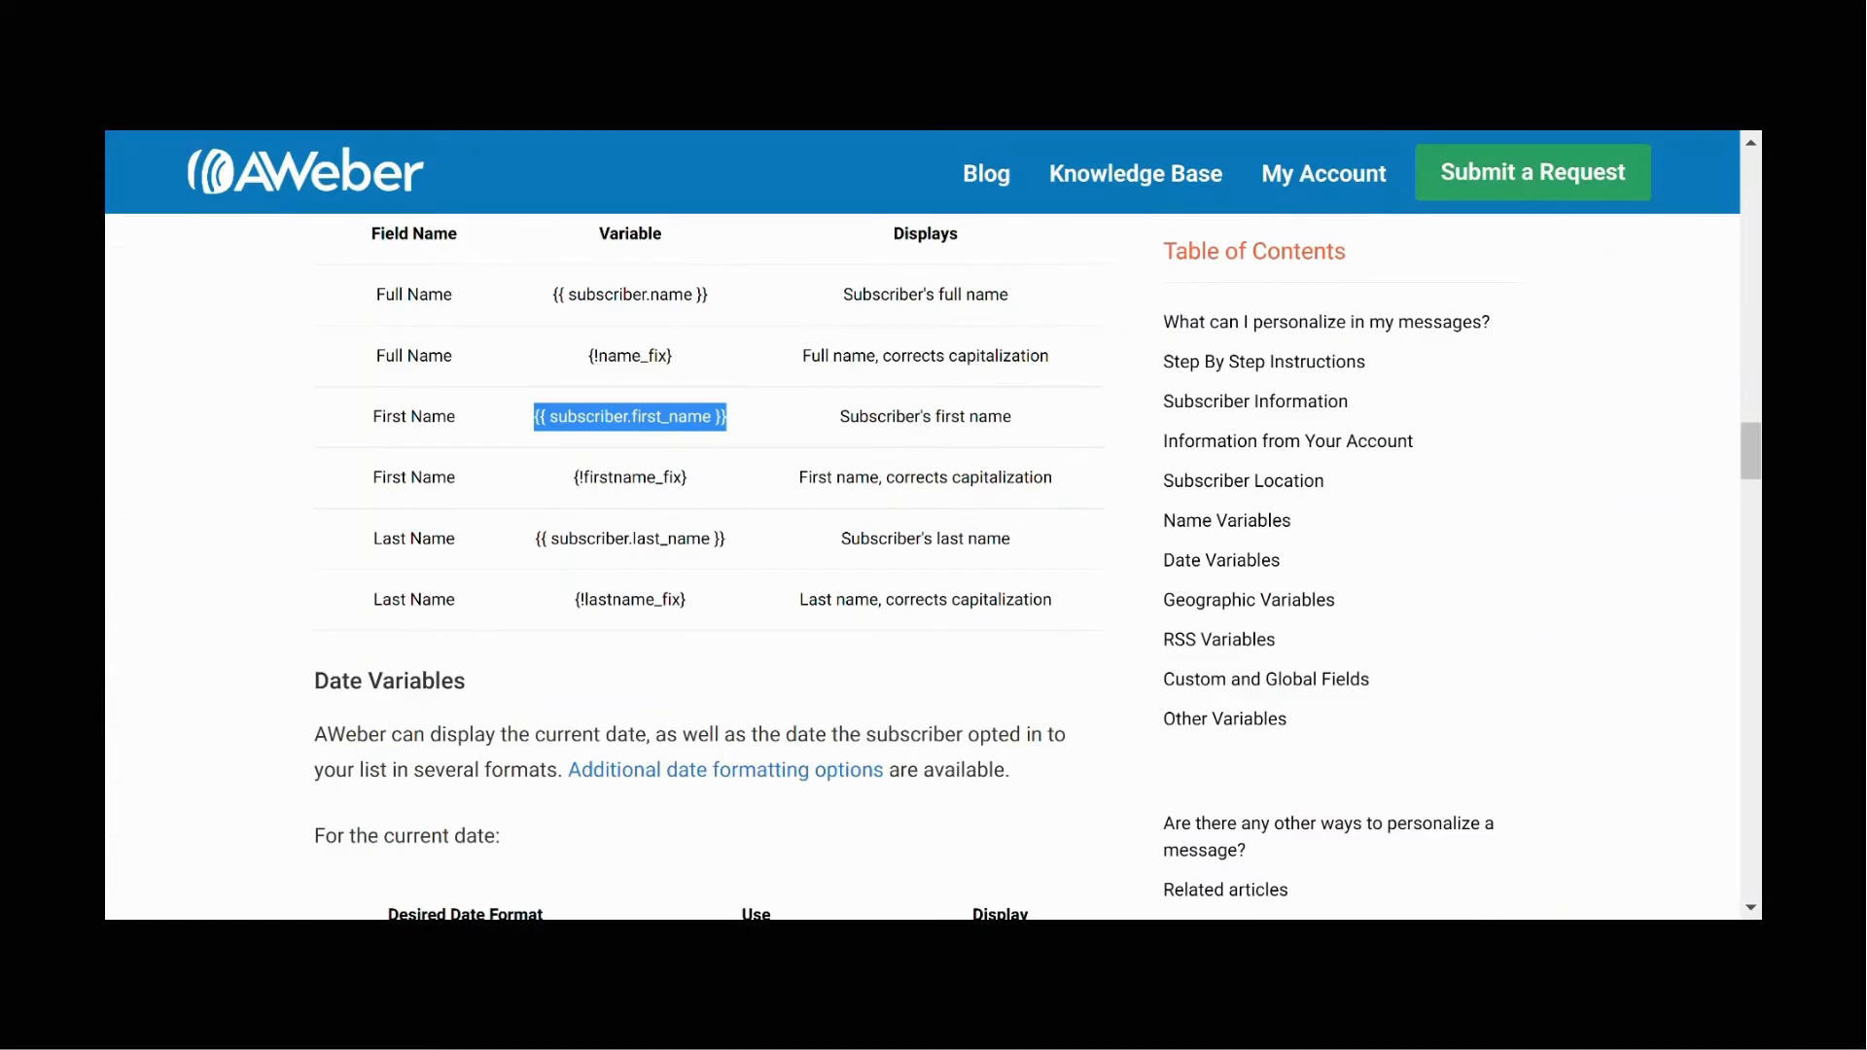
right_click(682, 416)
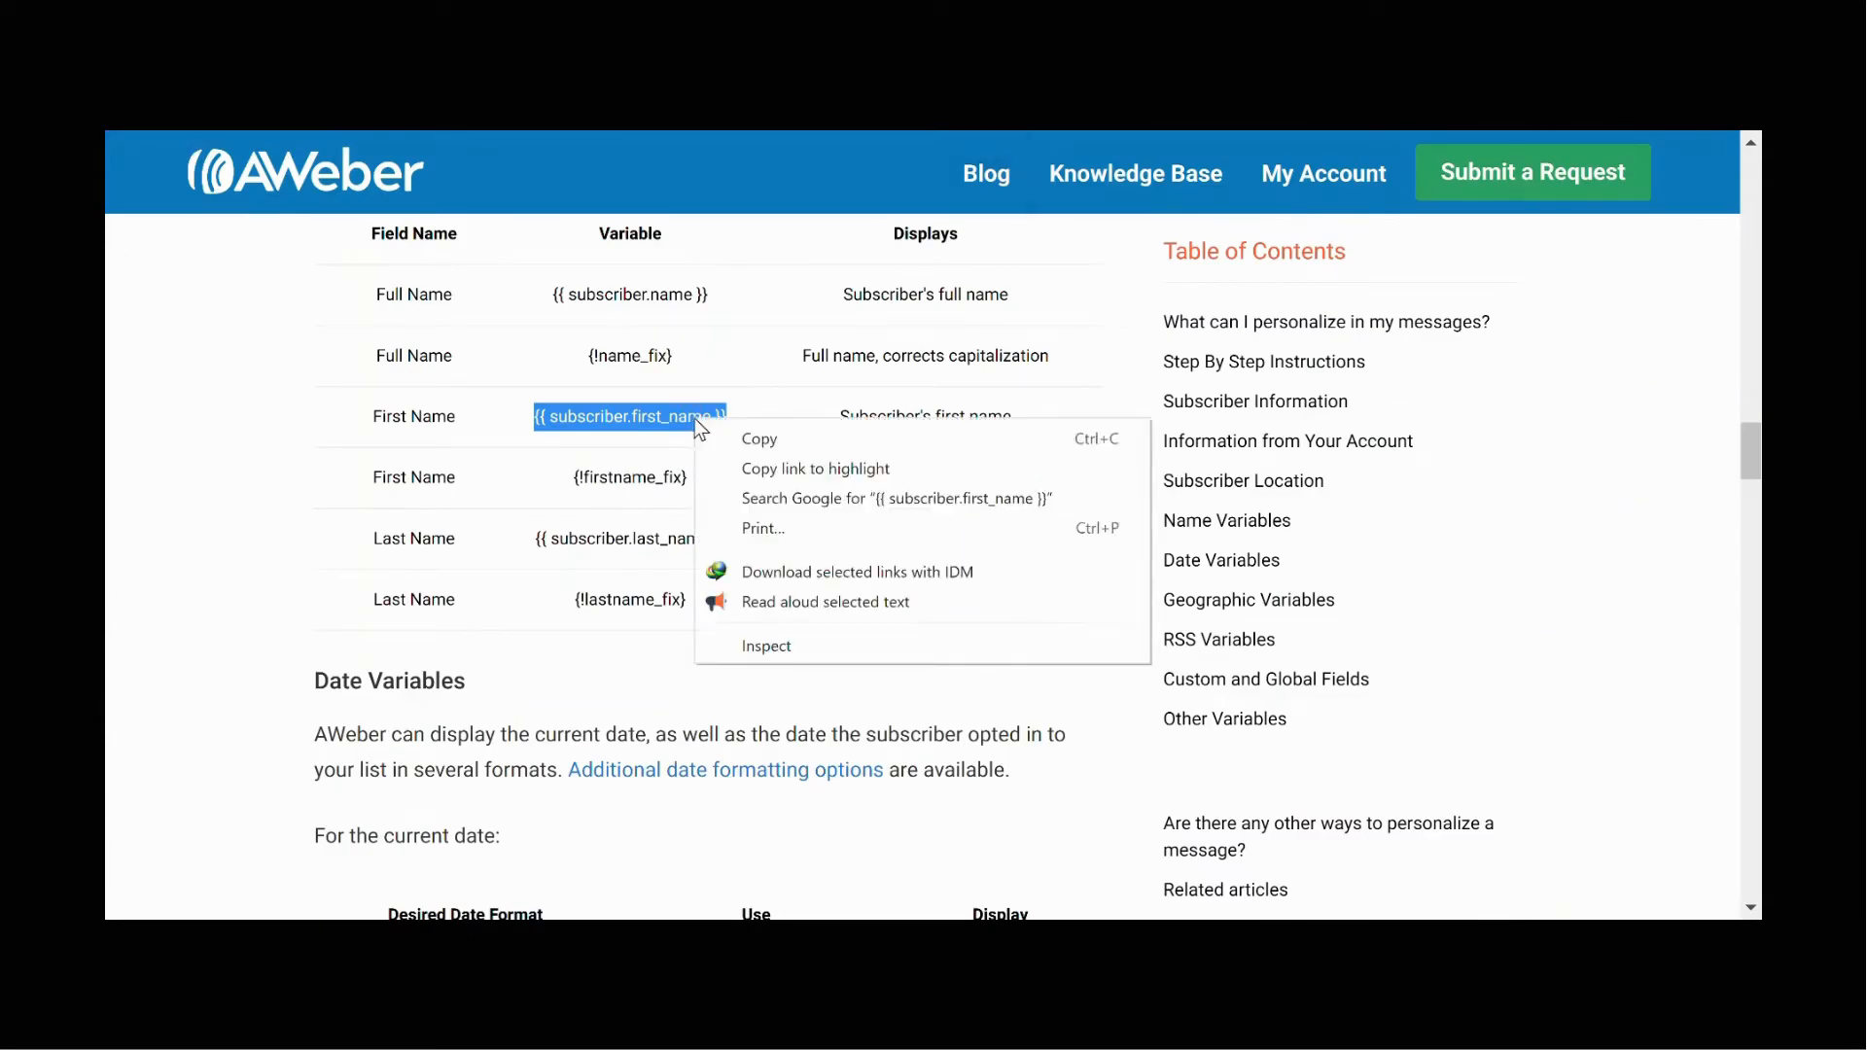
left_click(751, 434)
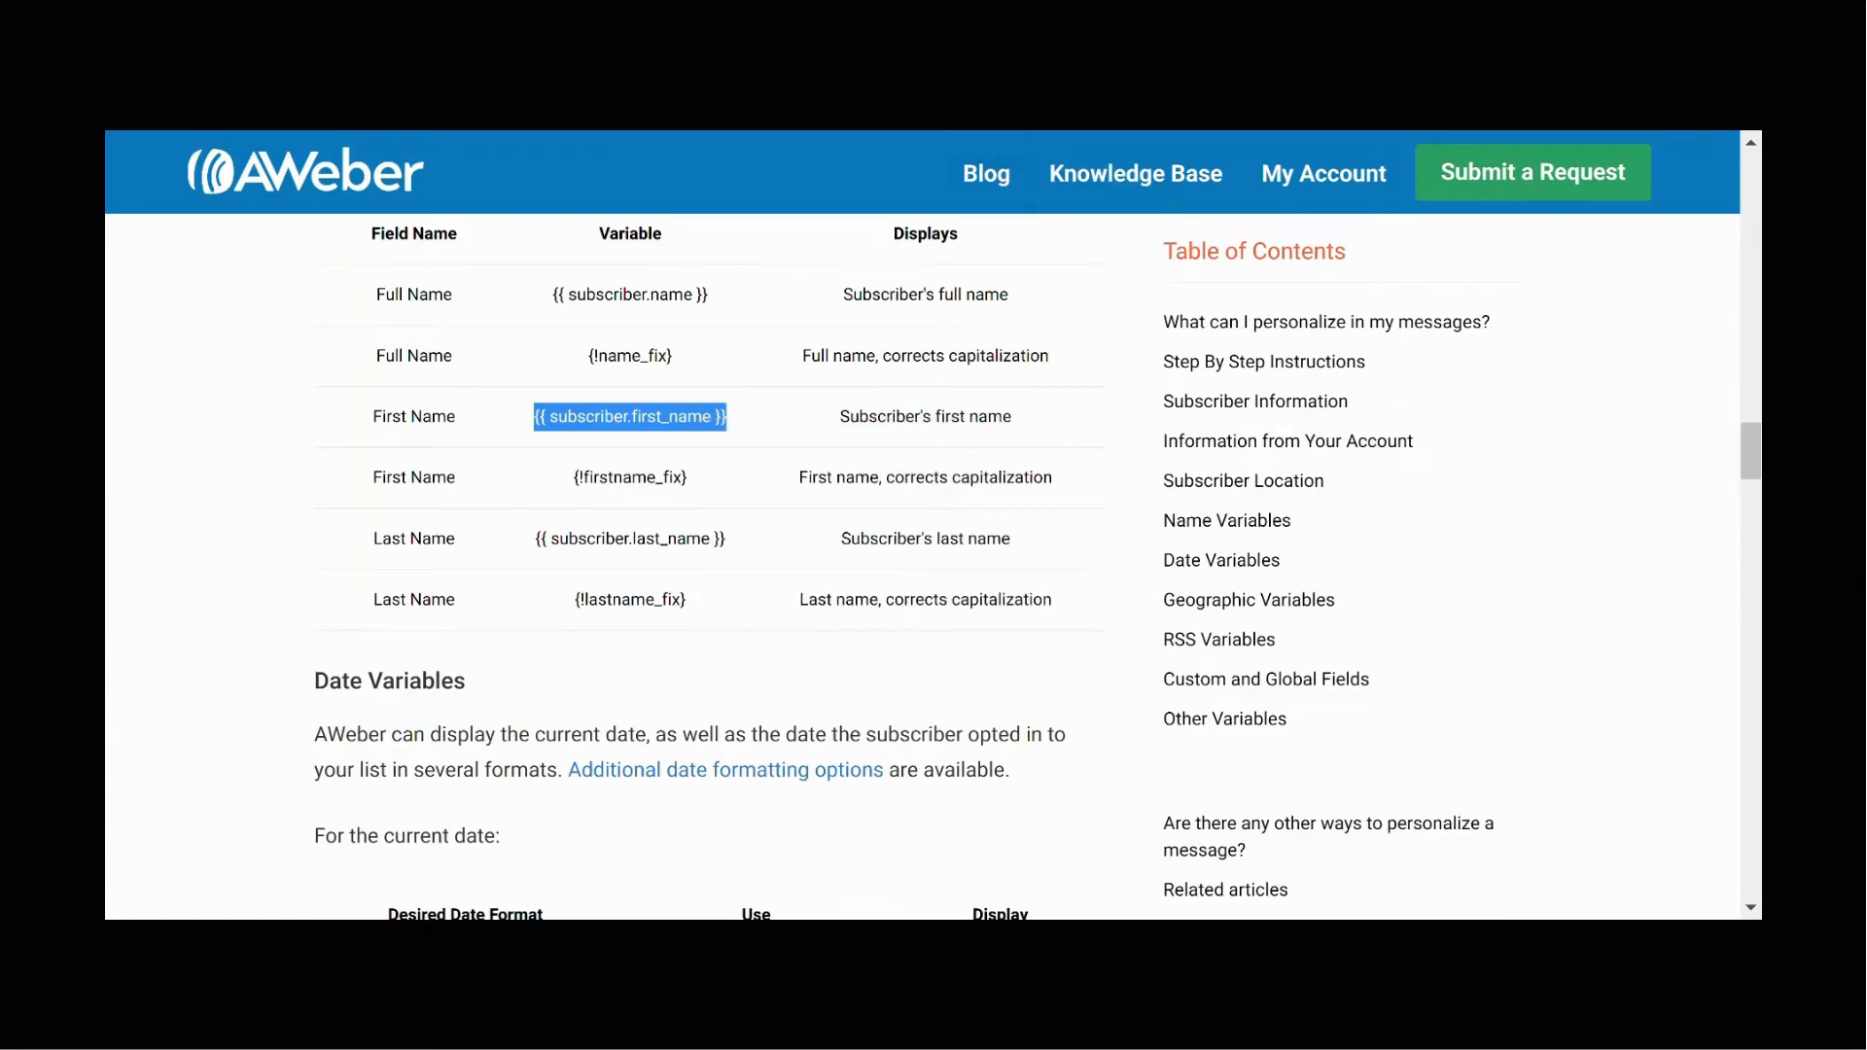
key("ctrl+Tab")
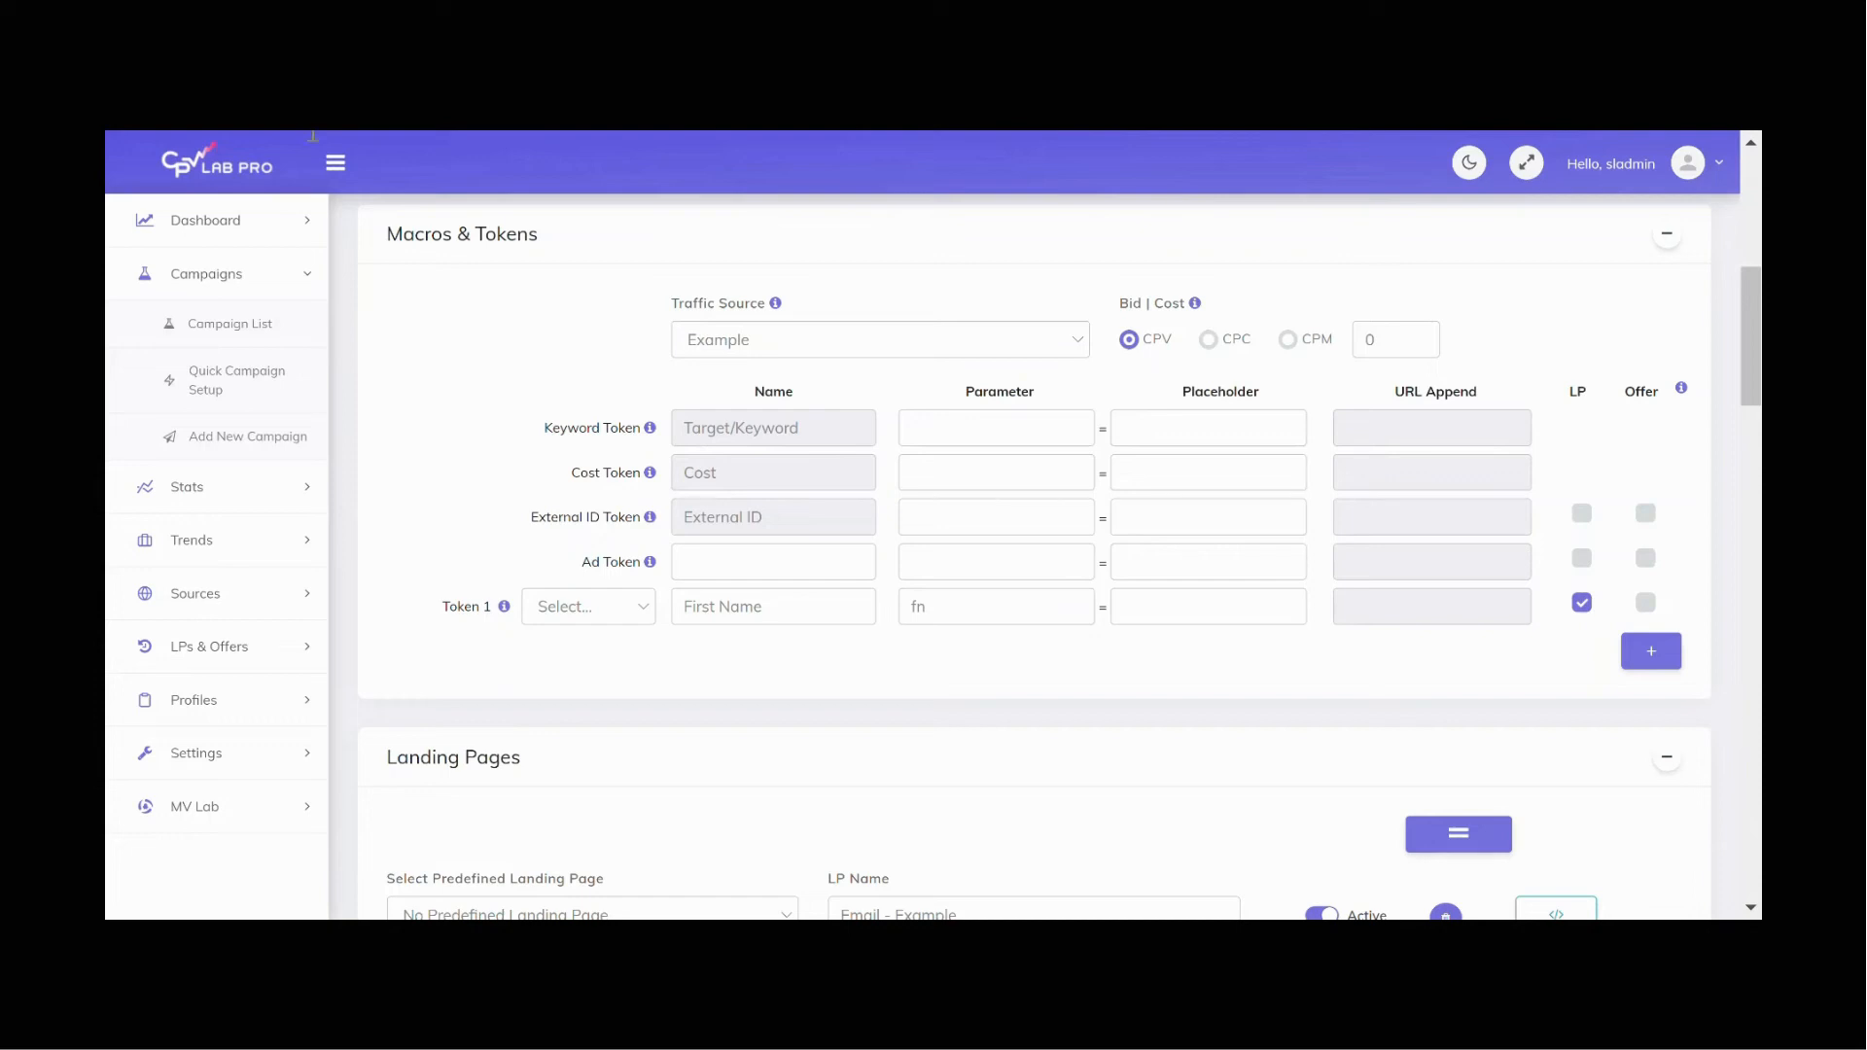
left_click(1200, 612)
key("ctrl+v")
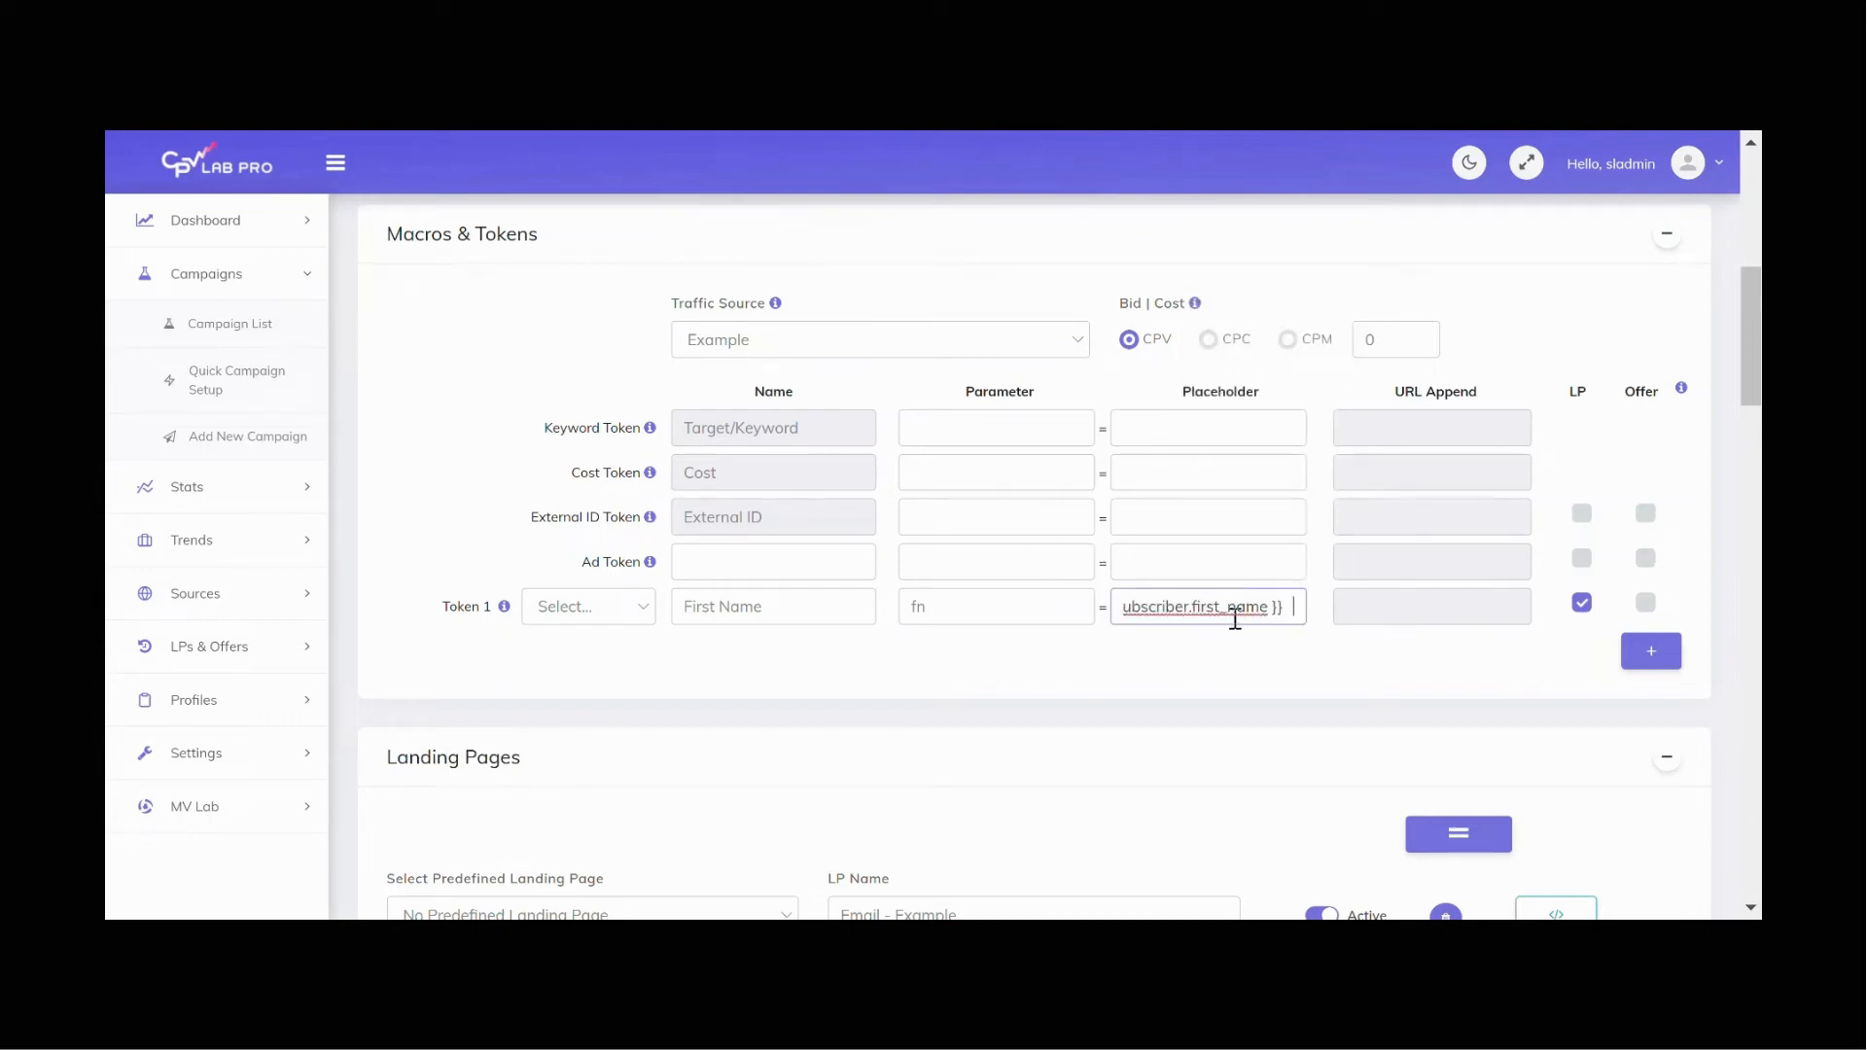
Step: Trim the stray characters from both ends of Token 1's placeholder so it reads {{ subscriber.first_name
key("BackSpace")
key("Home")
key("Delete")
key("Delete")
key("Delete")
key("Delete")
key("Delete")
key("Delete")
left_click(920, 685)
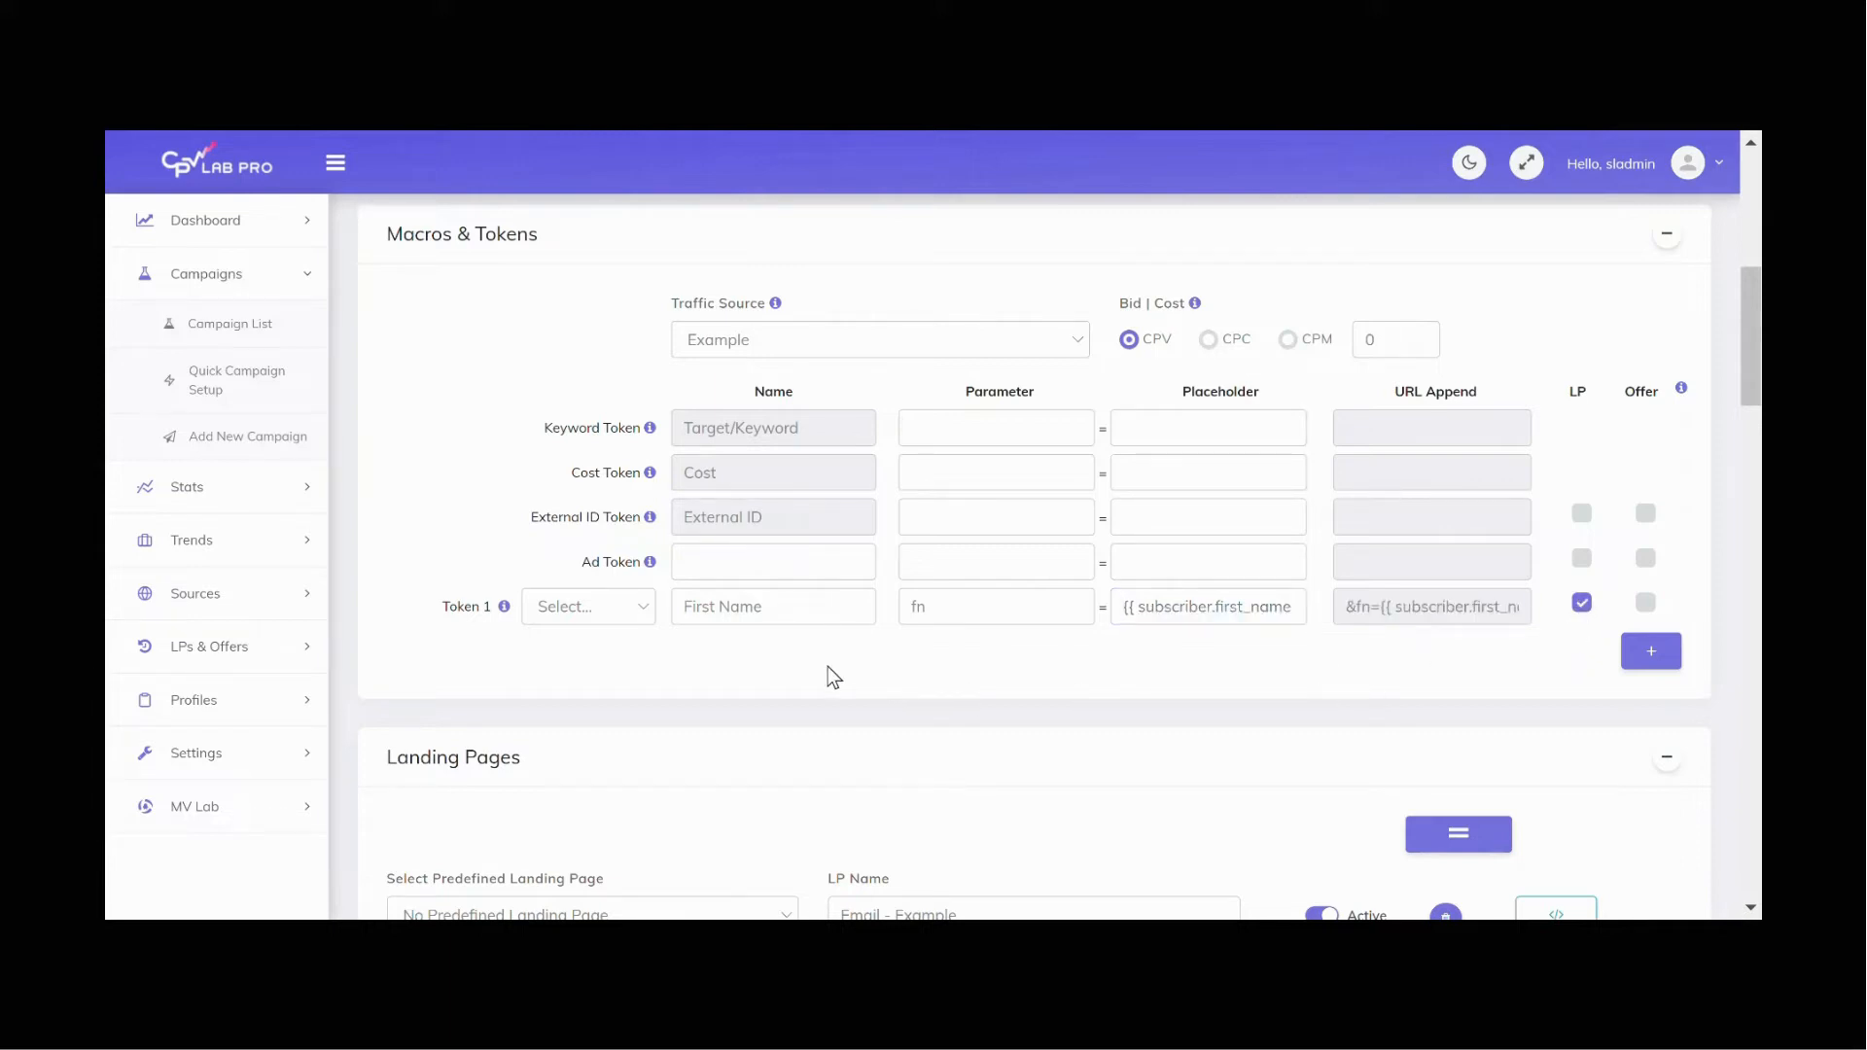
Step: Save the campaign
scroll(829, 669, "down", 5)
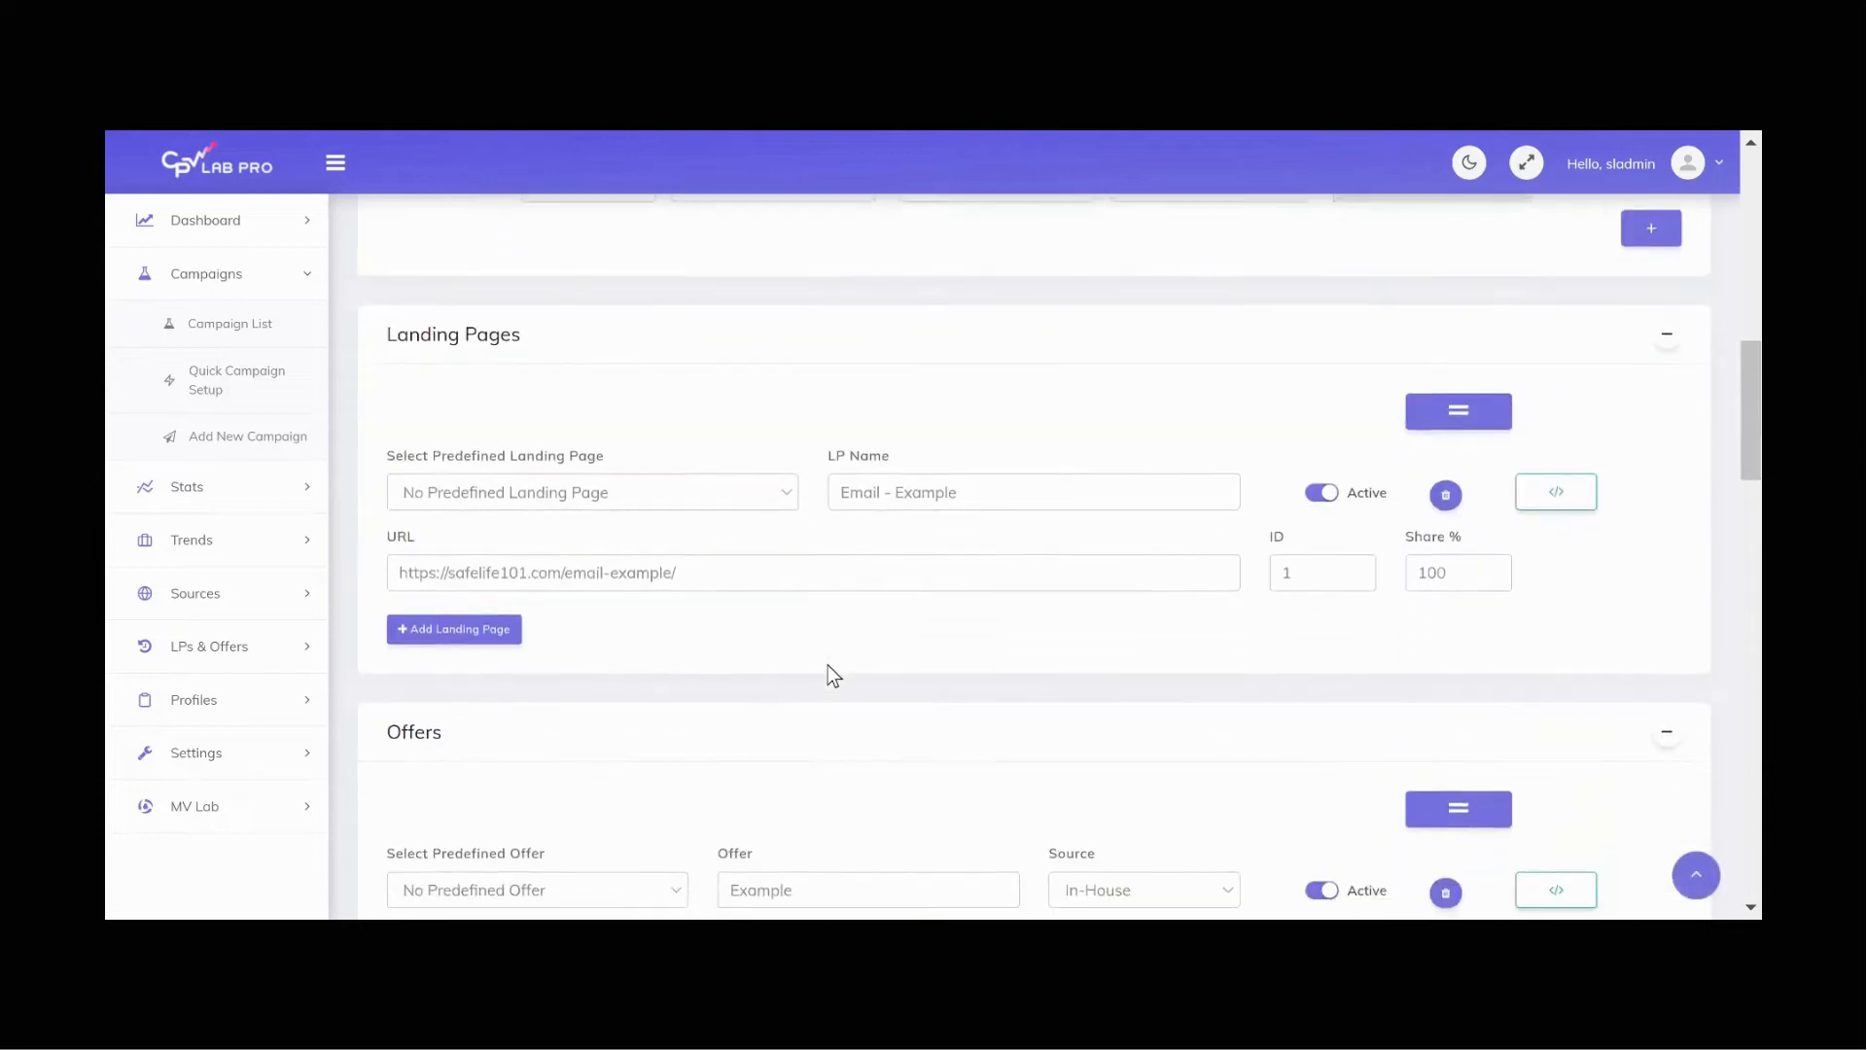
scroll(827, 665, "down", 8)
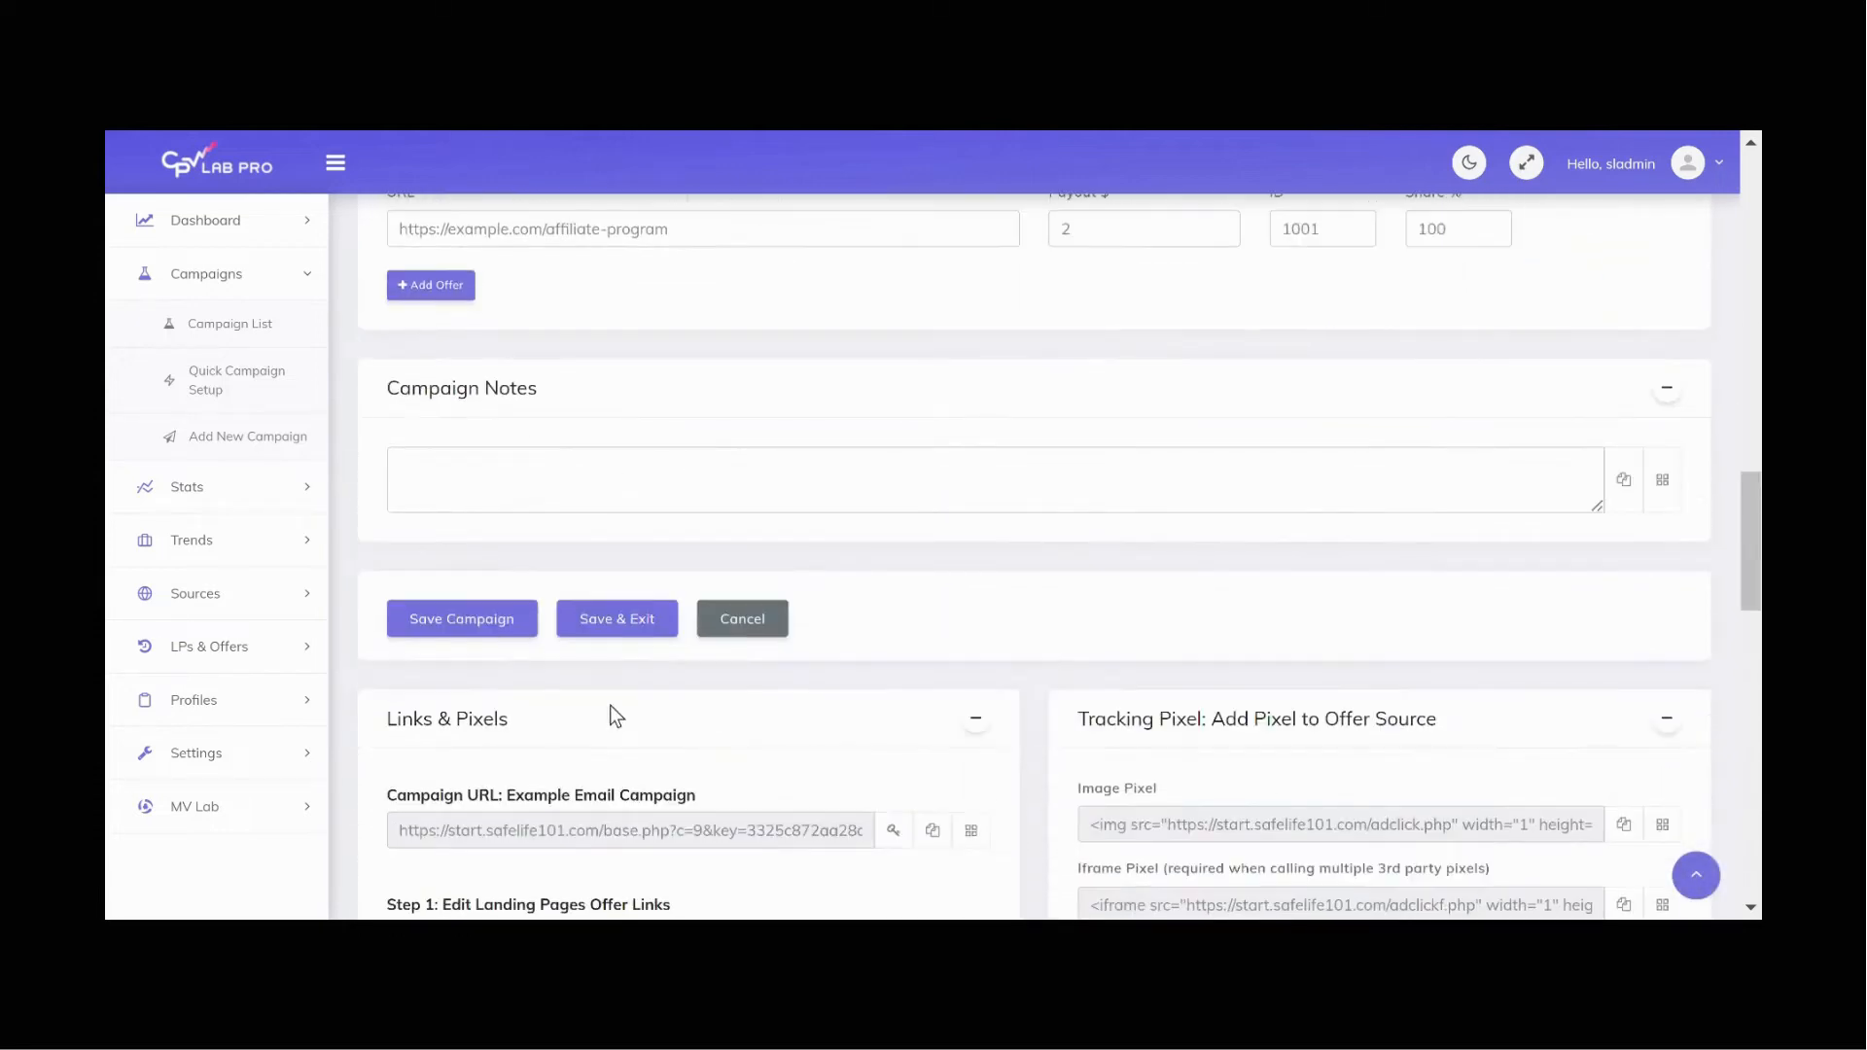
left_click(524, 634)
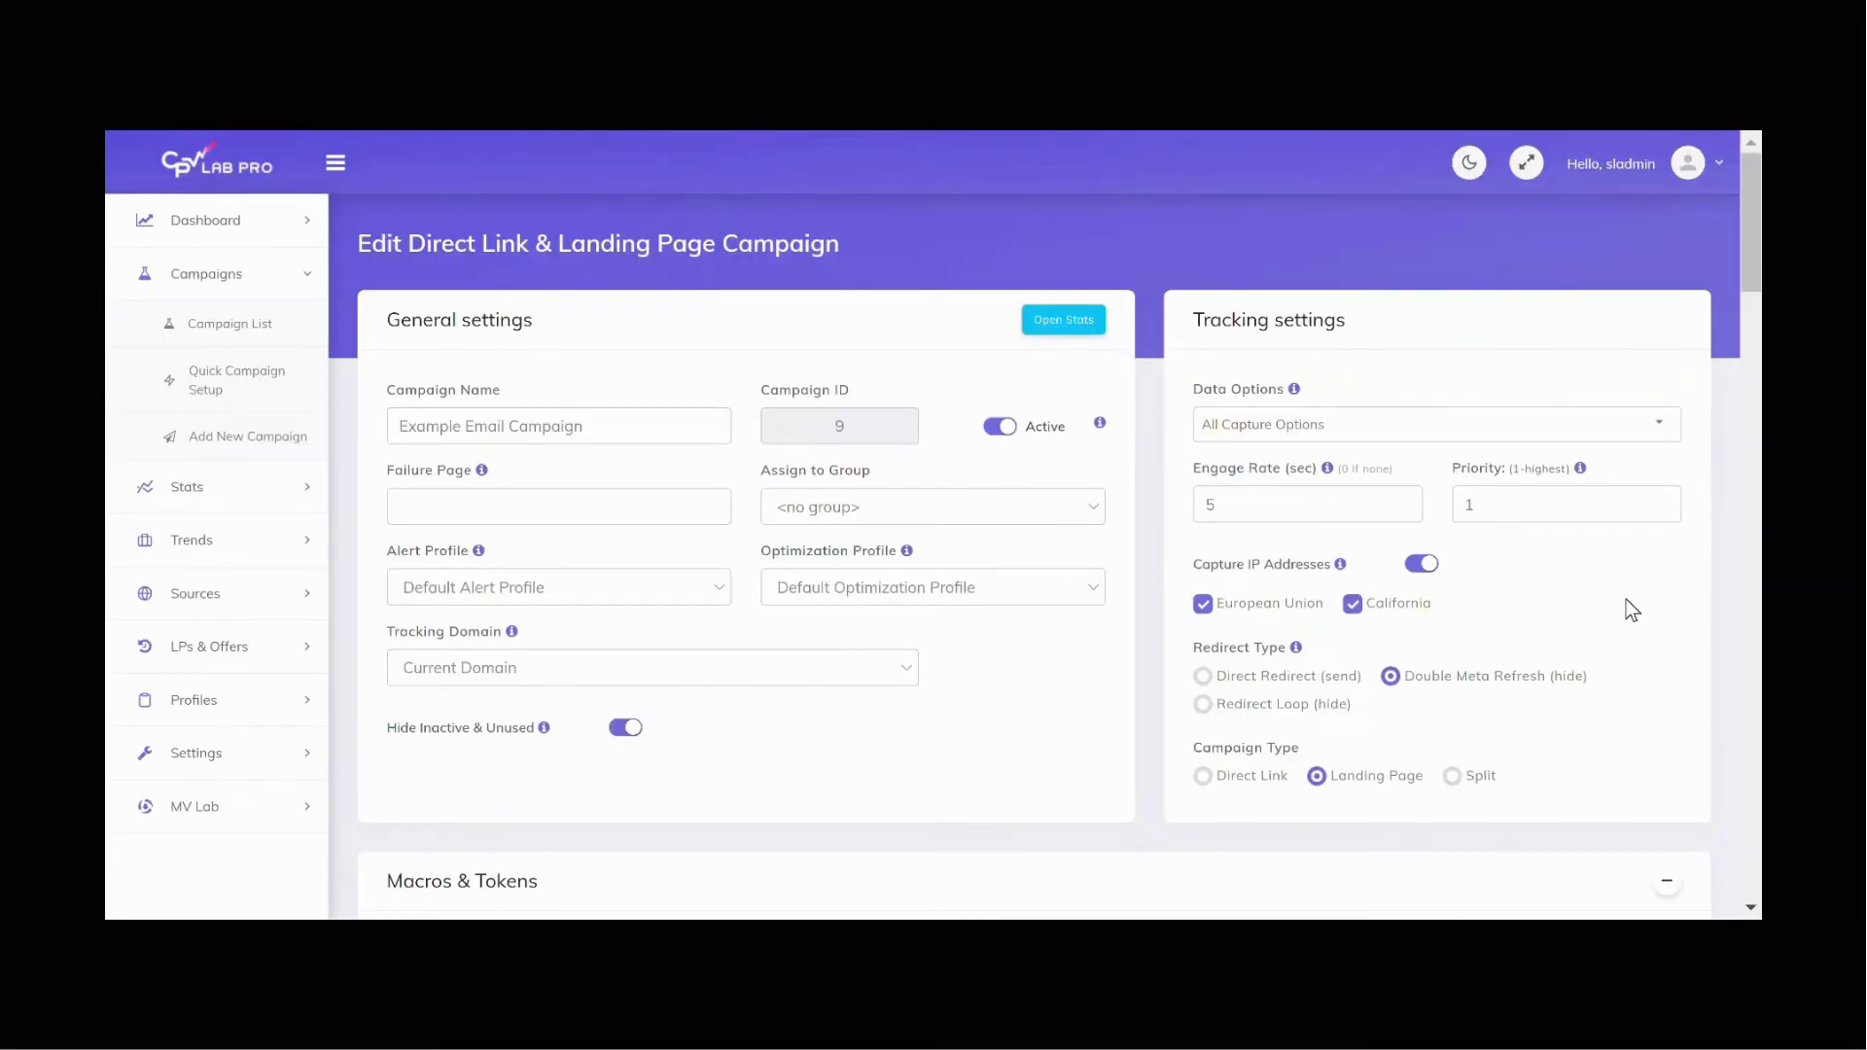
Step: Switch to the WordPress site and open the Email Example landing page in the SeedProd editor
scroll(892, 638, "down", 5)
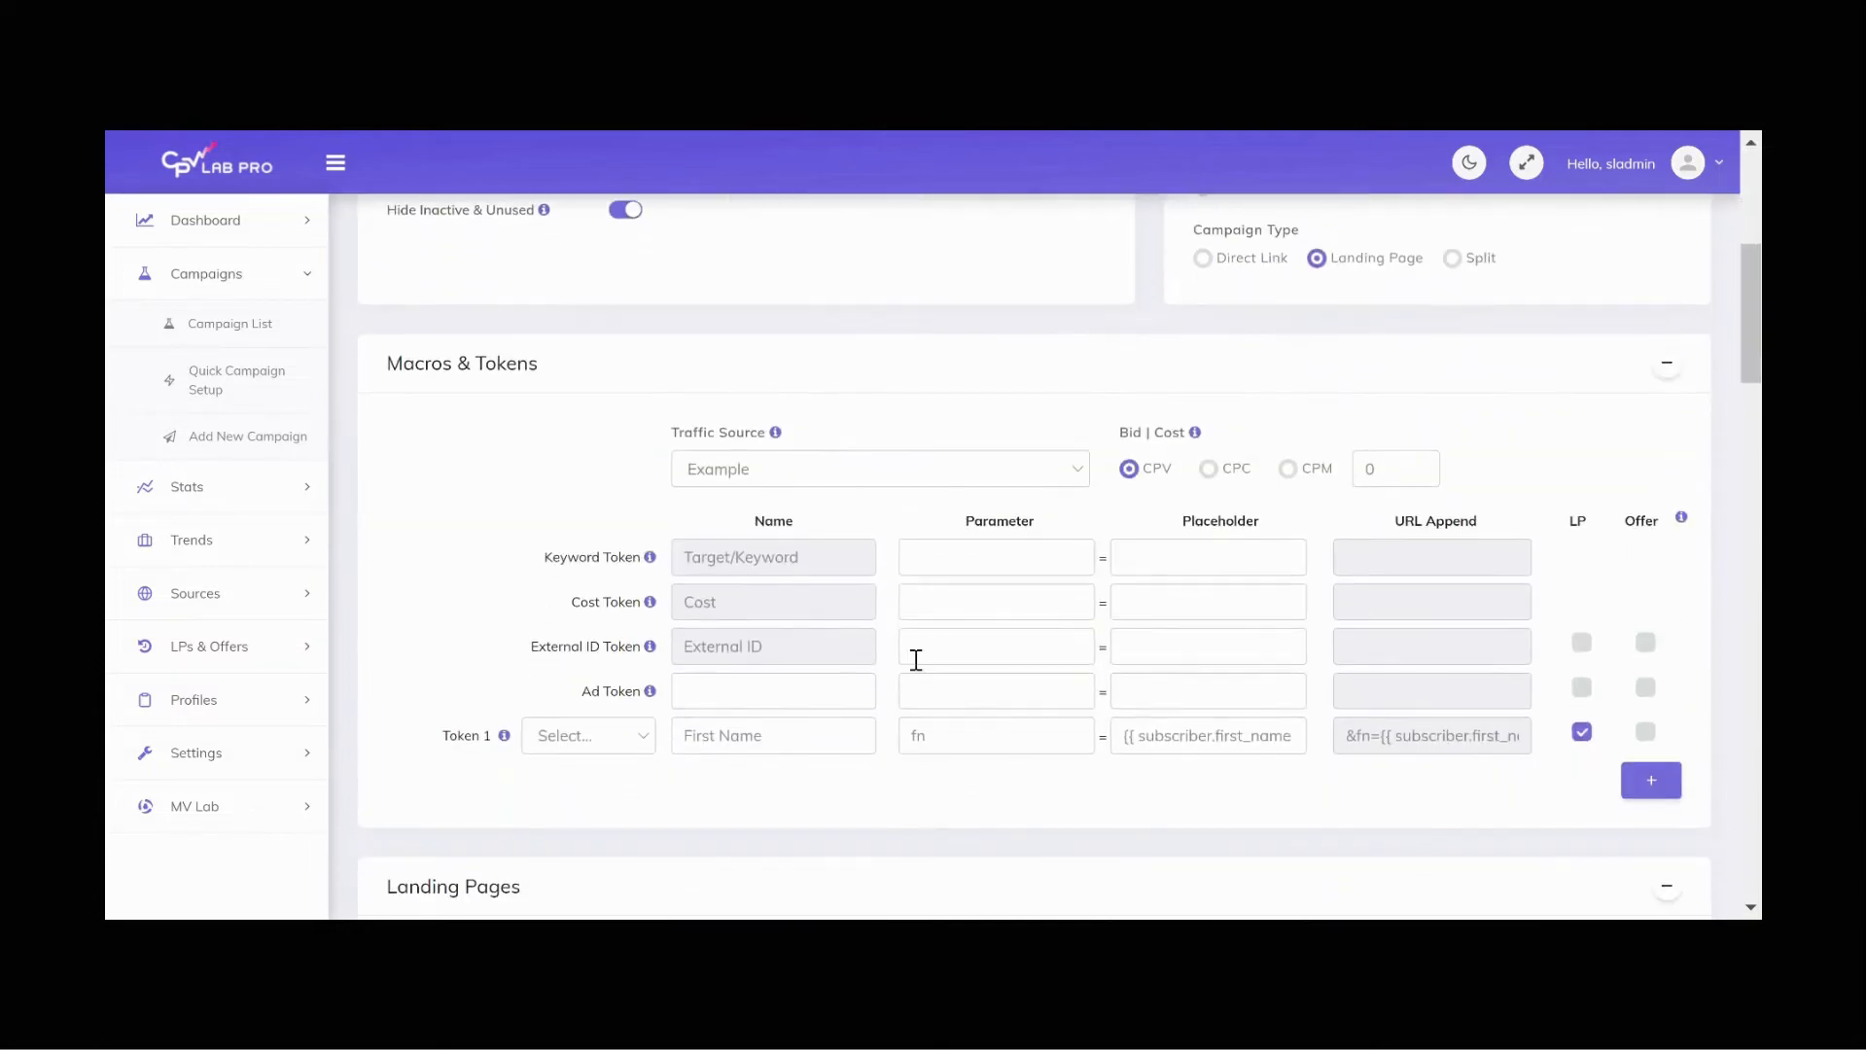
left_click(962, 734)
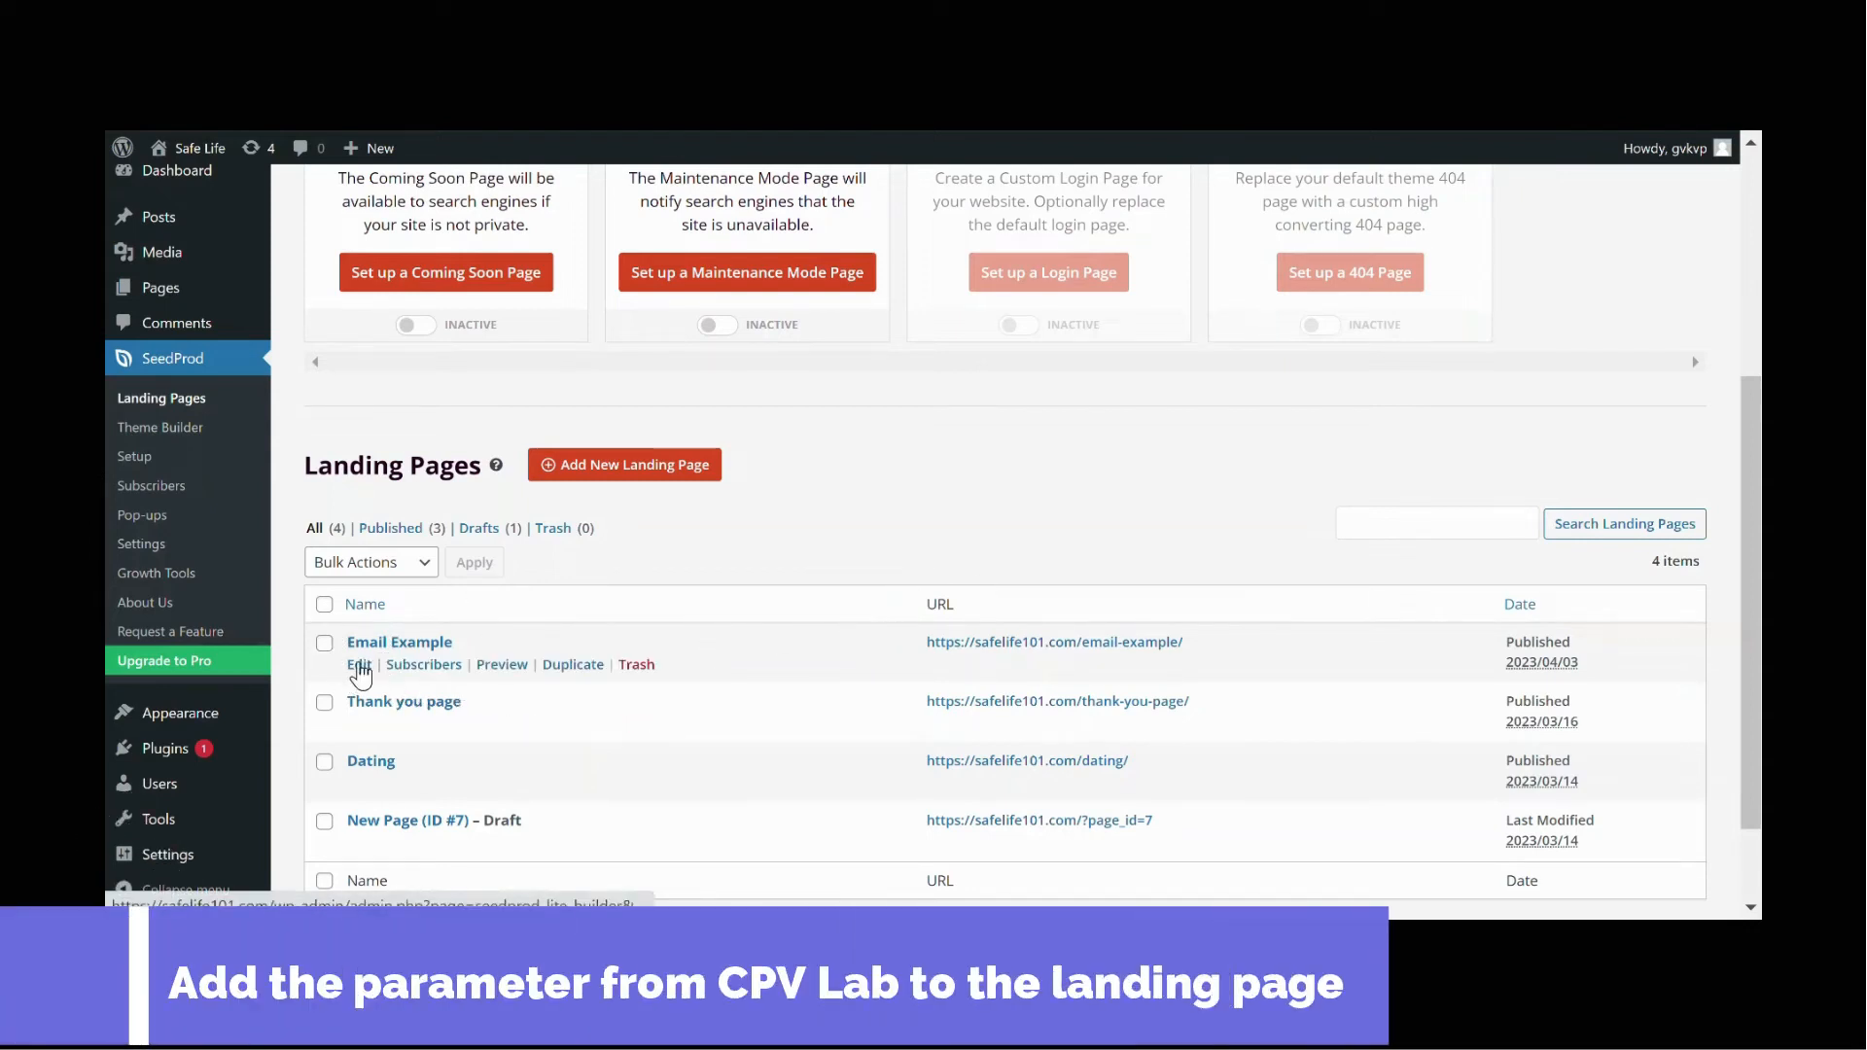
left_click(358, 666)
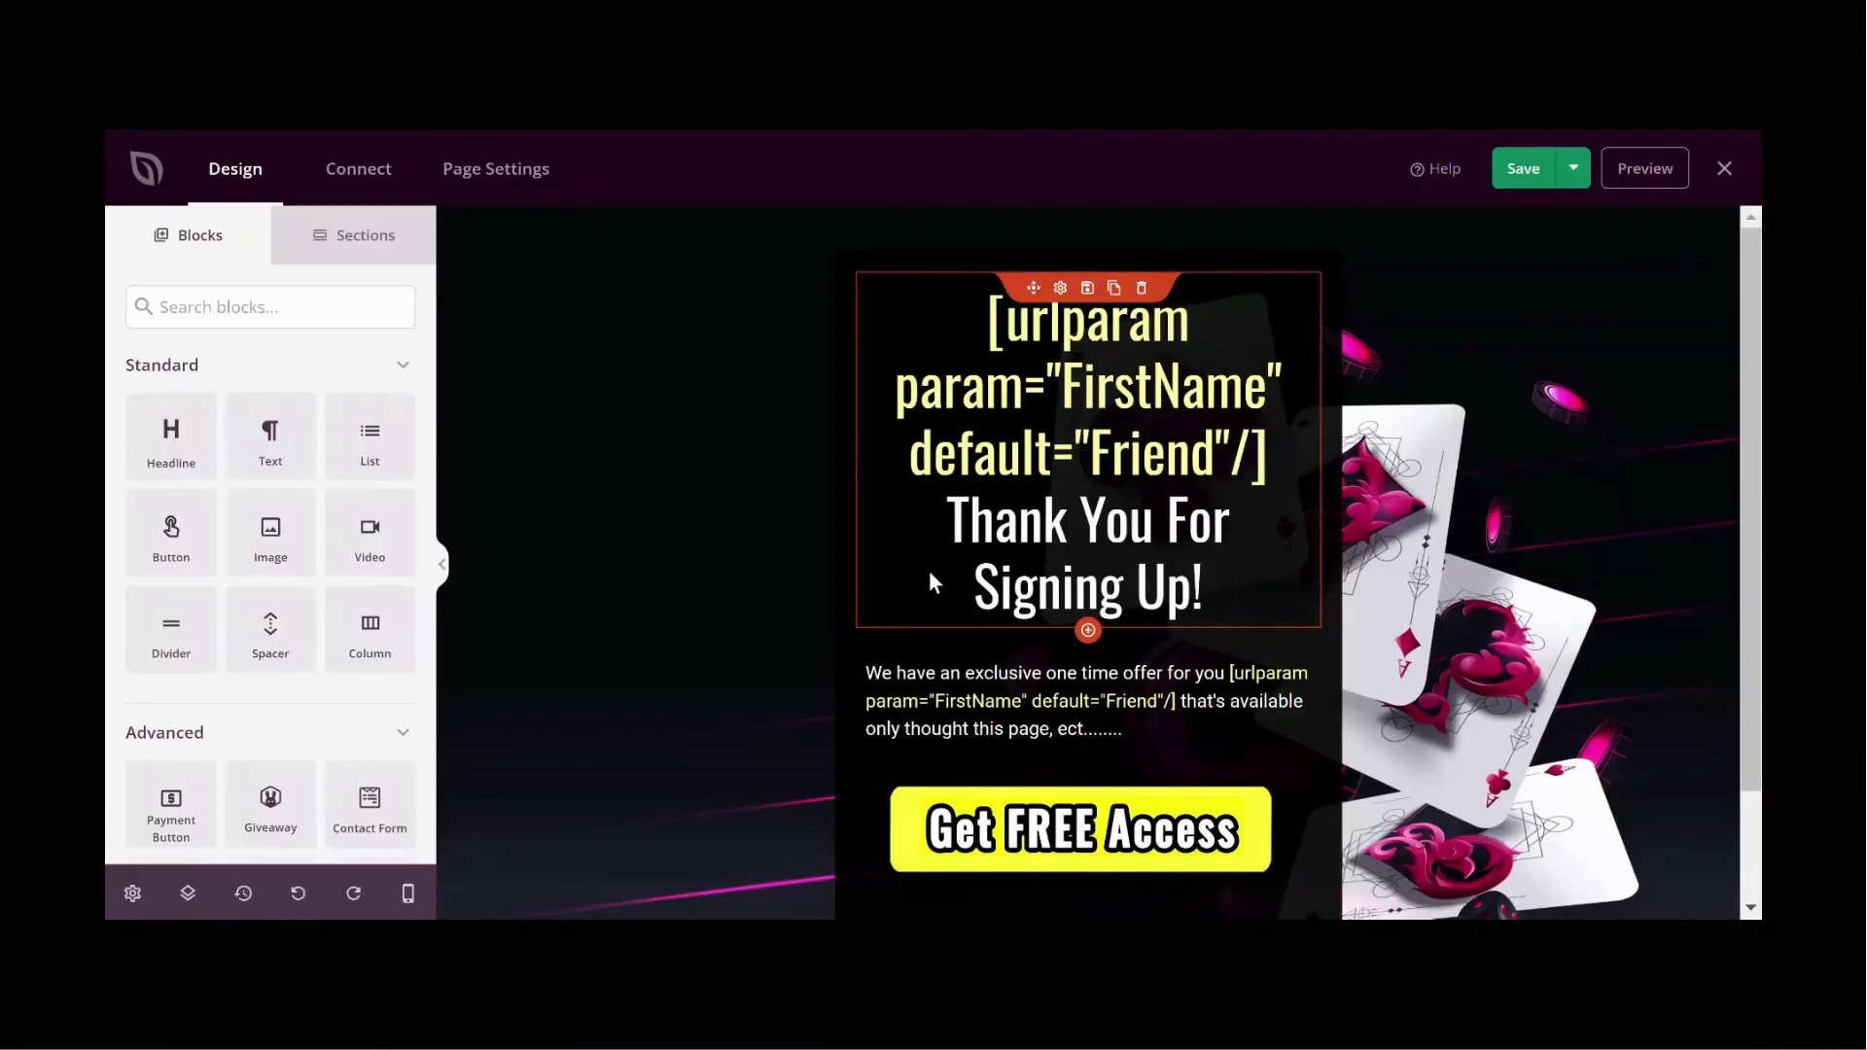
Step: Set the param of the headline's urlparam shortcode to fn
left_click(1086, 392)
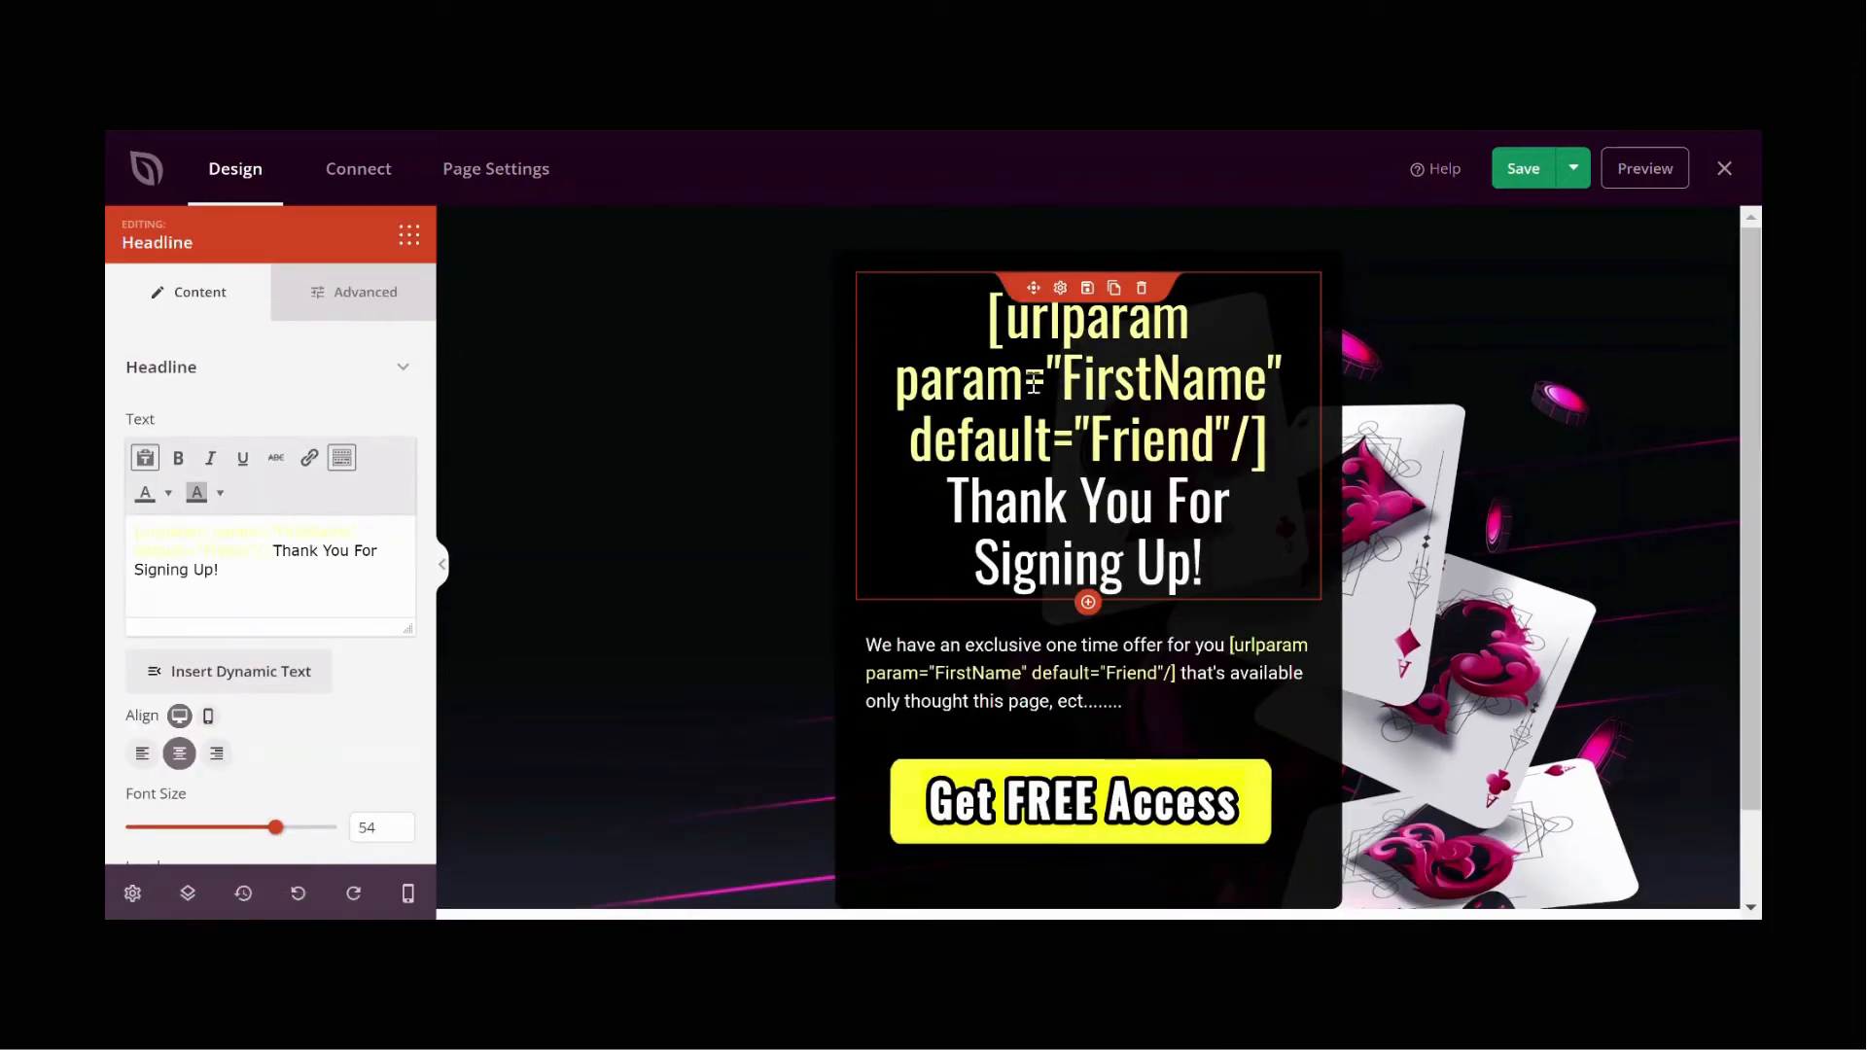
left_click(223, 529)
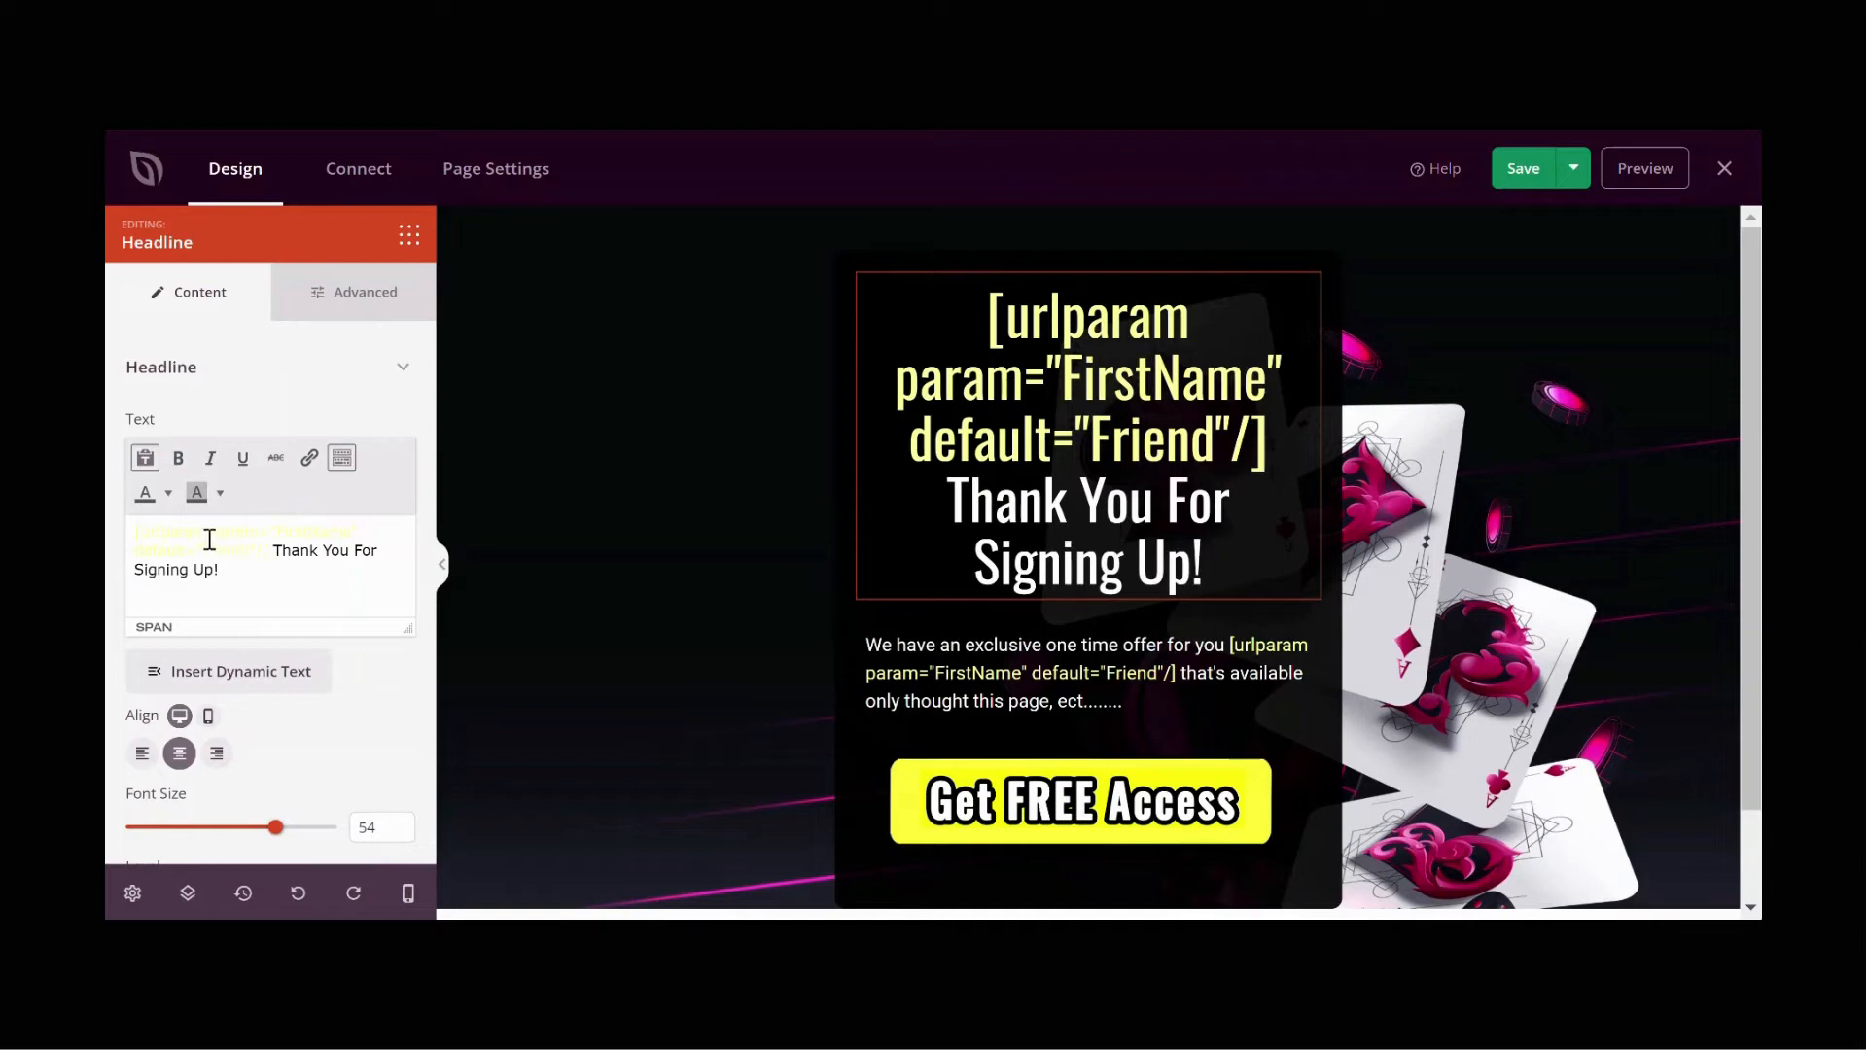
left_click_drag(276, 530, 351, 532)
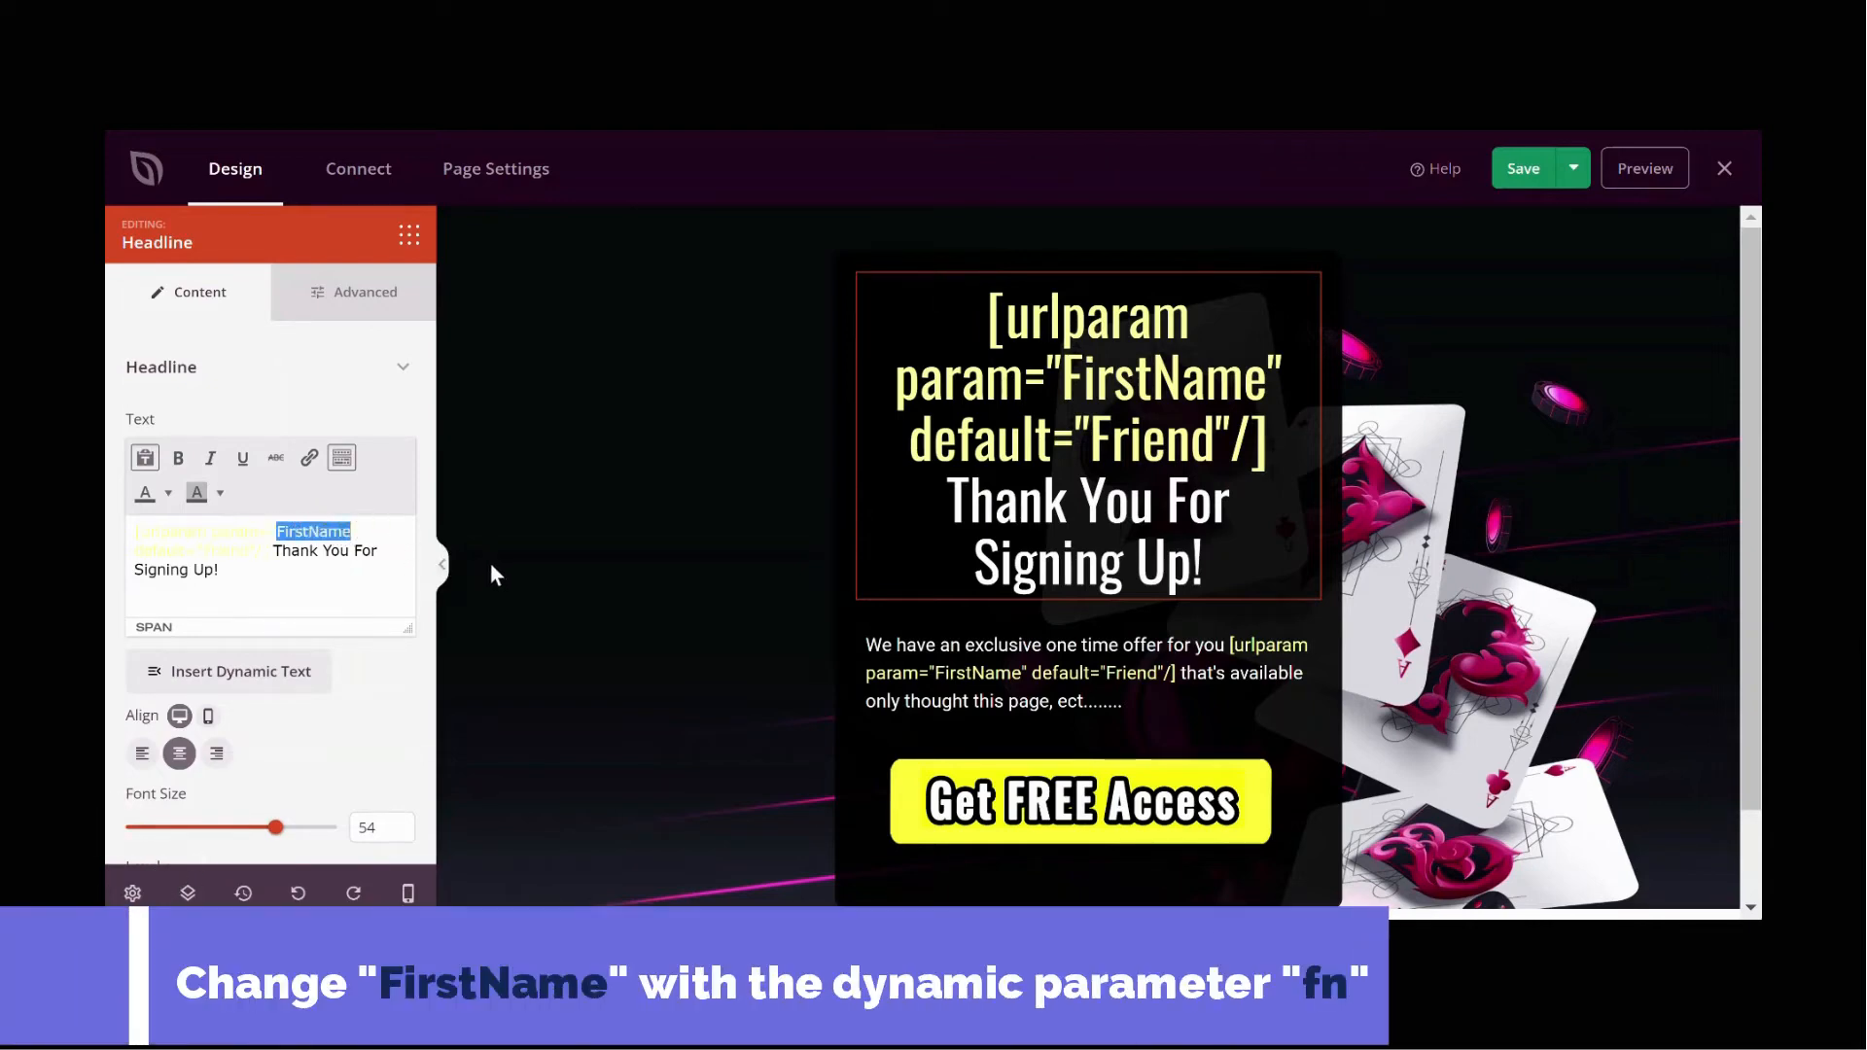
type("fn")
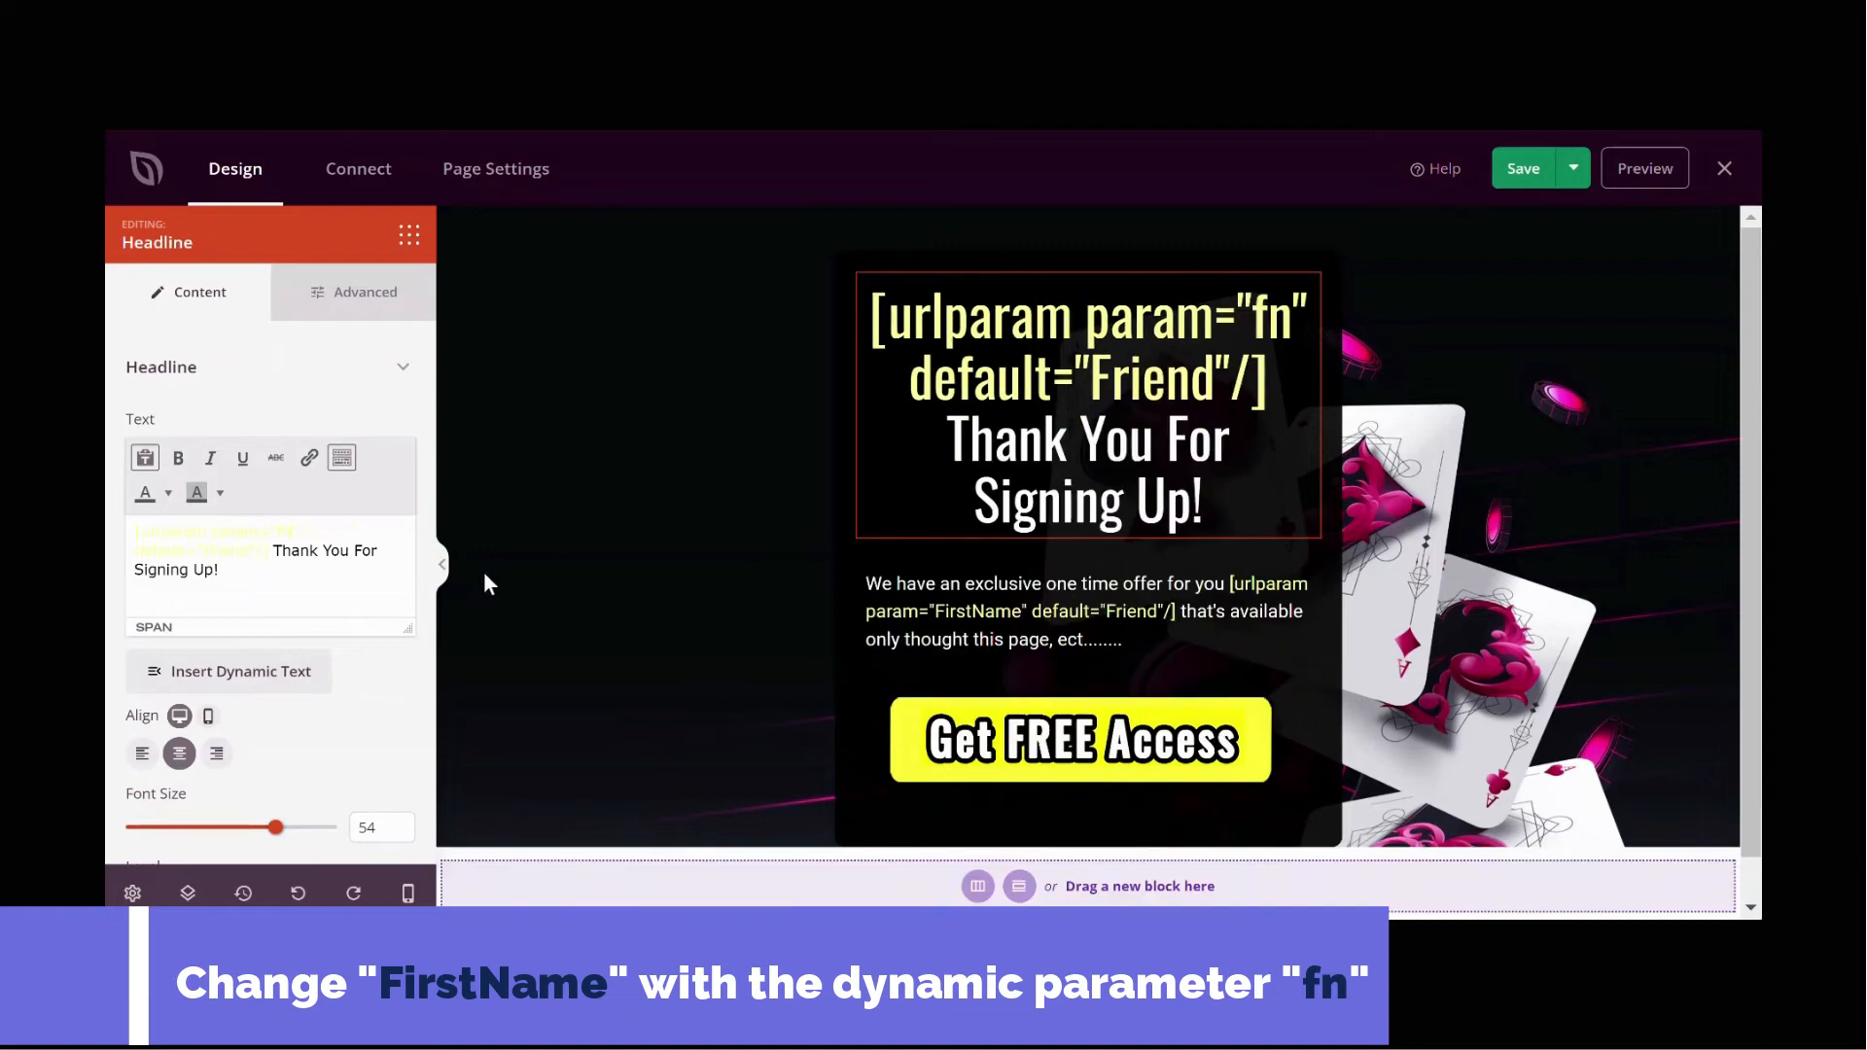
Step: Set the param of the paragraph's urlparam shortcode to fn as well
left_click(1110, 618)
left_click(1108, 625)
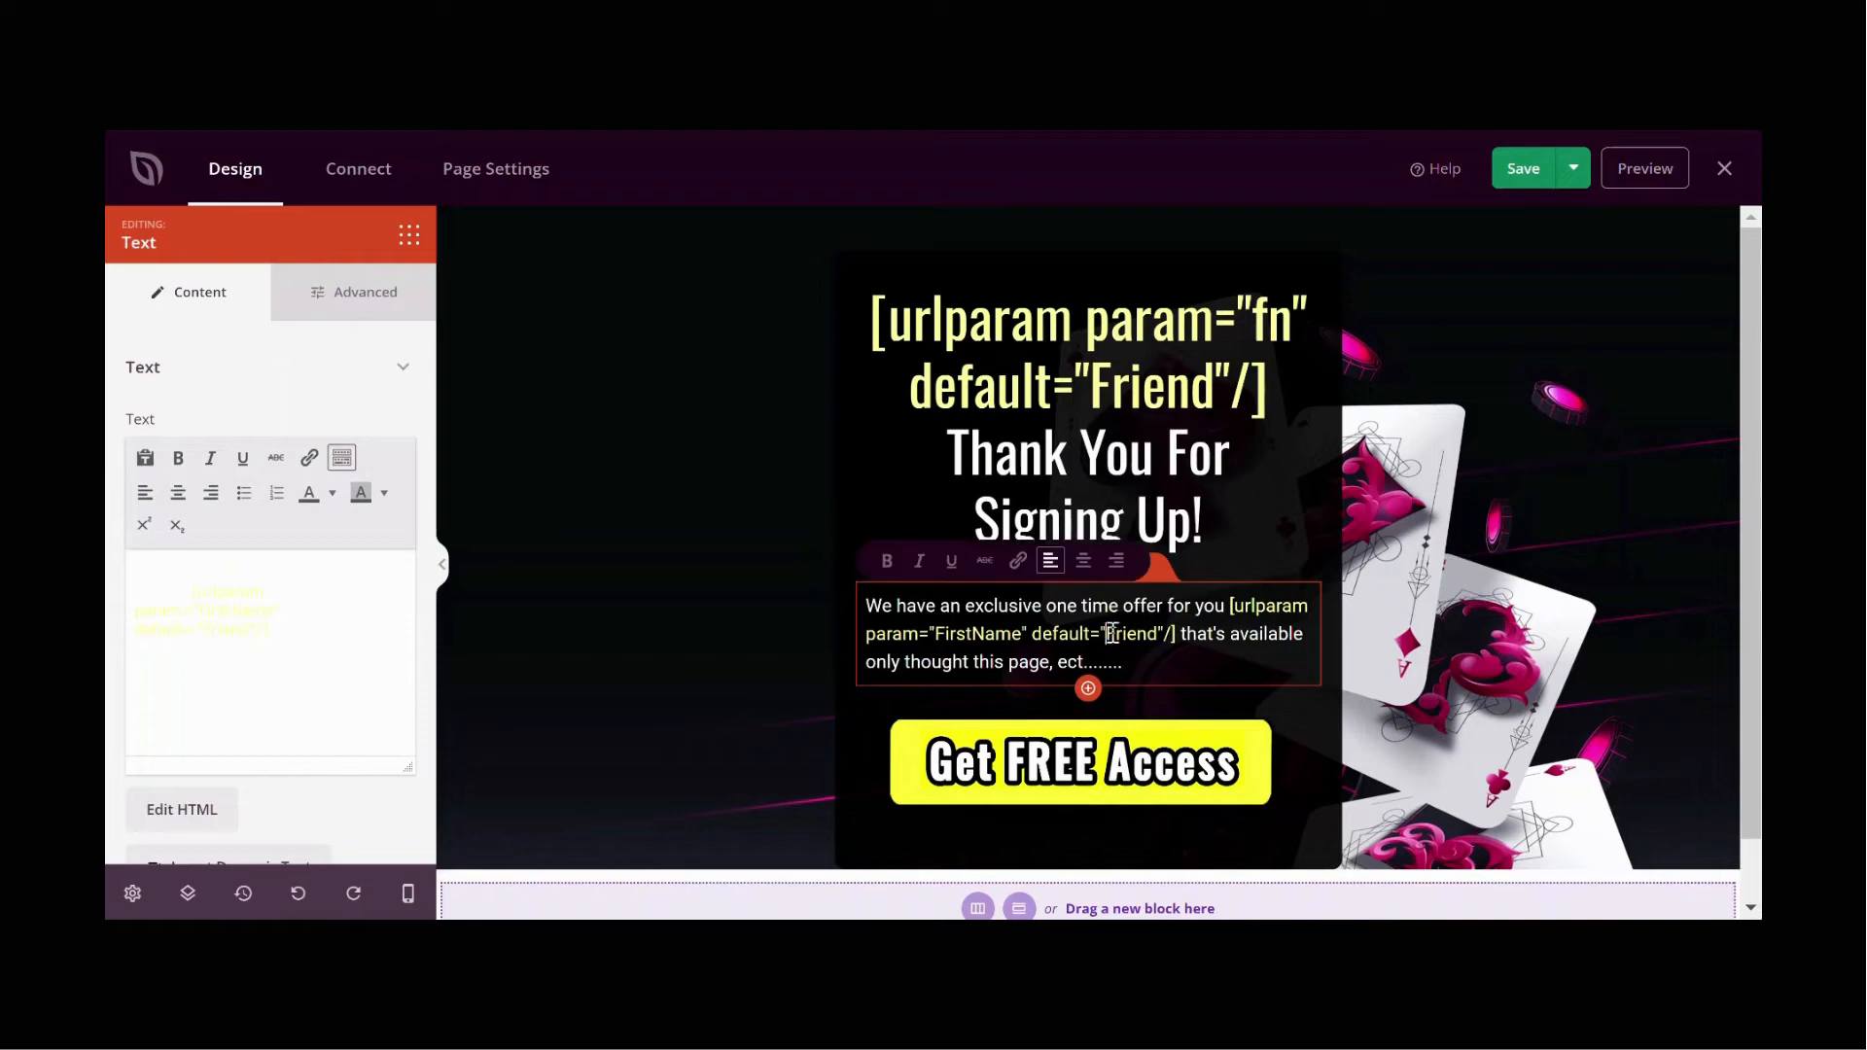
left_click_drag(1107, 634, 1155, 634)
left_click(1108, 634)
left_click_drag(936, 634, 1021, 634)
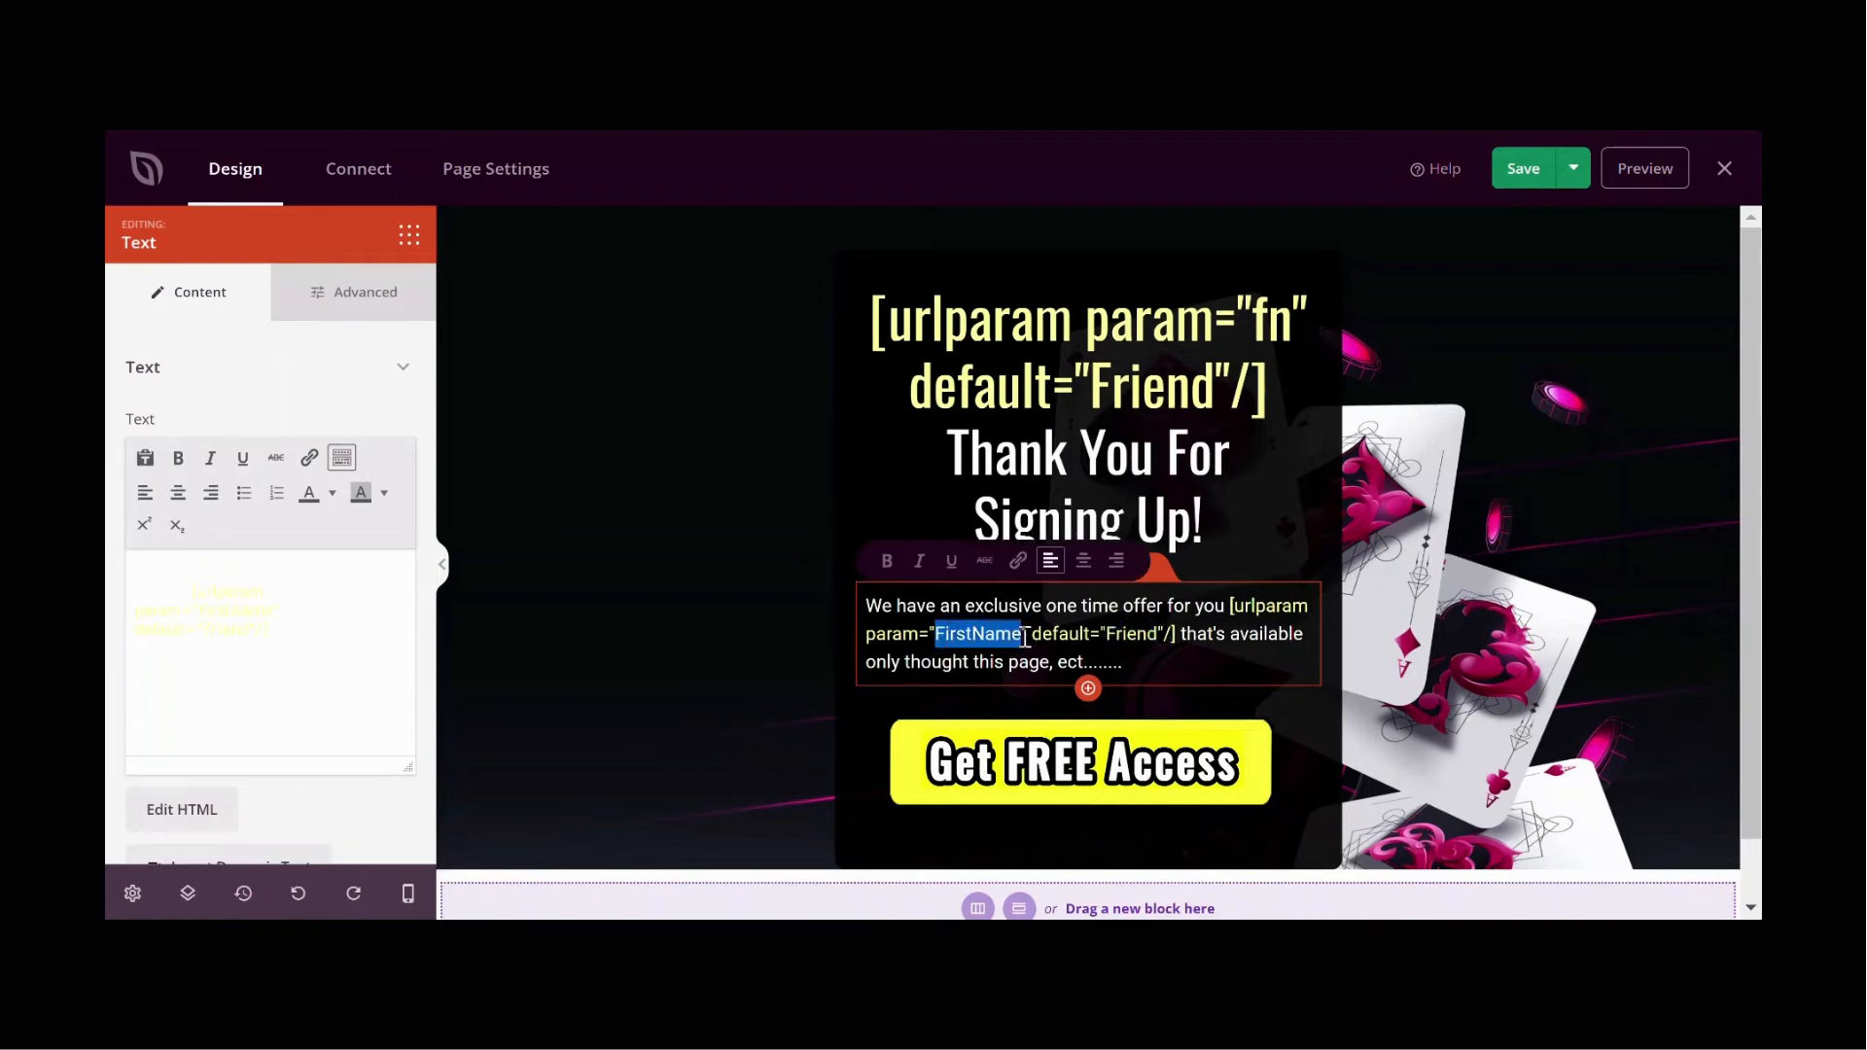
type("fn")
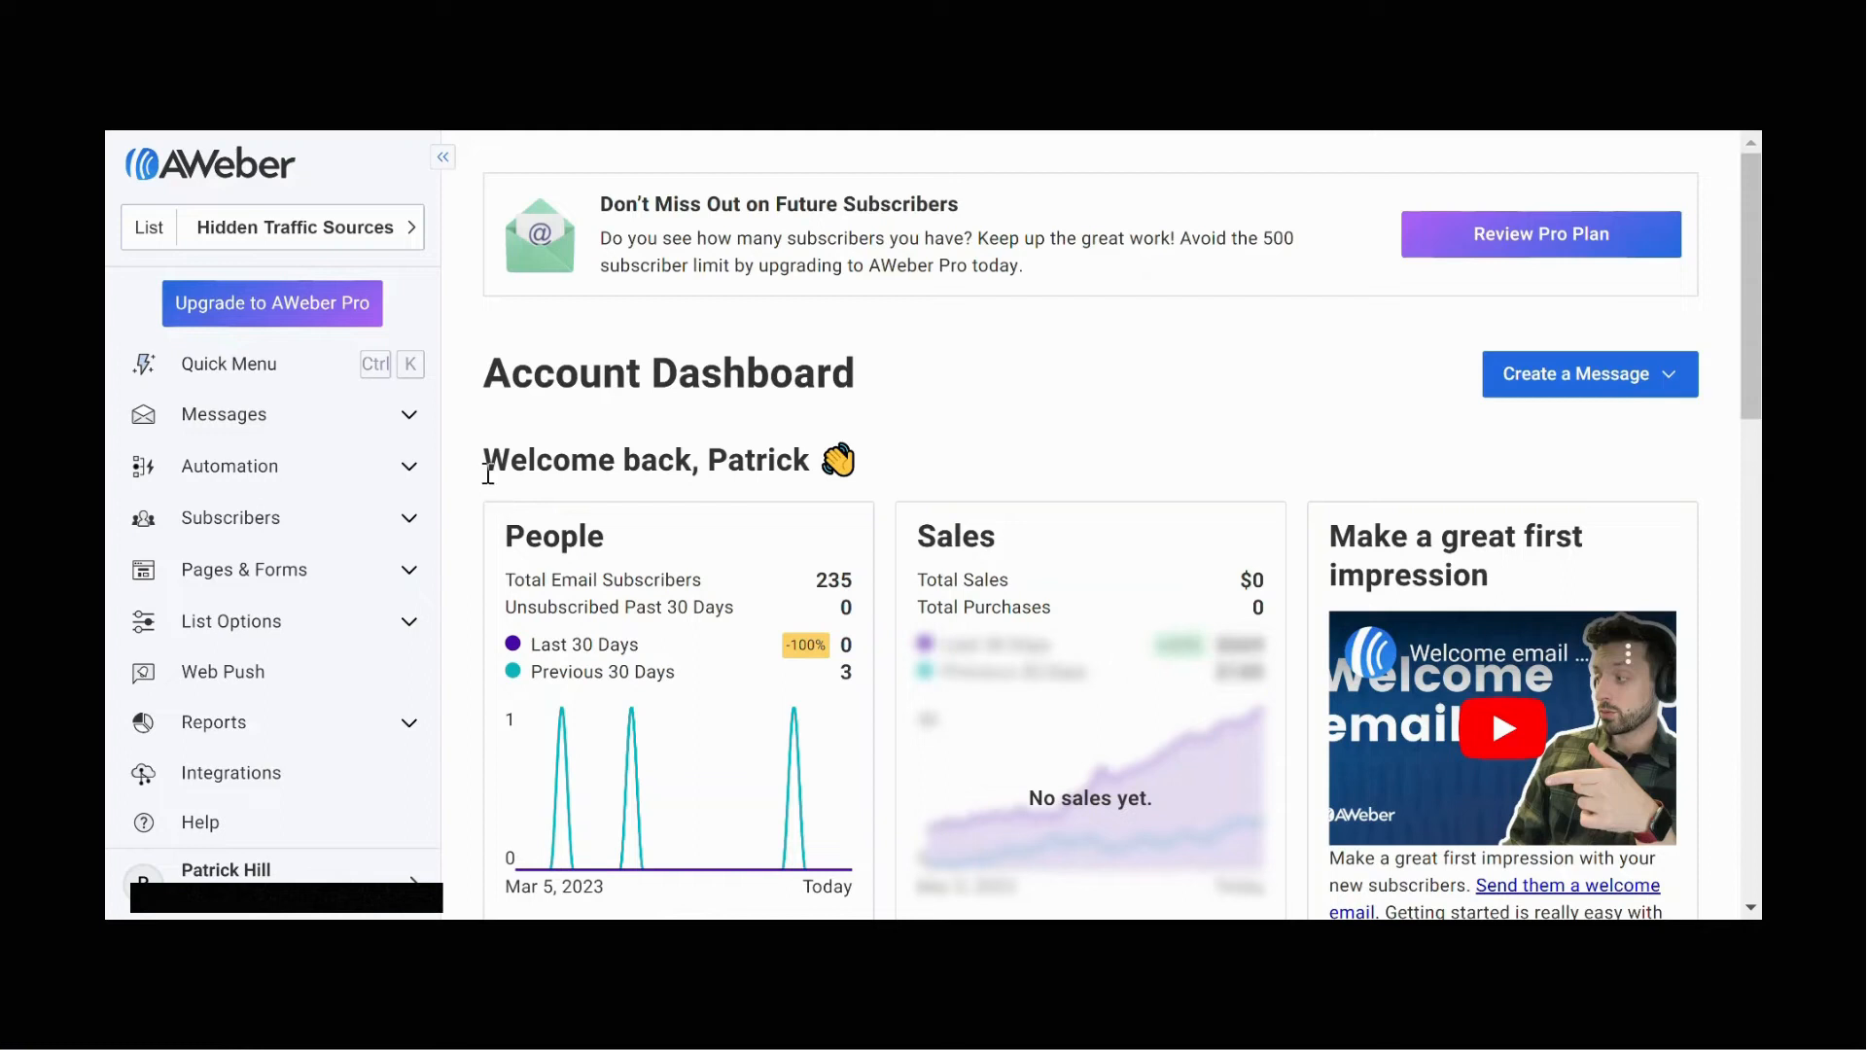
Step: Open the AWeber email message and link the safelife101.com text to the pasted CPV Lab campaign URL
left_click(382, 436)
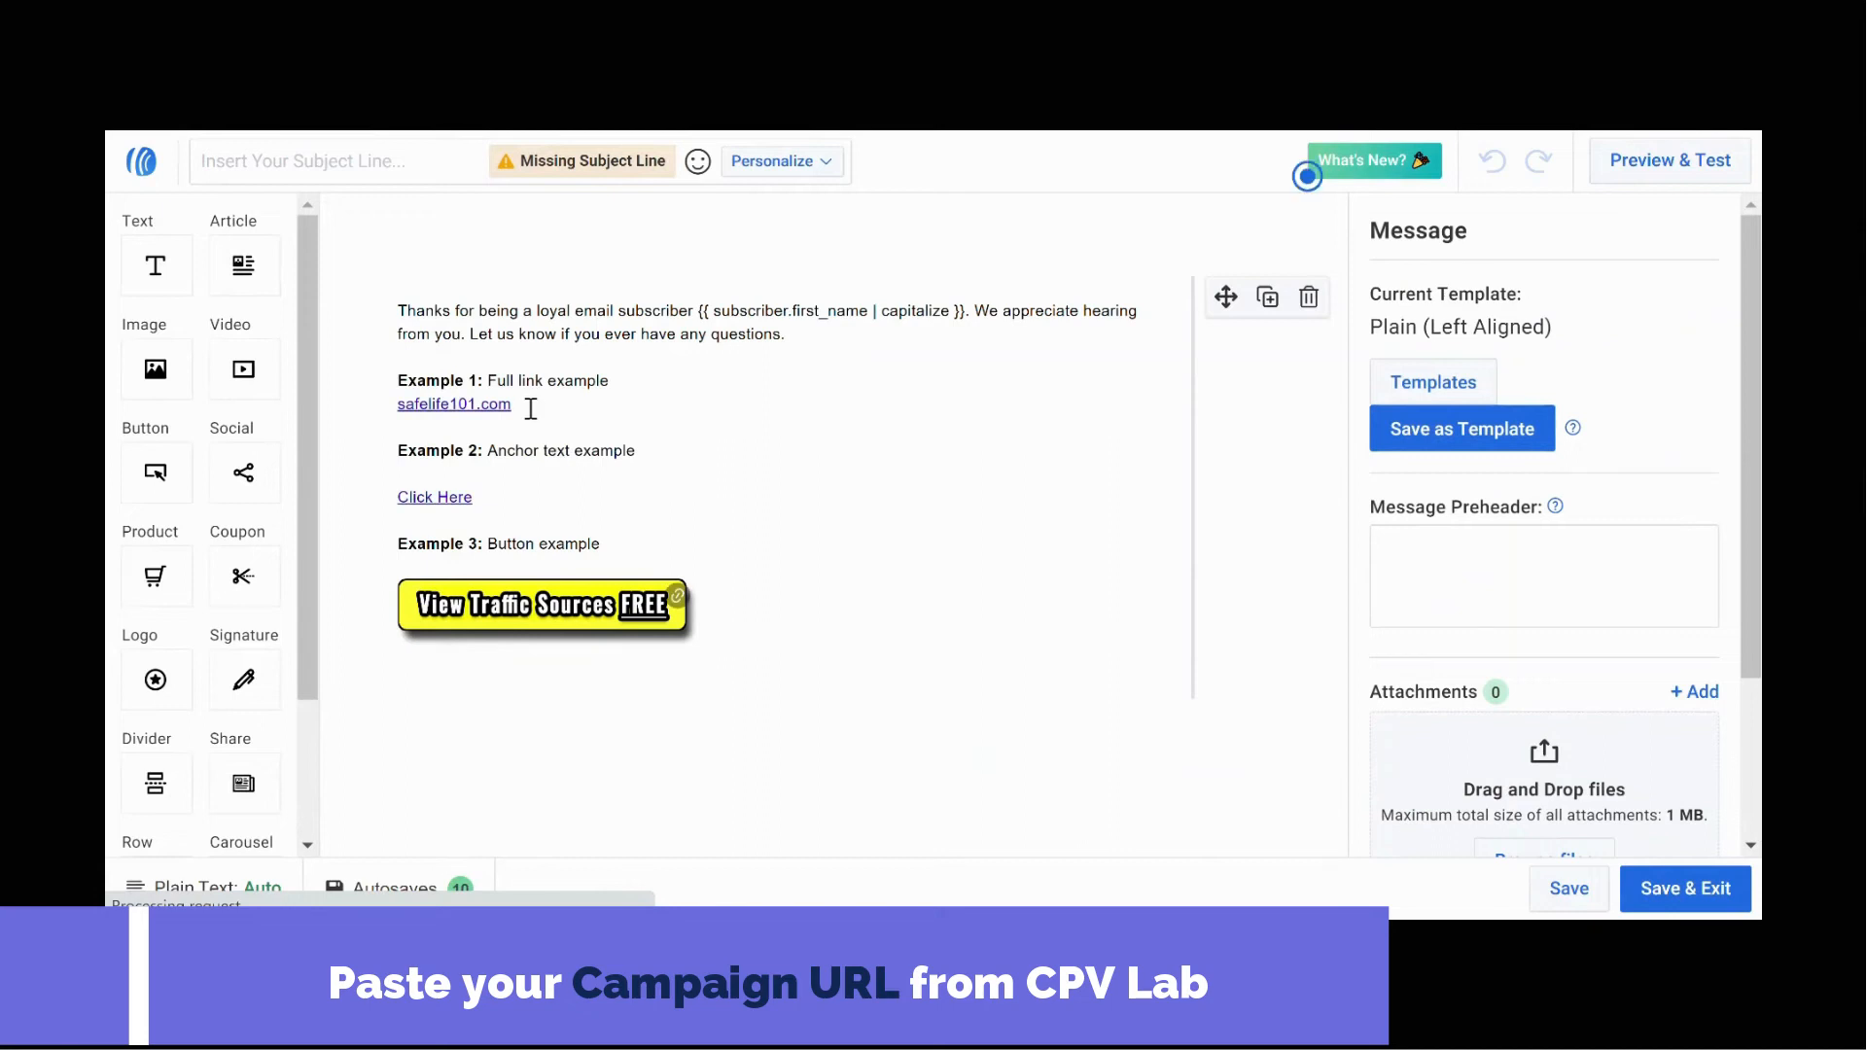
left_click(530, 406)
left_click_drag(530, 406, 398, 408)
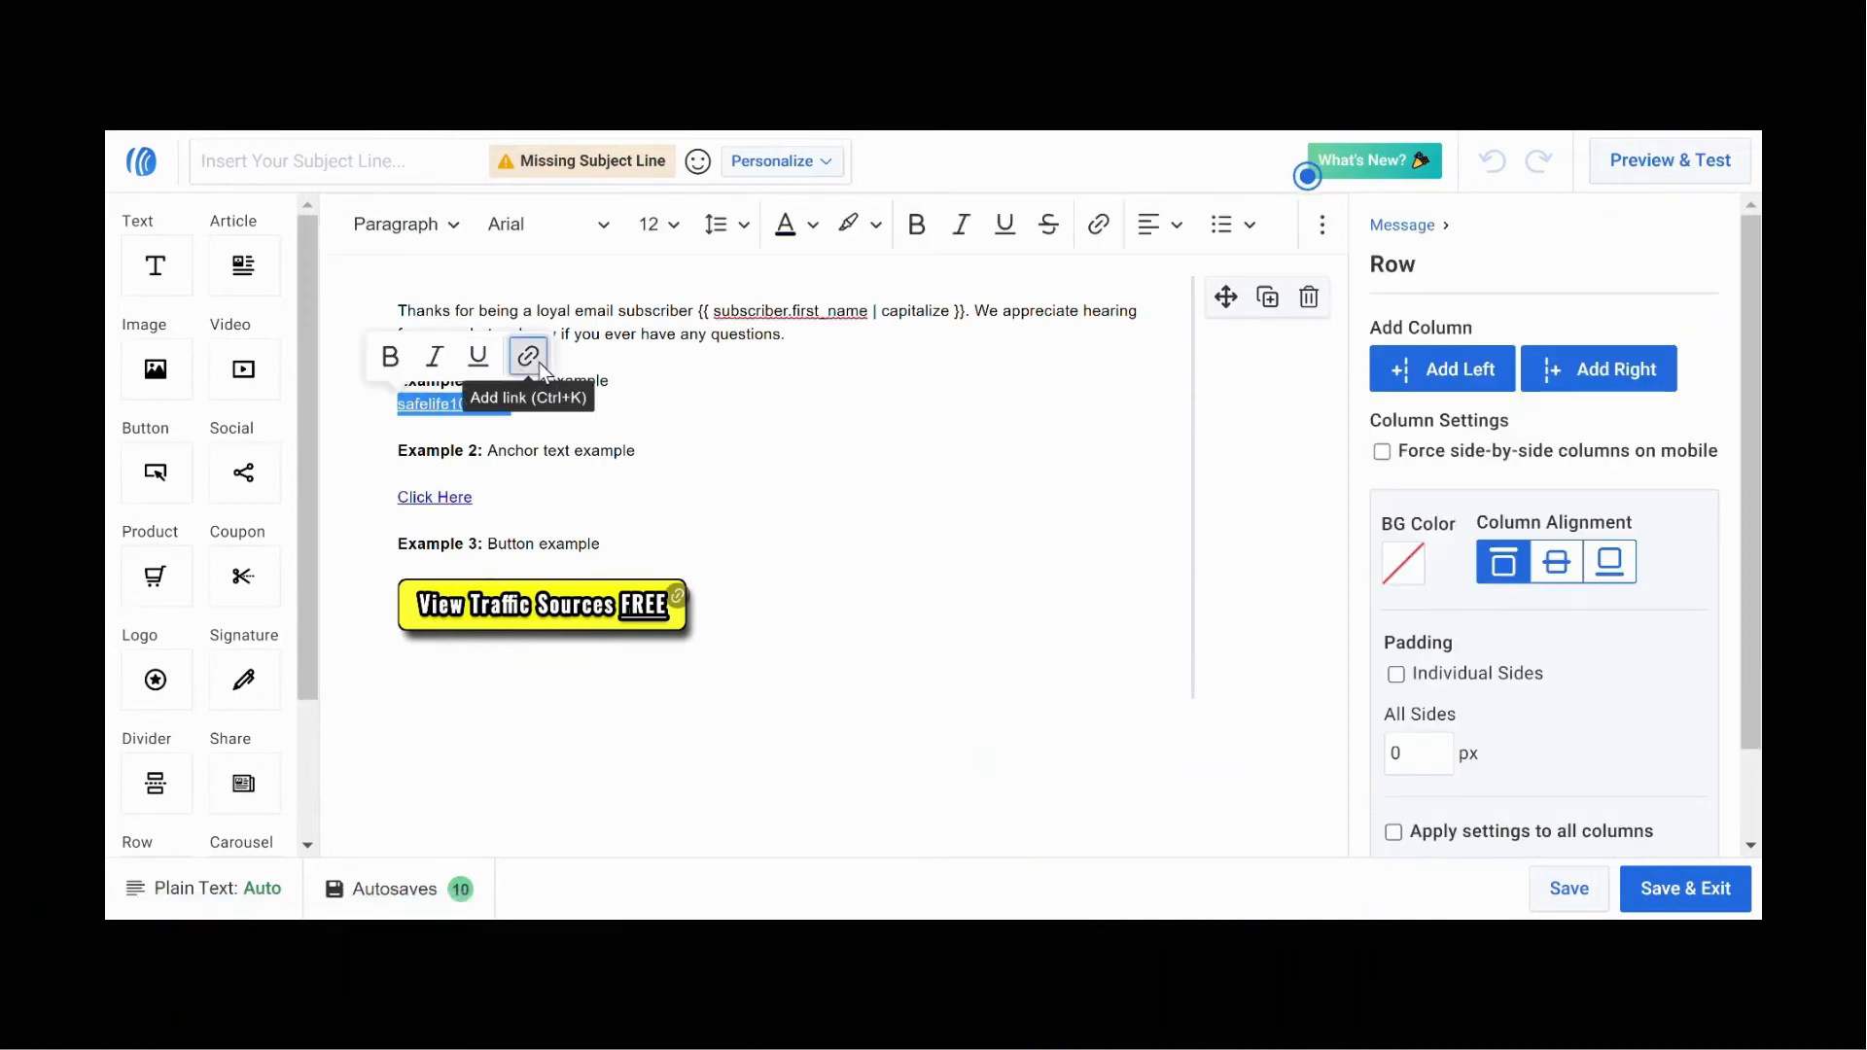
left_click(530, 367)
left_click(646, 463)
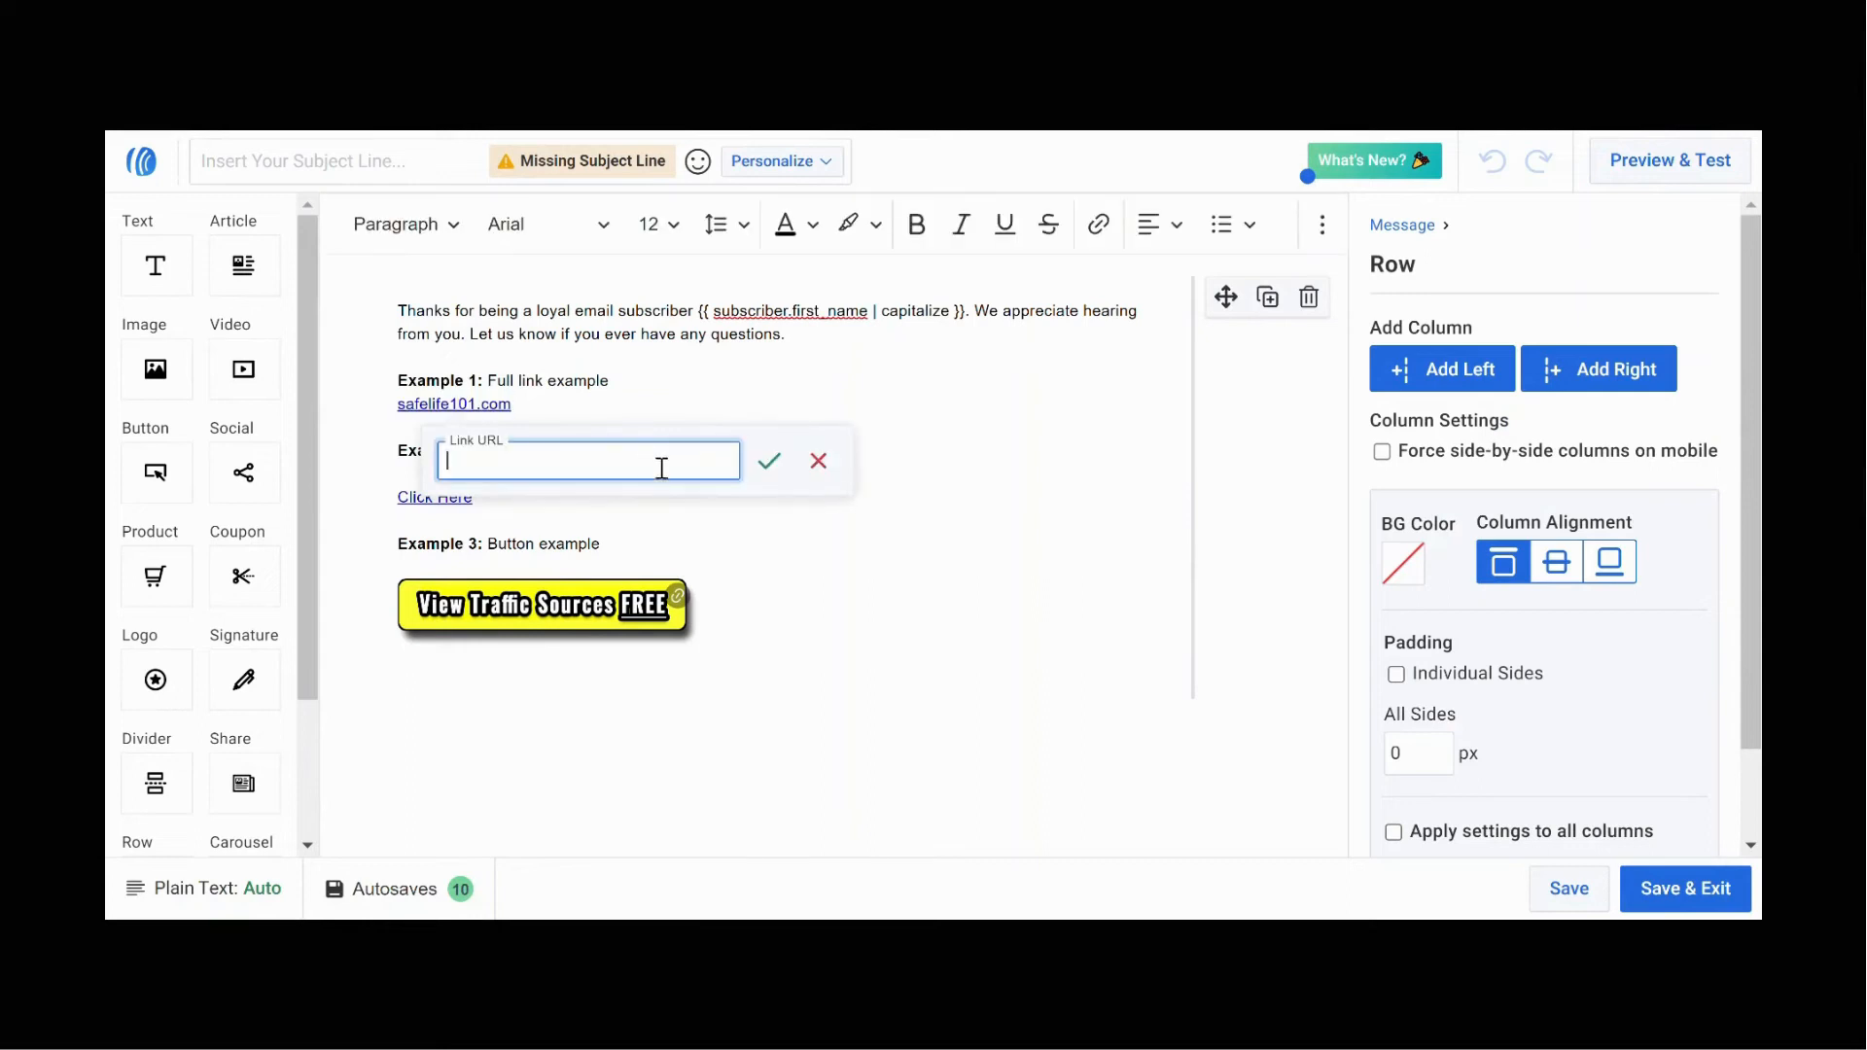
key("ctrl+v")
left_click(783, 463)
left_click(808, 467)
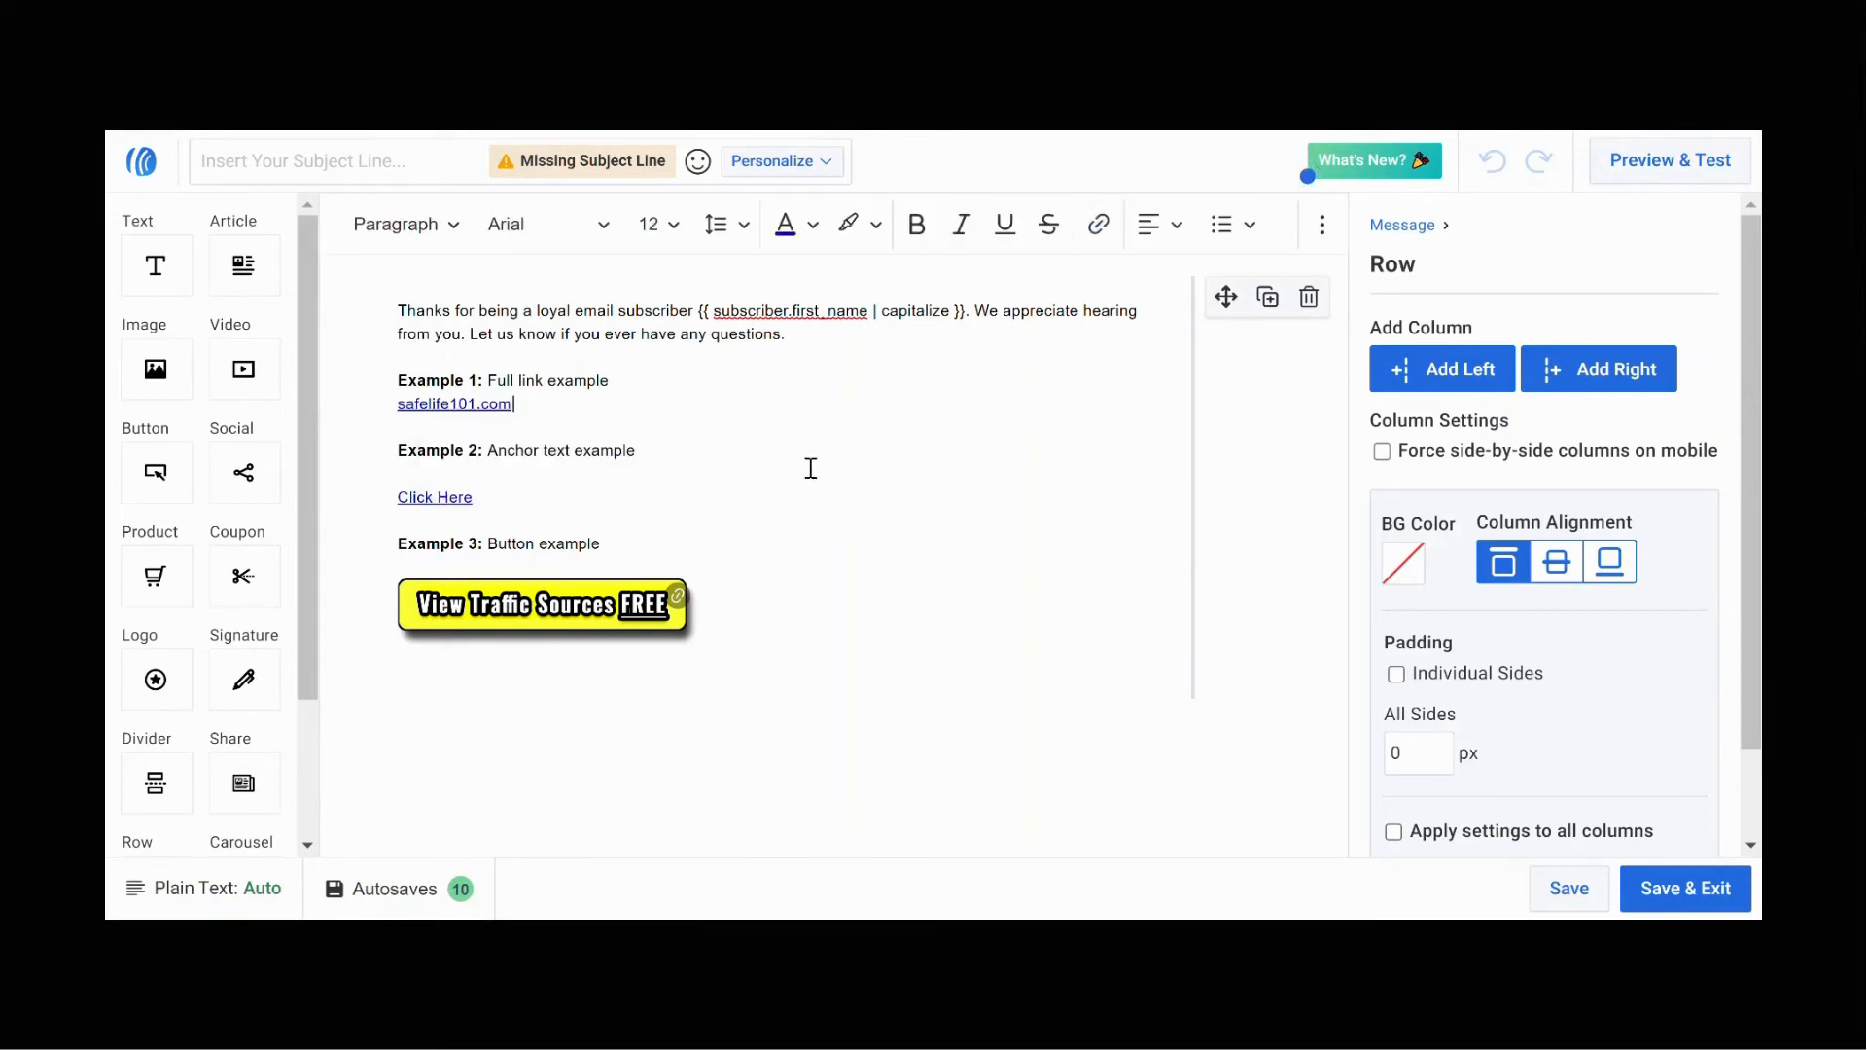
Step: Link the Click Here anchor text to the pasted campaign URL
left_click_drag(509, 503, 348, 506)
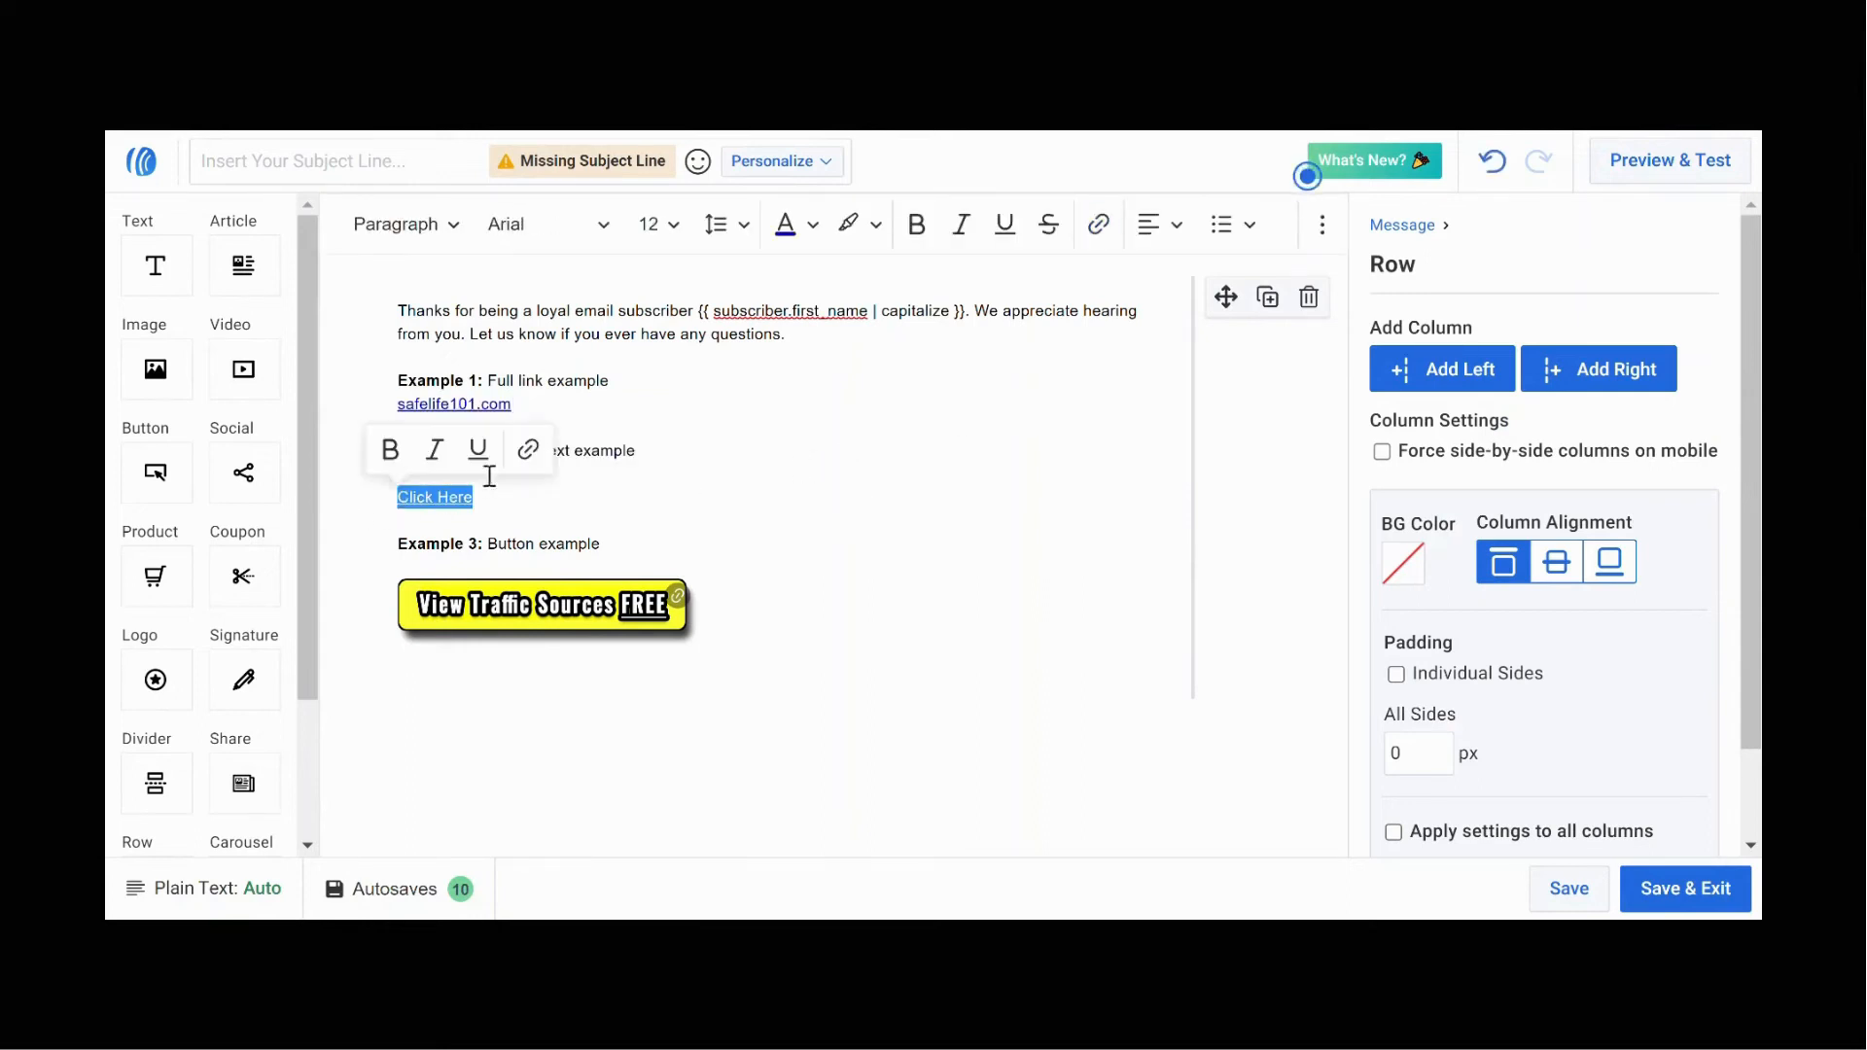
left_click(539, 455)
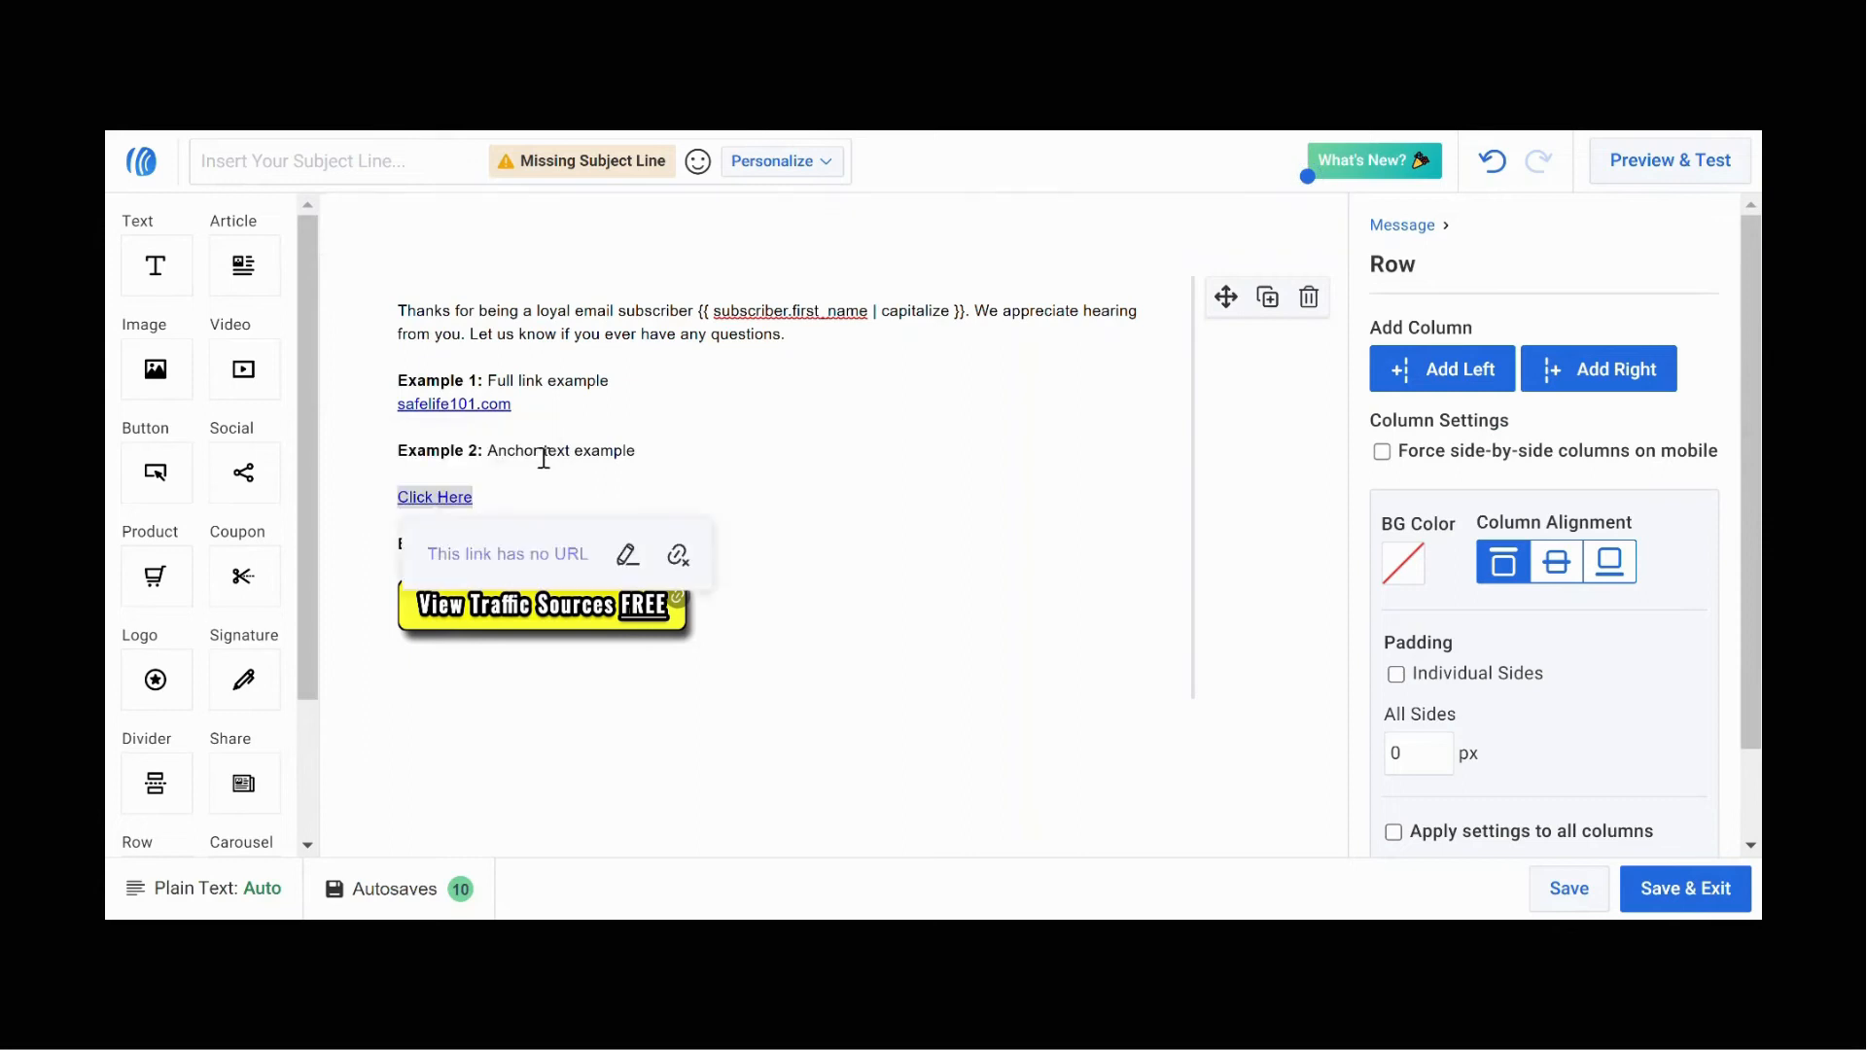
left_click(632, 556)
key("ctrl+v")
left_click(752, 556)
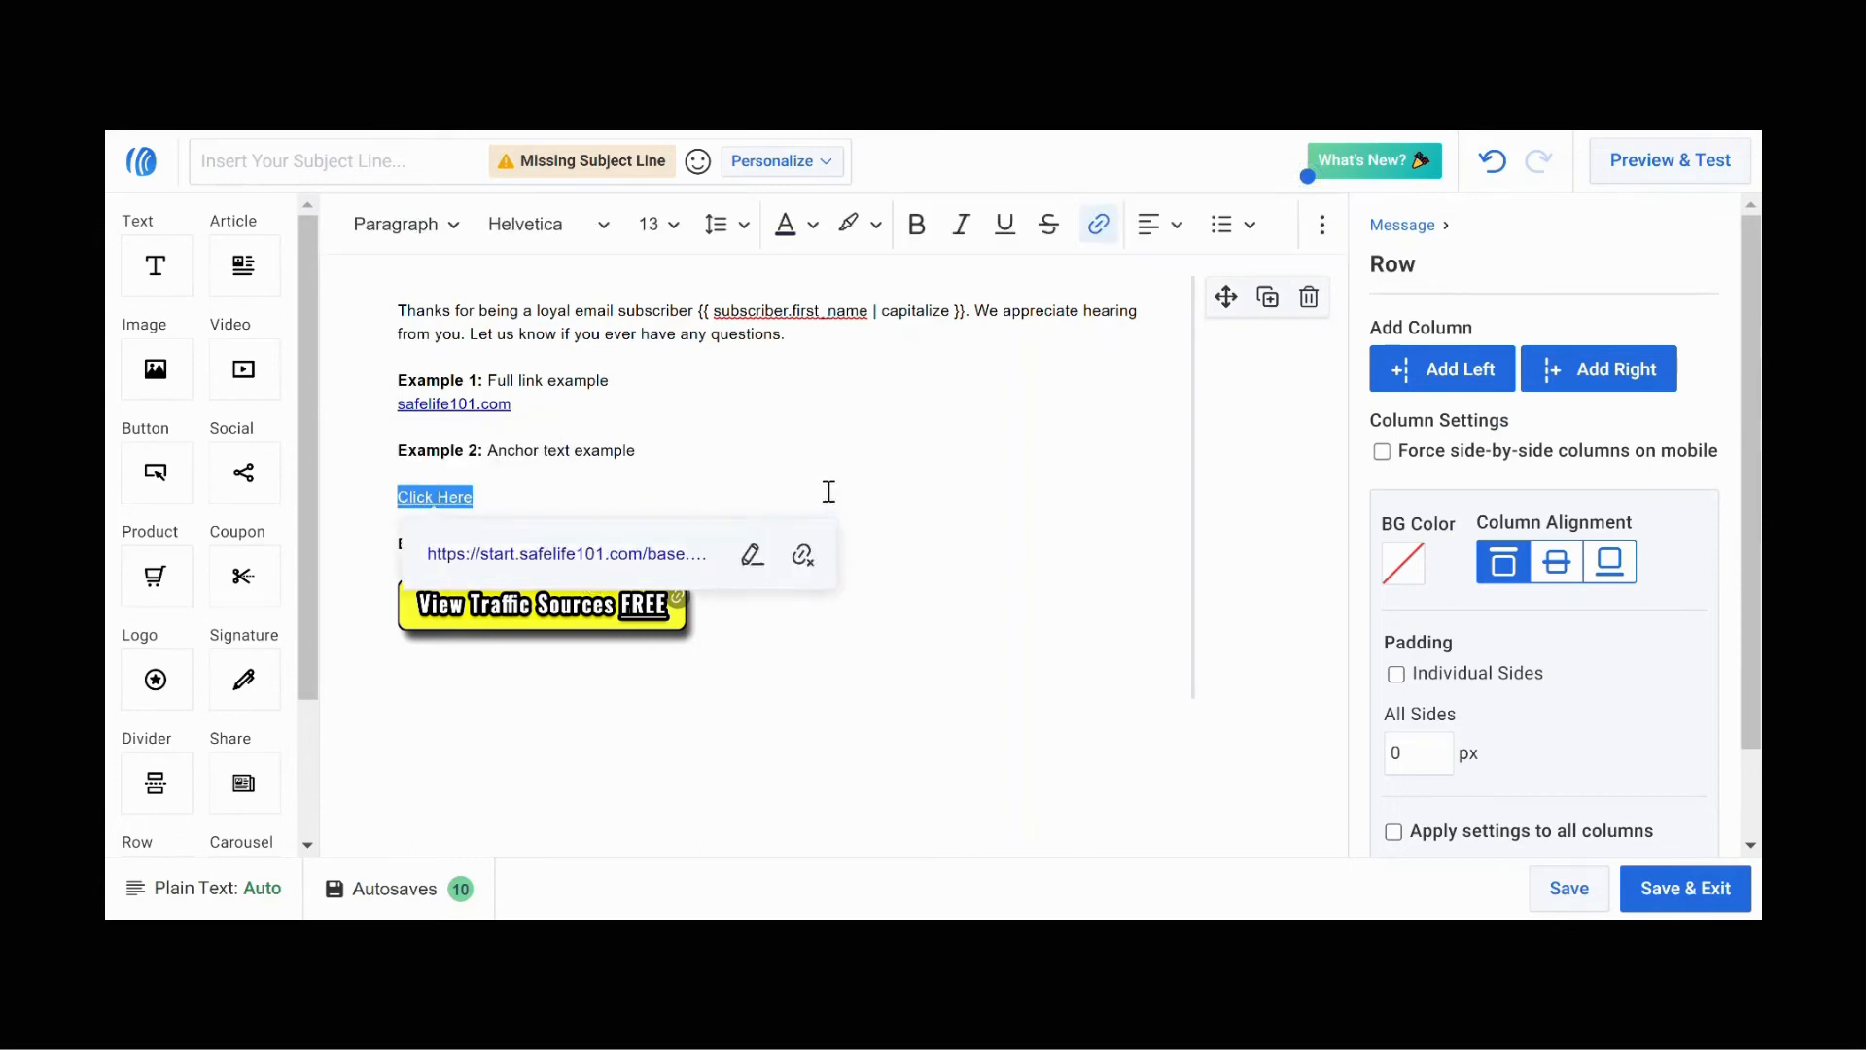
left_click(790, 545)
Step: Link the View Traffic Sources FREE button image to the pasted campaign URL
left_click(680, 614)
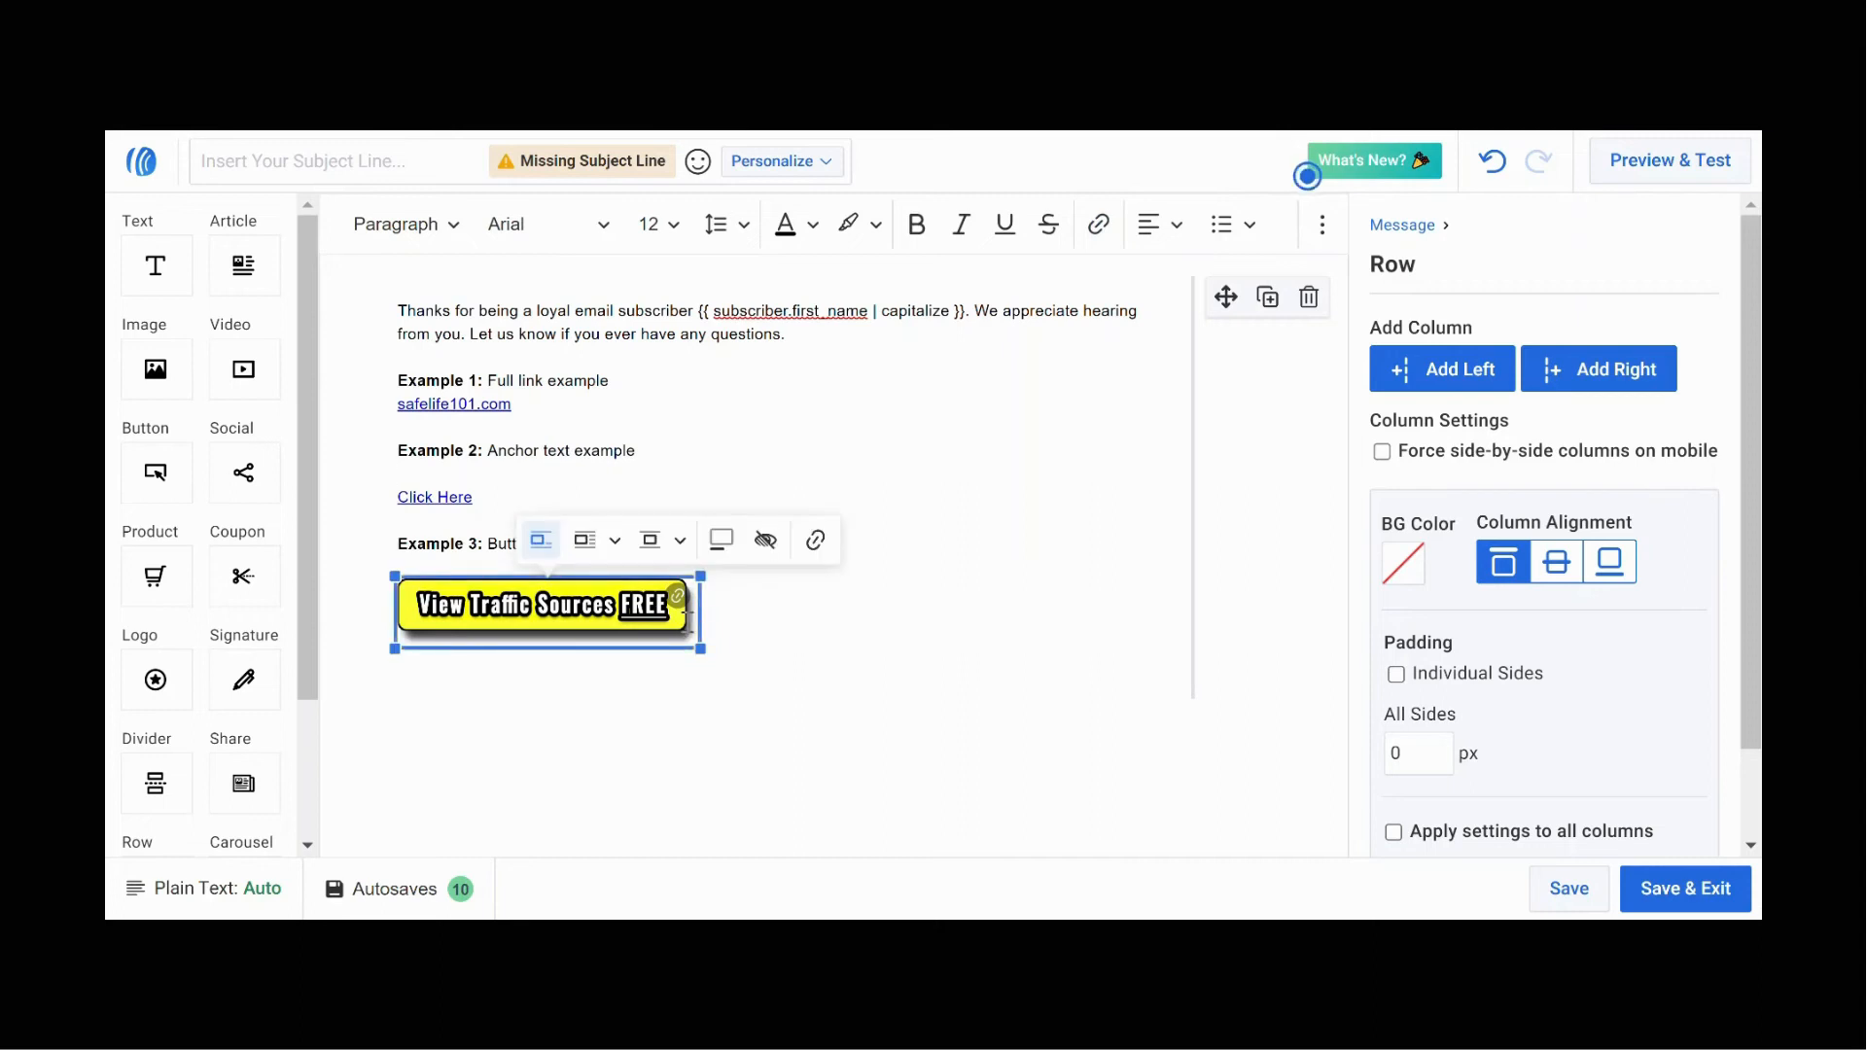
left_click(824, 542)
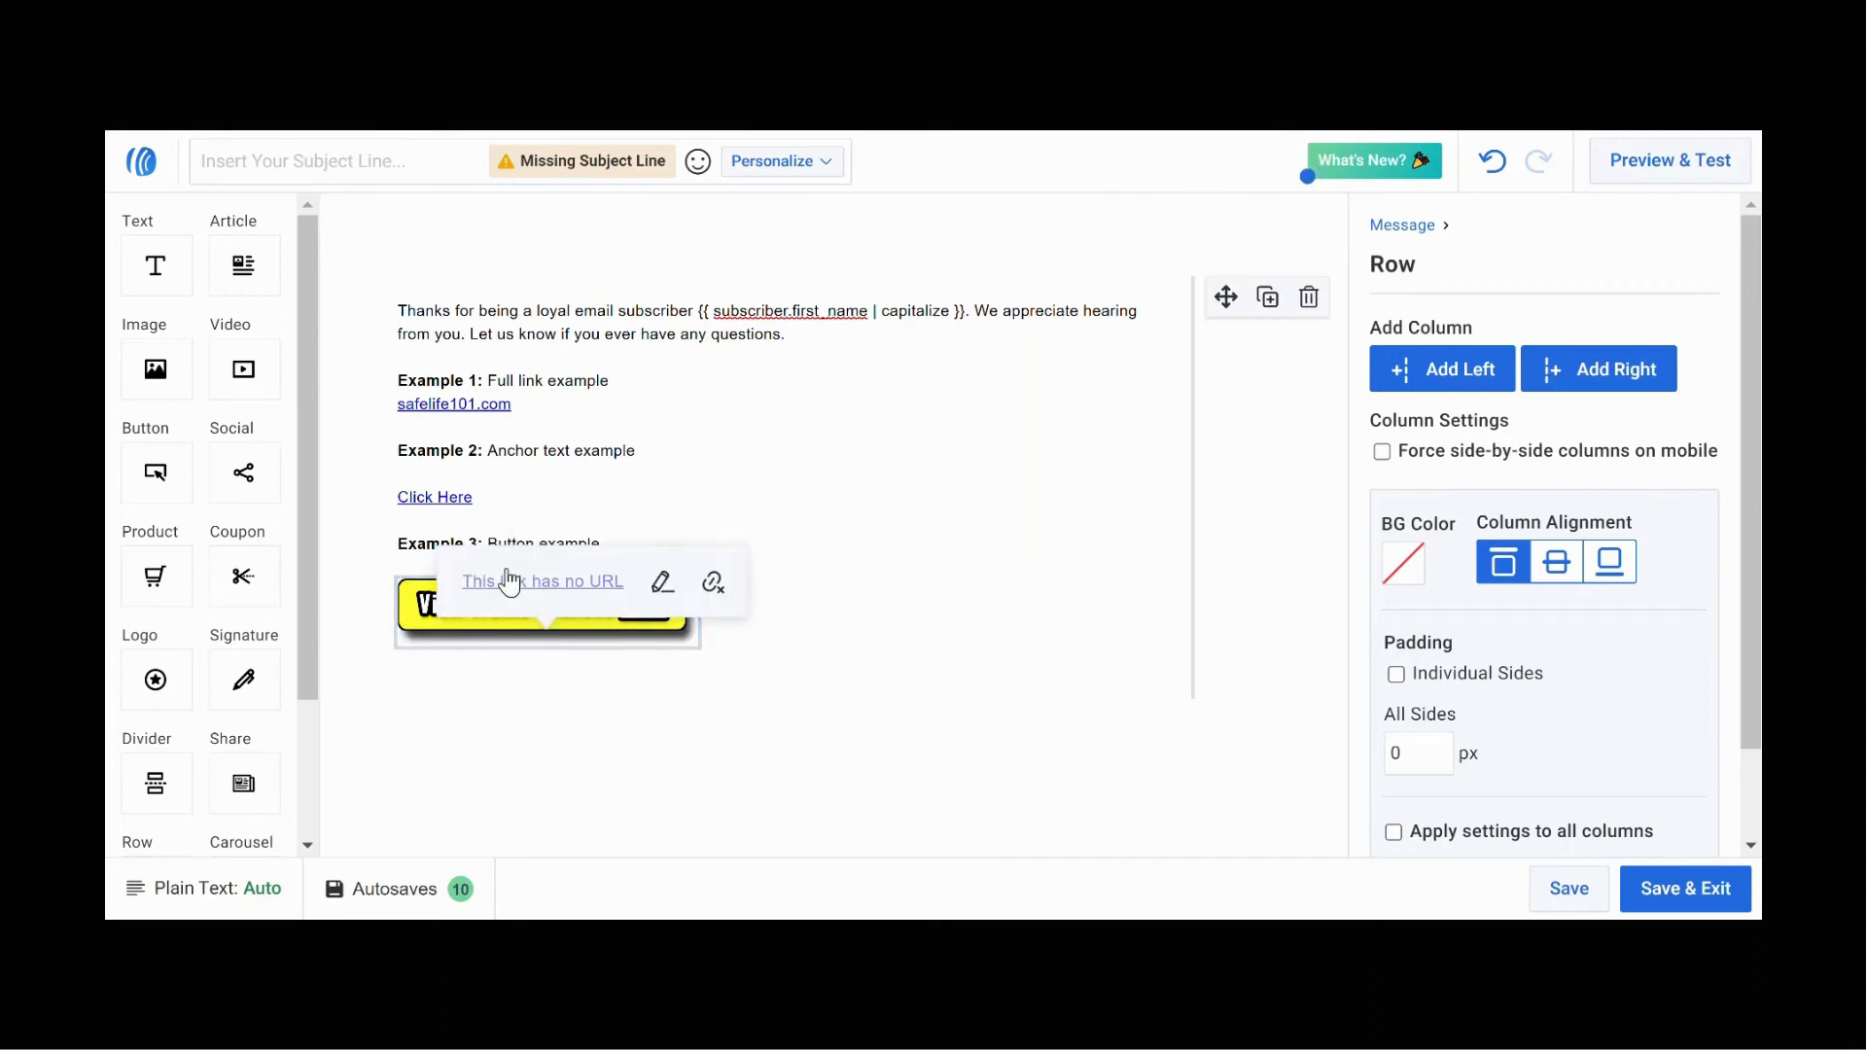
left_click(669, 581)
key("ctrl+v")
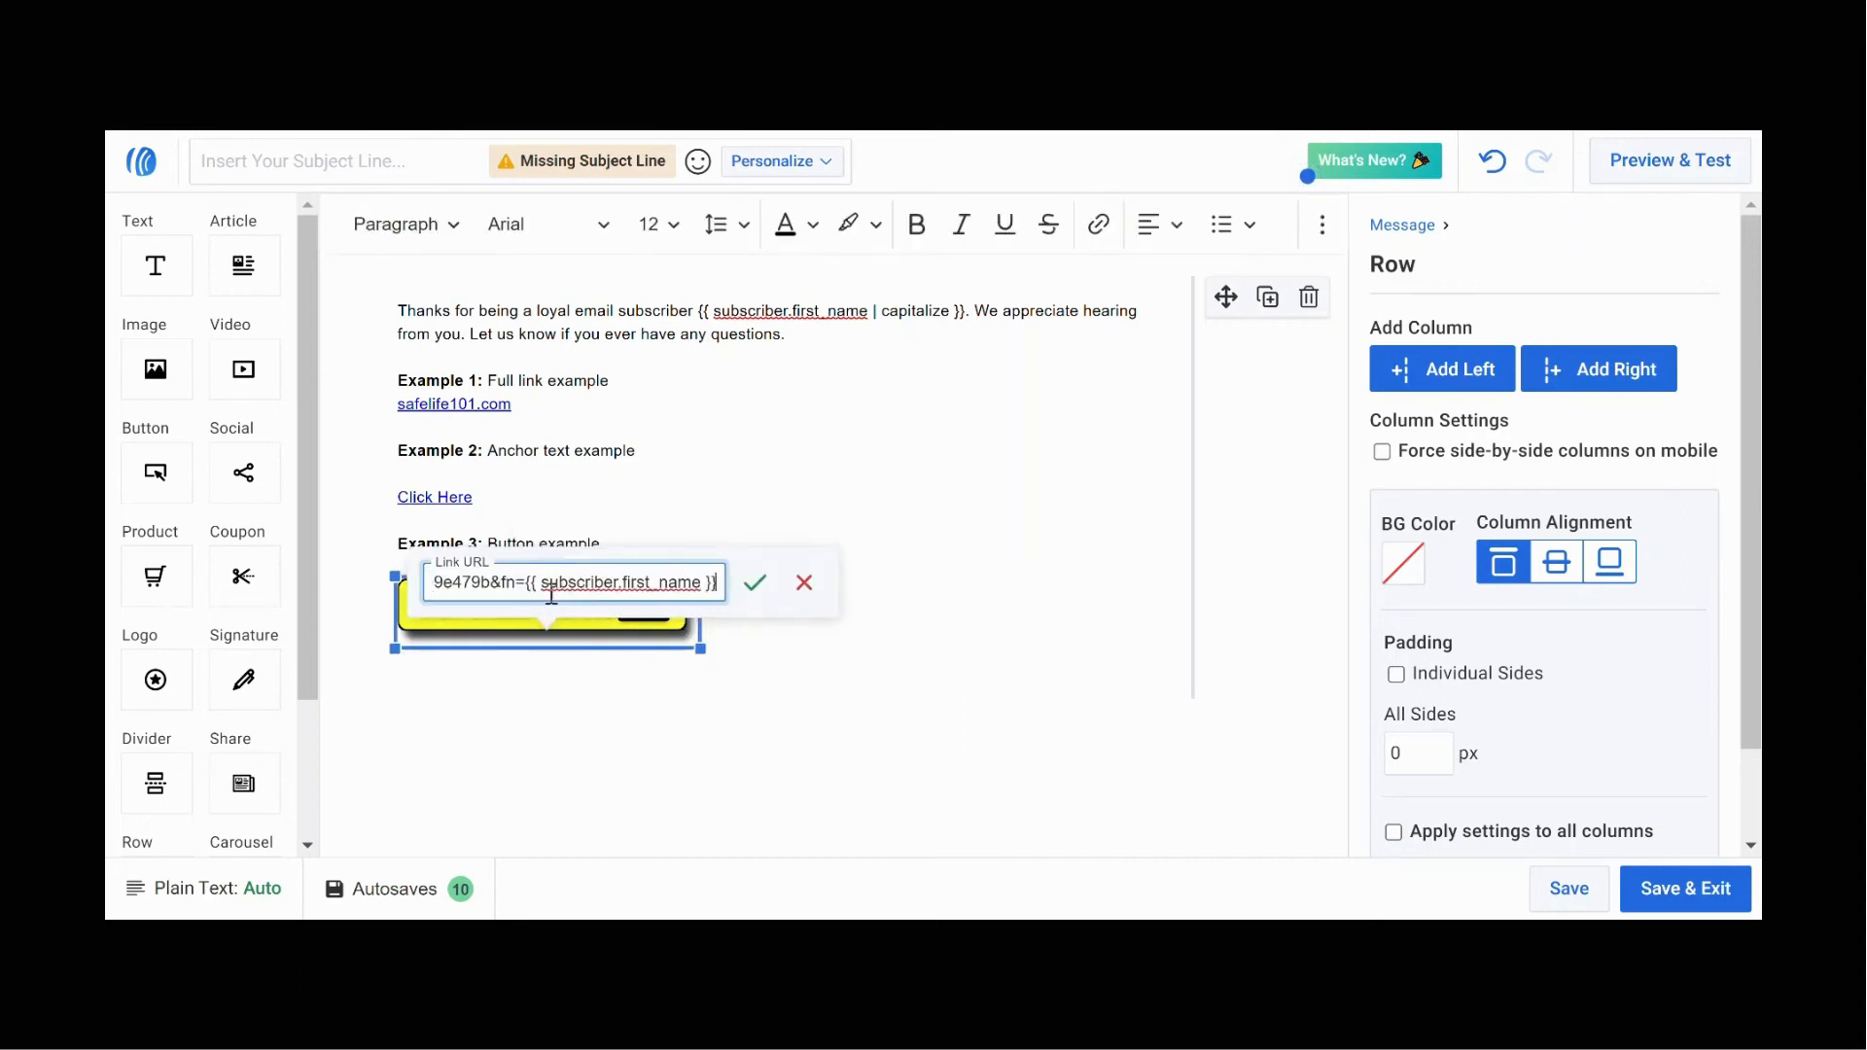
left_click(766, 591)
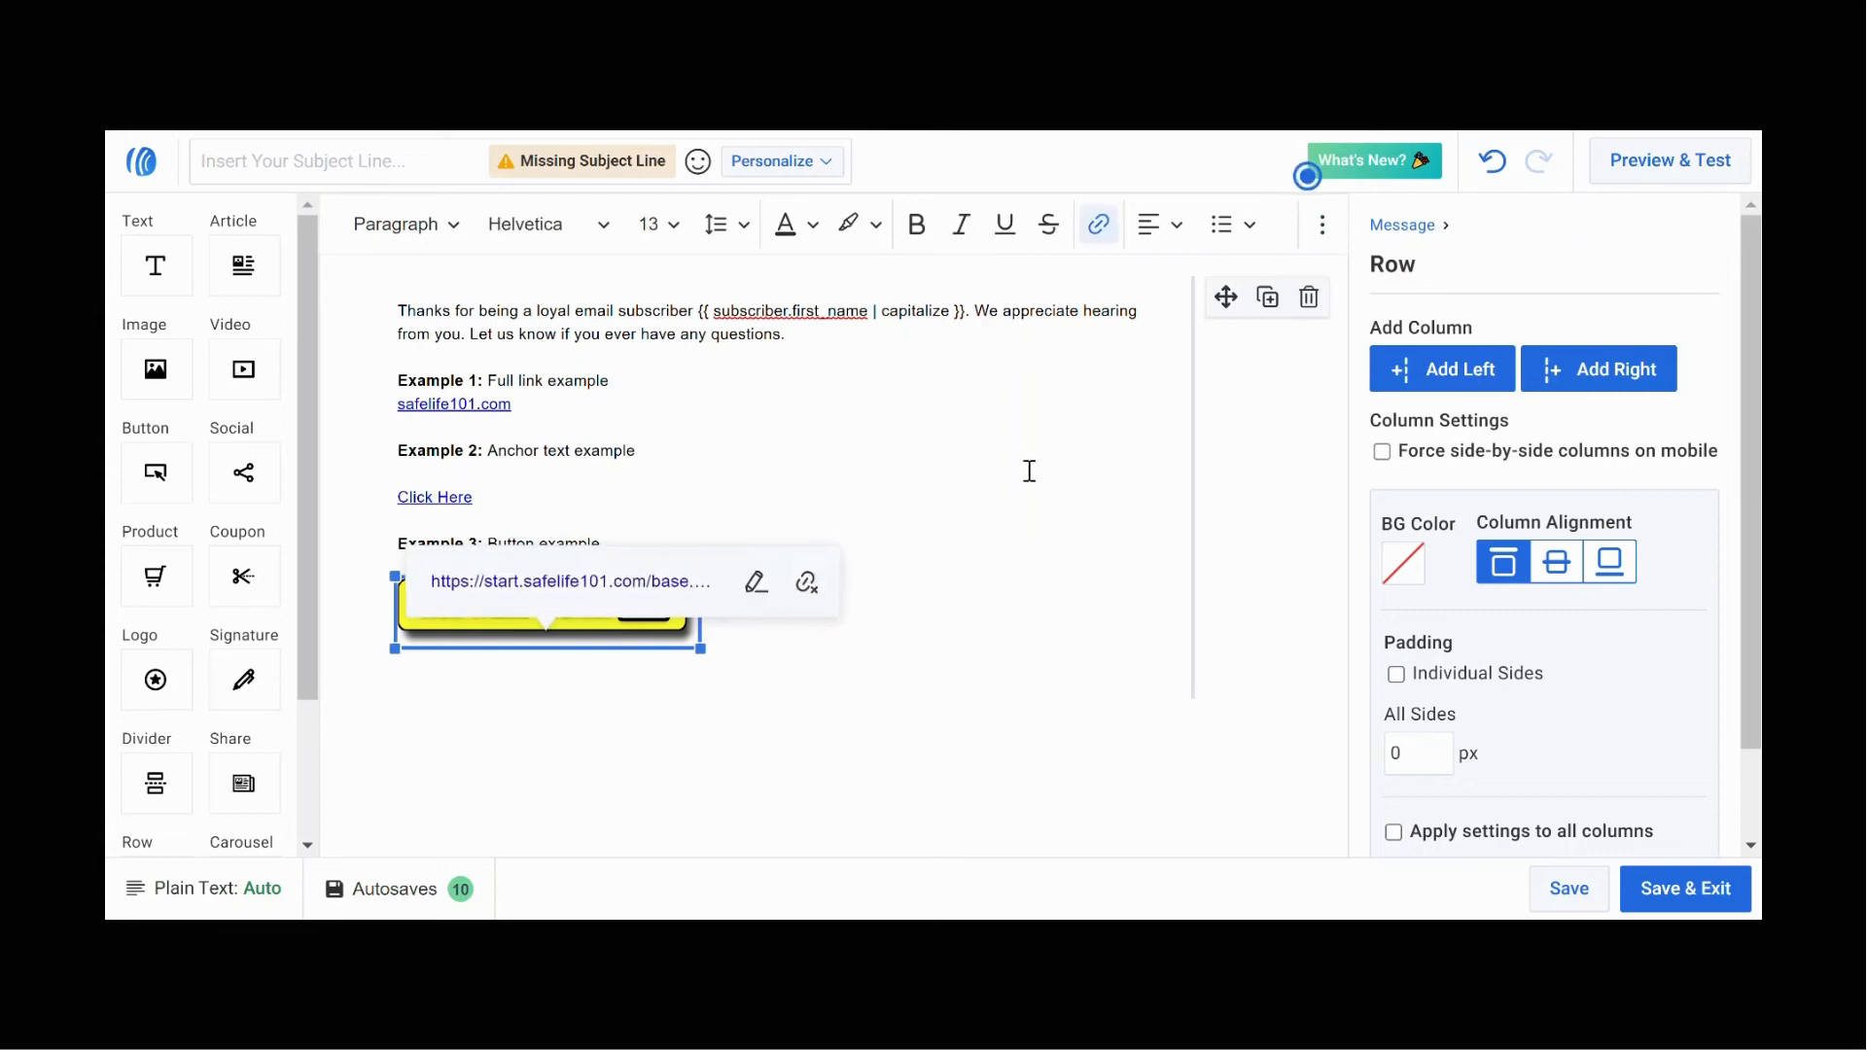
left_click(1027, 474)
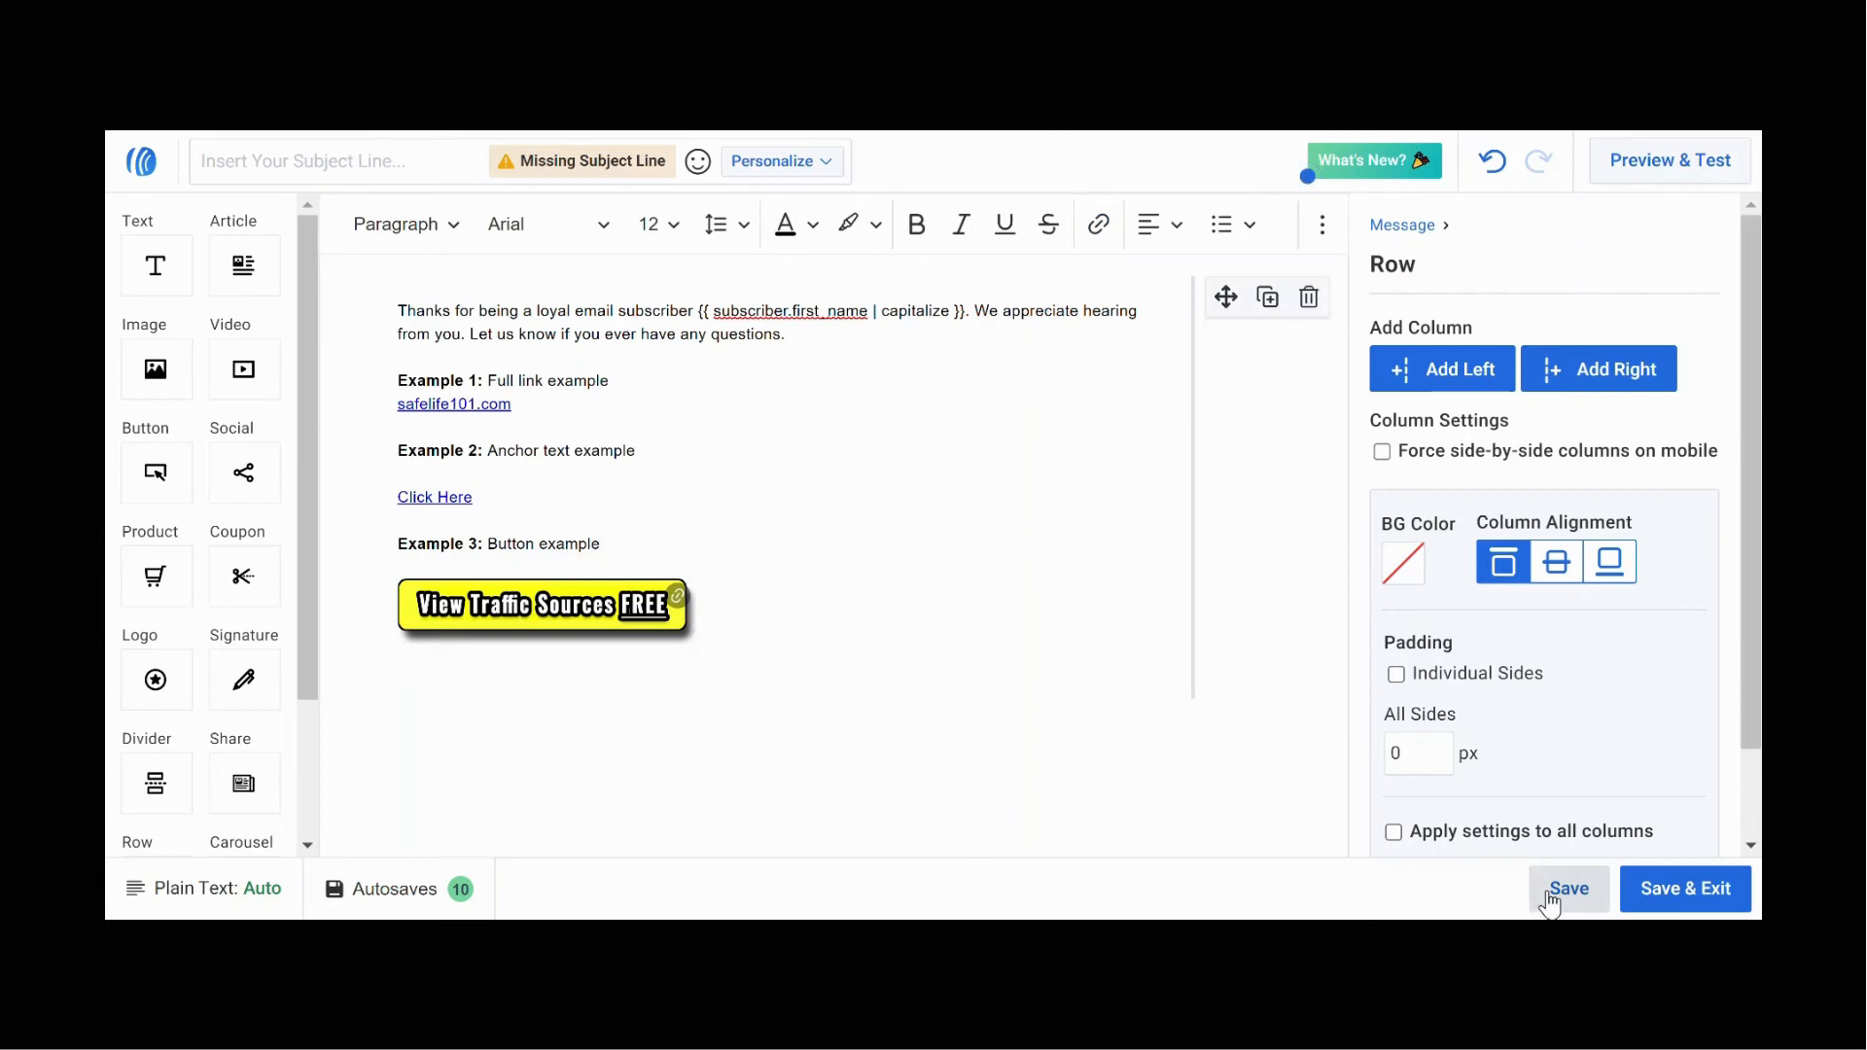
Step: Open the Preview & Test view of the email message
left_click(1617, 181)
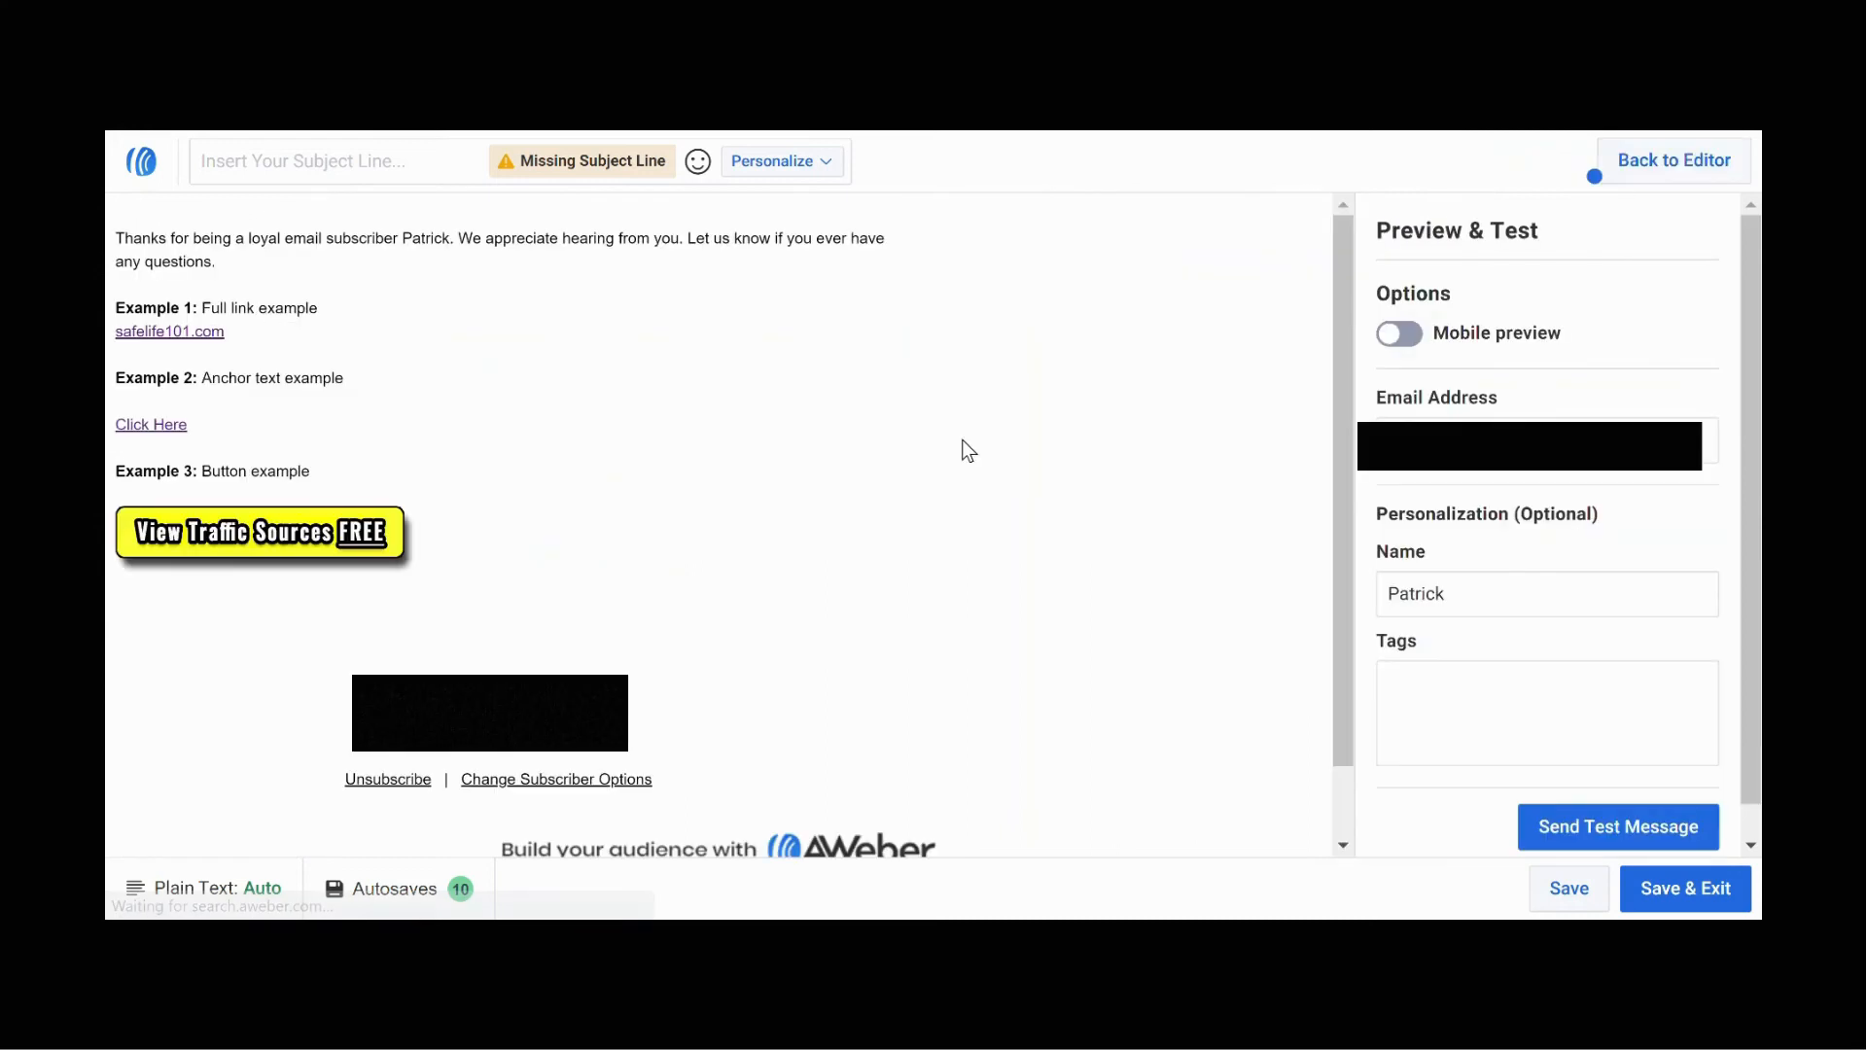